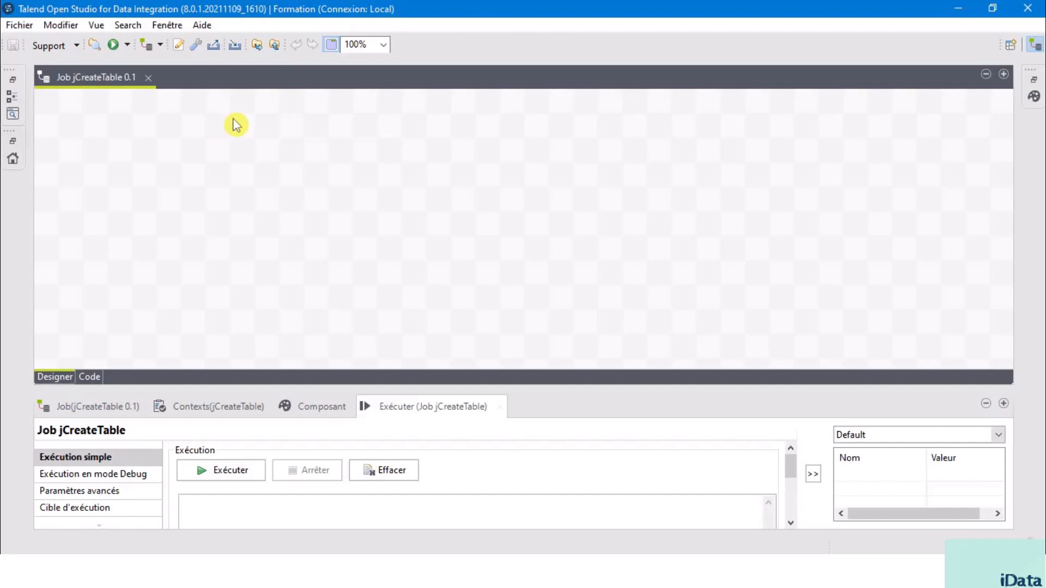
- Add a tPrejob component to the jCreateTable job and place it in the canvas's upper-left corner
type("tpr")
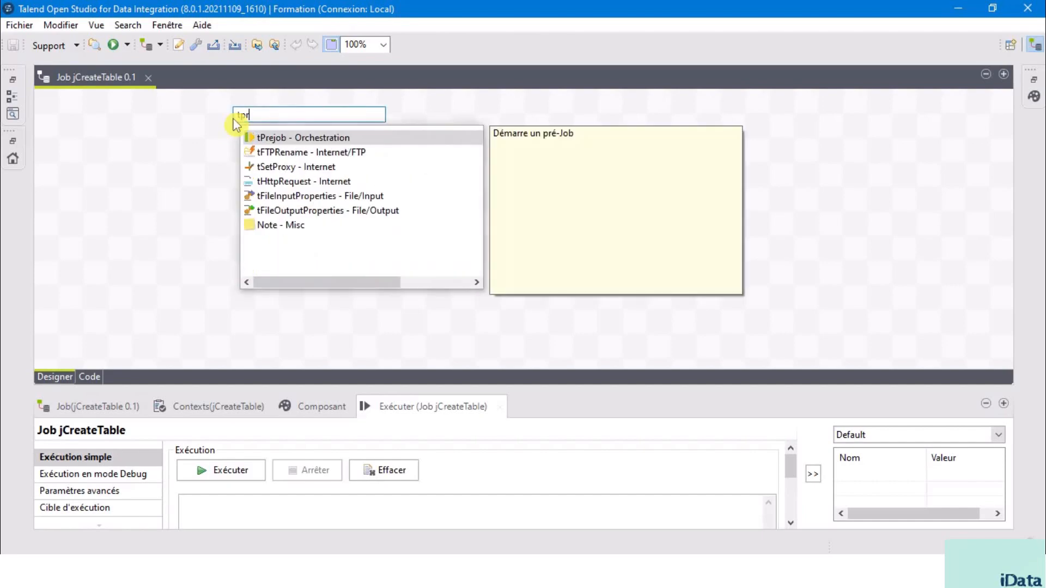
double_click(275, 139)
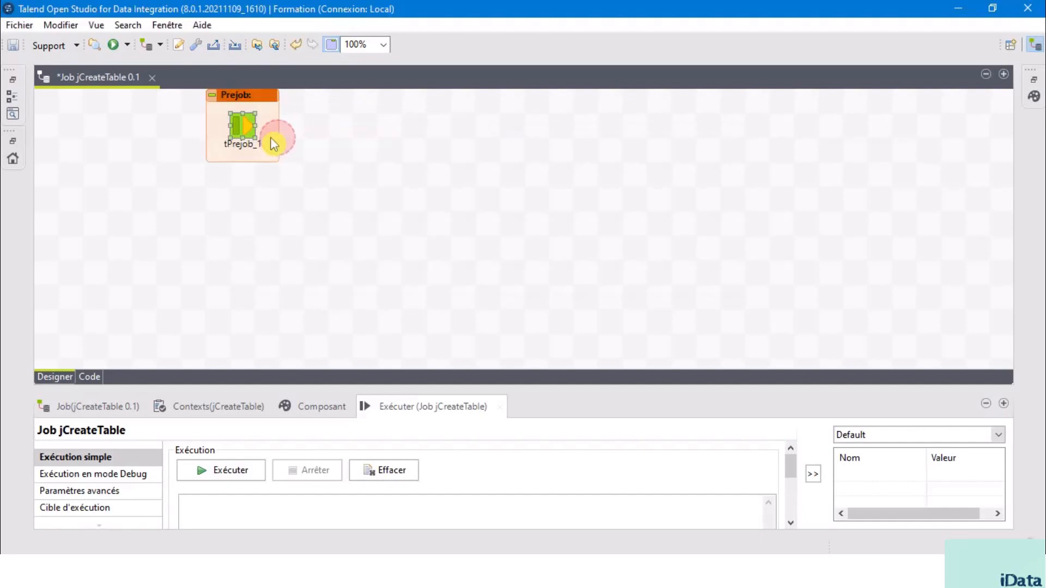
left_click_drag(234, 133, 109, 132)
left_click(126, 137)
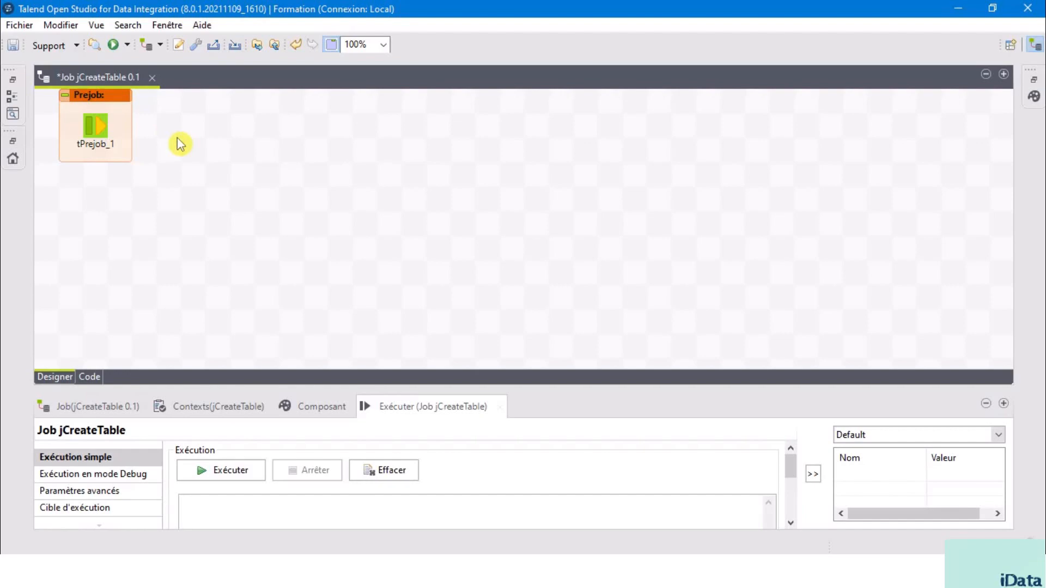
- Add a tDBConnection component to the canvas beside the tPrejob component
type("td")
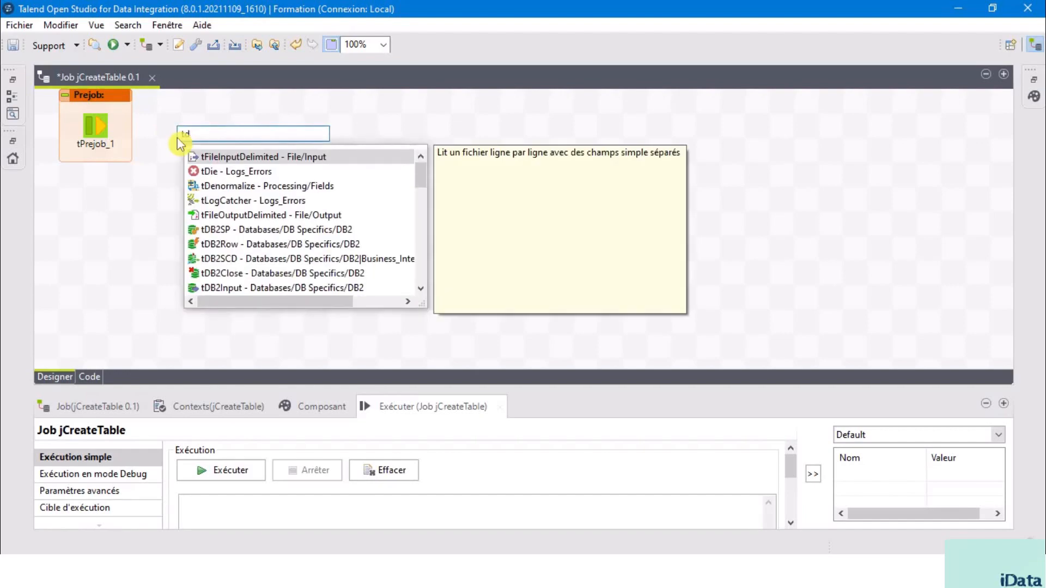
type("bc")
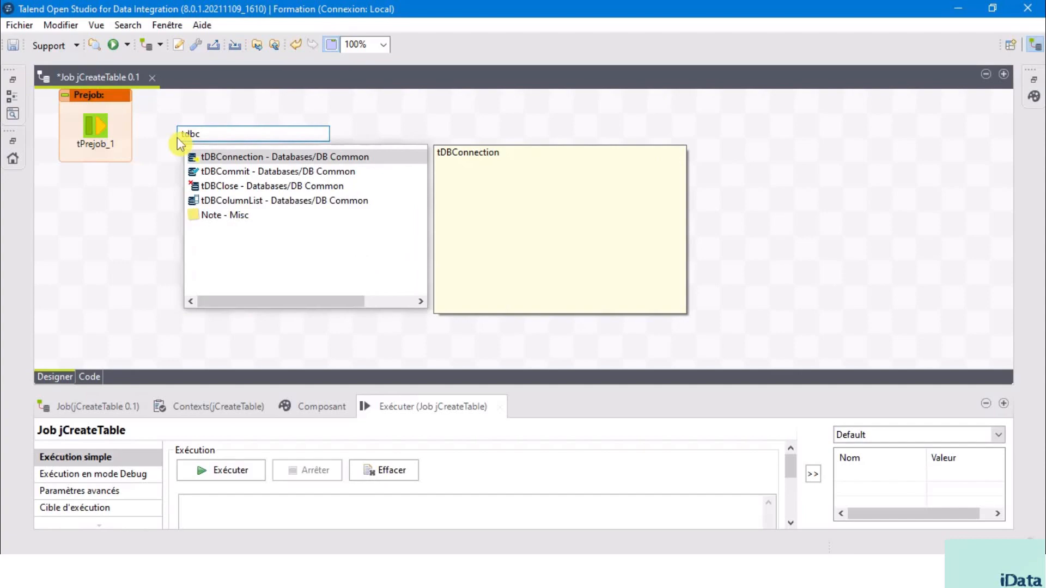
double_click(236, 157)
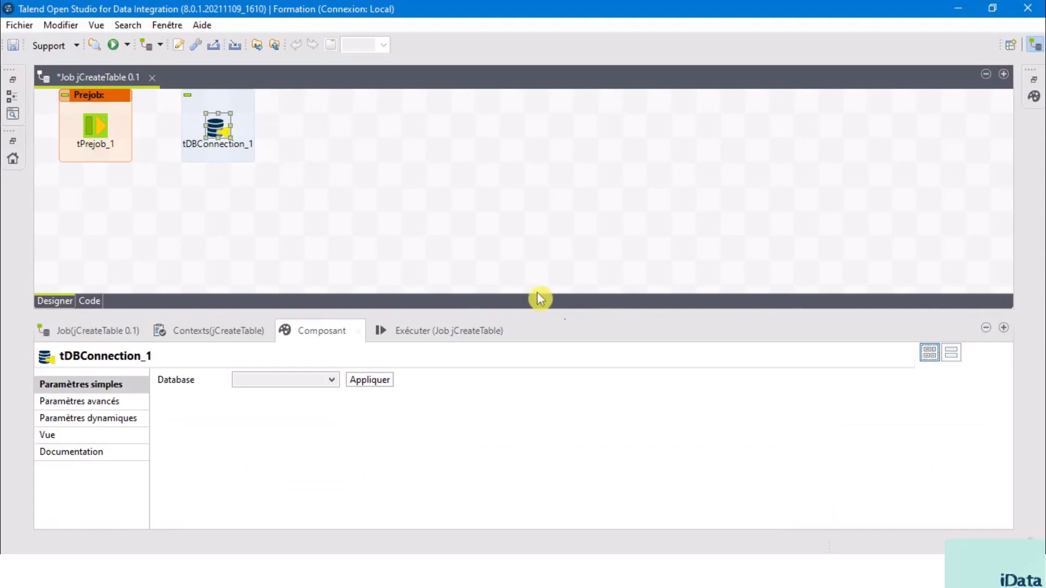
- Set the tDBConnection component's database to PostgreSQL and apply the choice
left_click(331, 381)
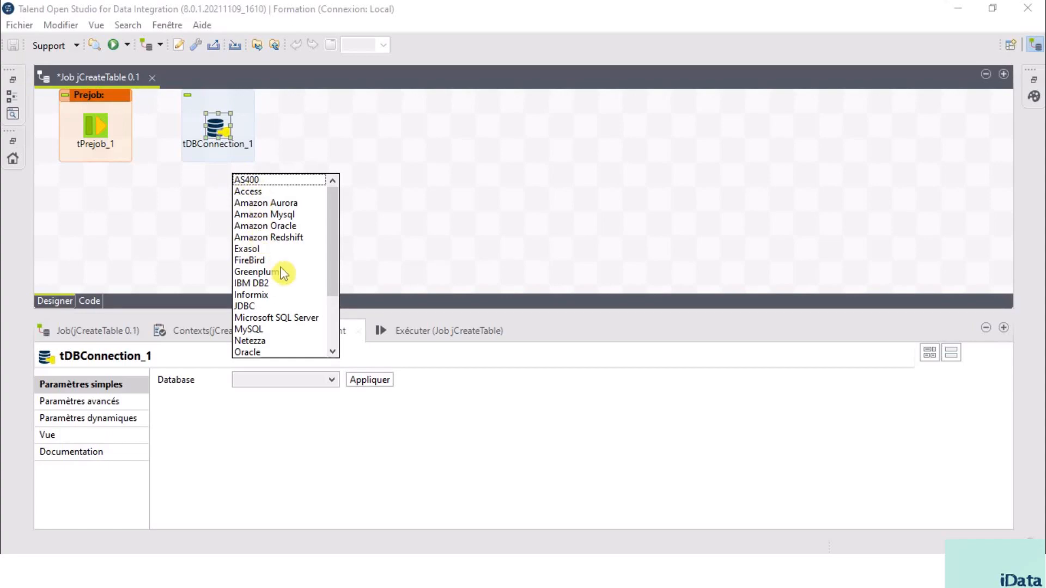
key("p")
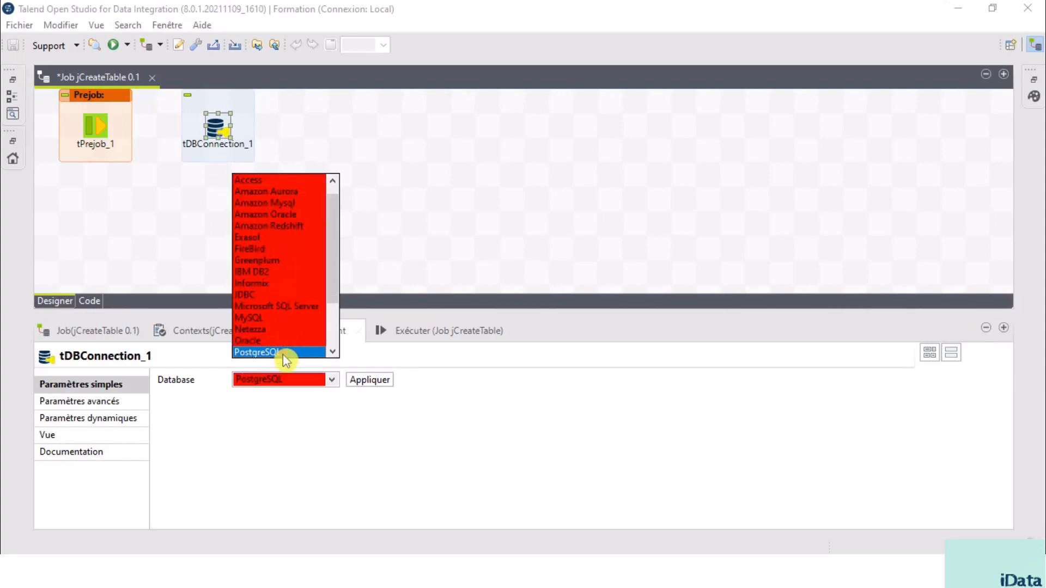
left_click(283, 355)
left_click(368, 380)
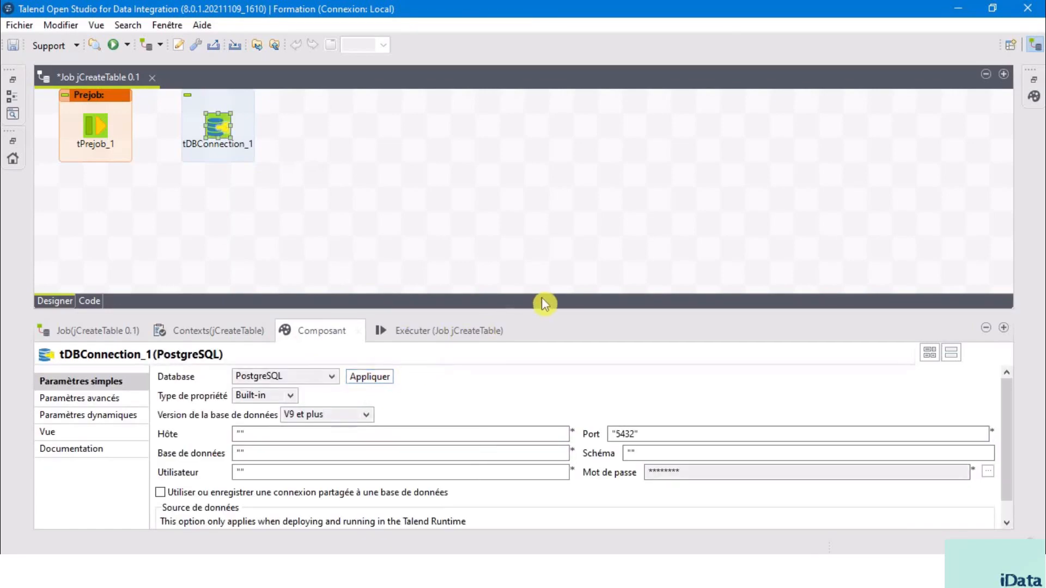
- Set the database connection's host to "localhost" and its port to "5433"
left_click_drag(547, 304, 567, 233)
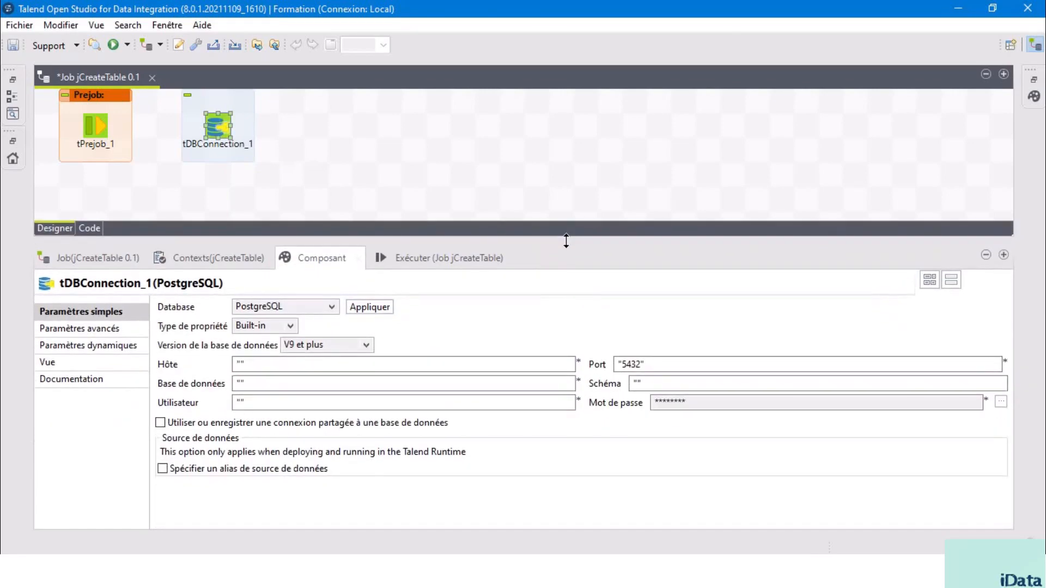
left_click(239, 364)
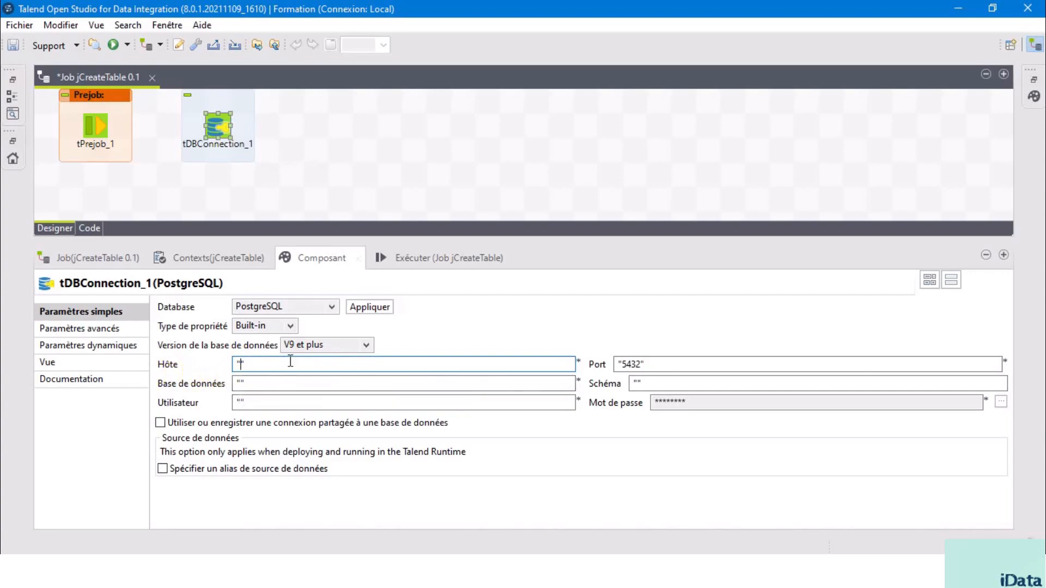
type("loca")
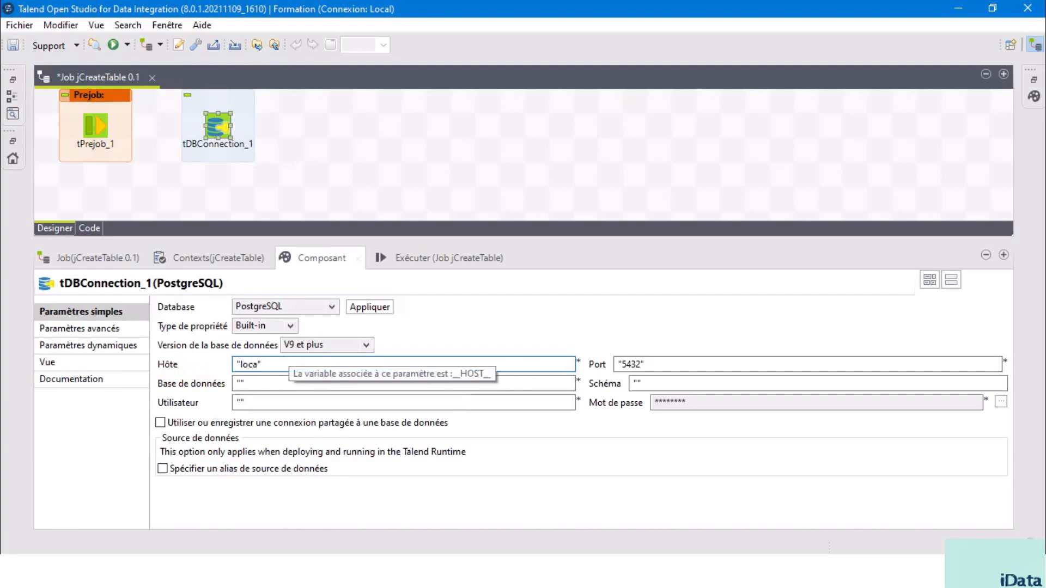
type("lhost")
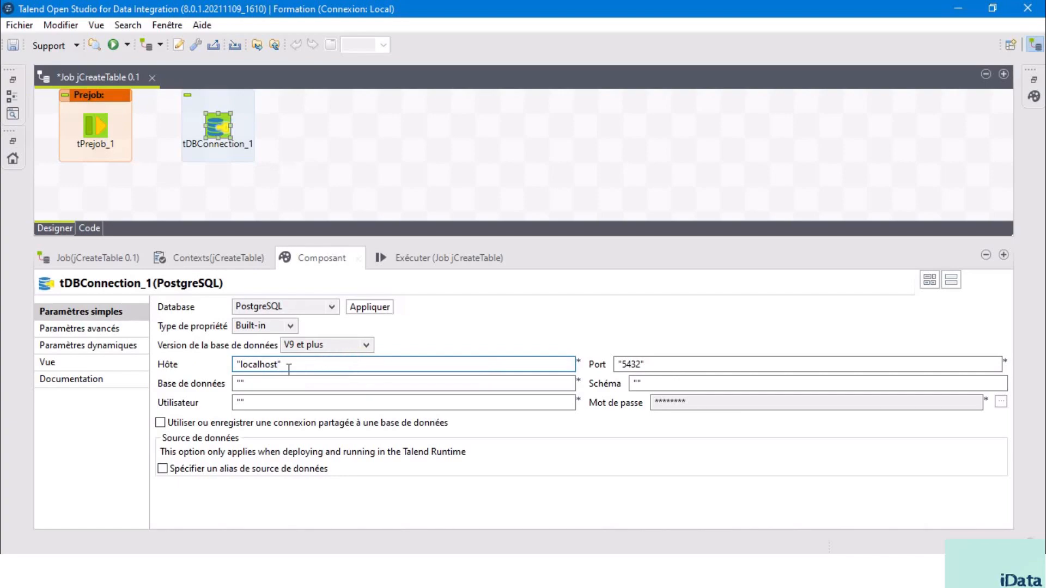
double_click(635, 364)
left_click(643, 363)
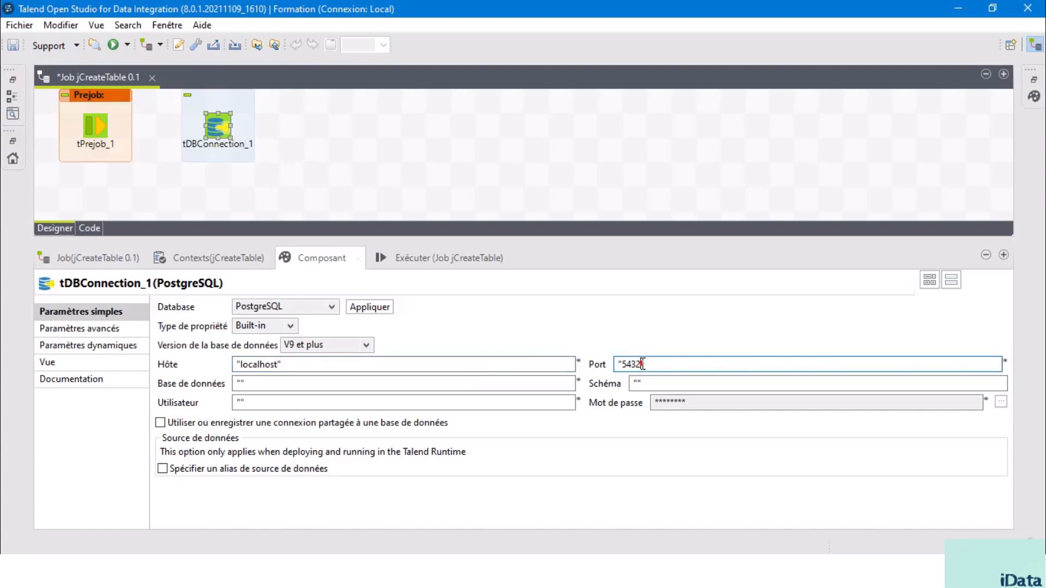
key("BackSpace")
type("3")
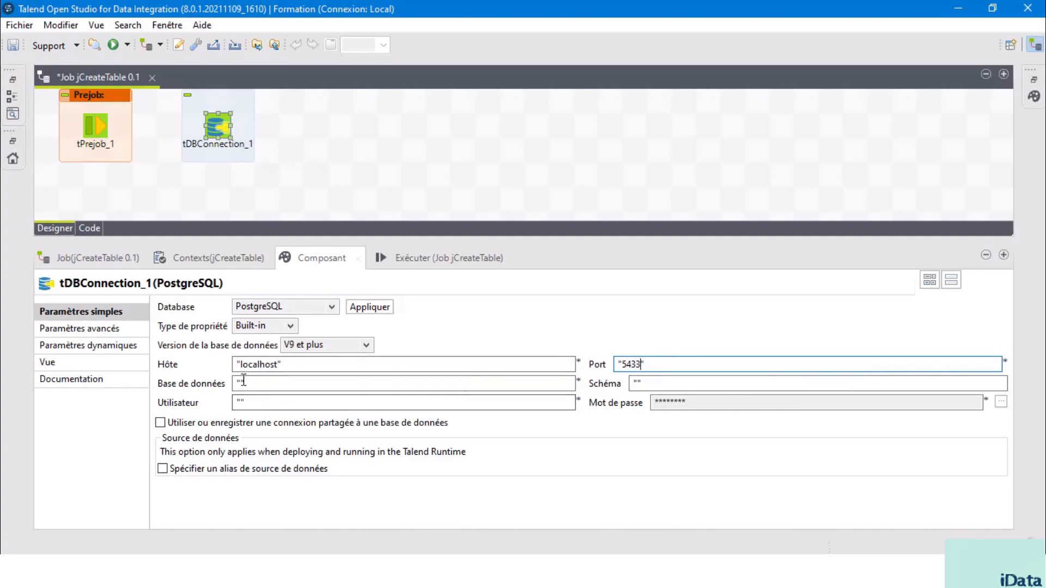
- Set the connection's database to "FORMATION_TALEND" and its user to "postgres"
left_click(269, 384)
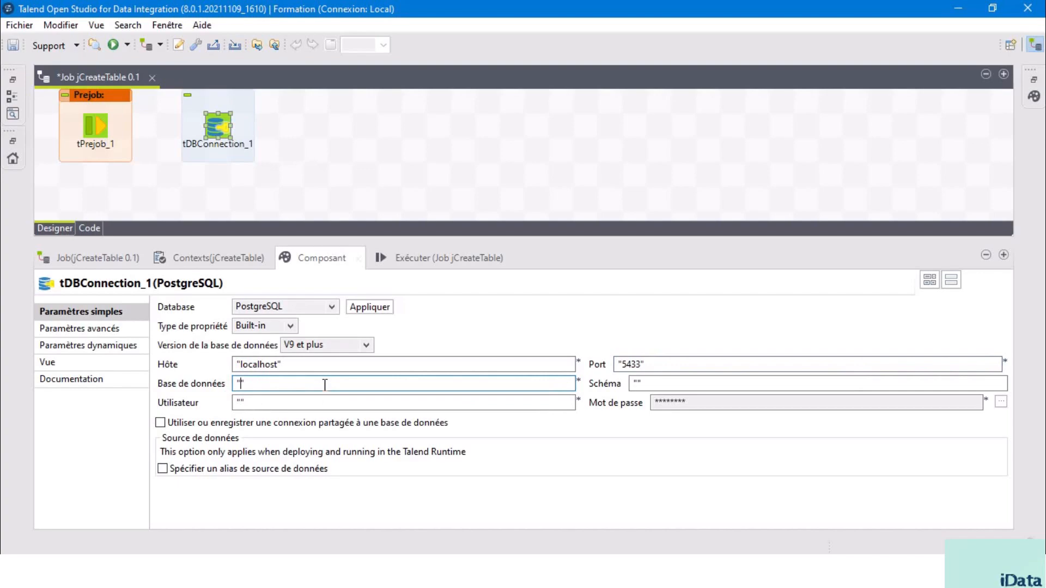
type("FORMATION_TALEND")
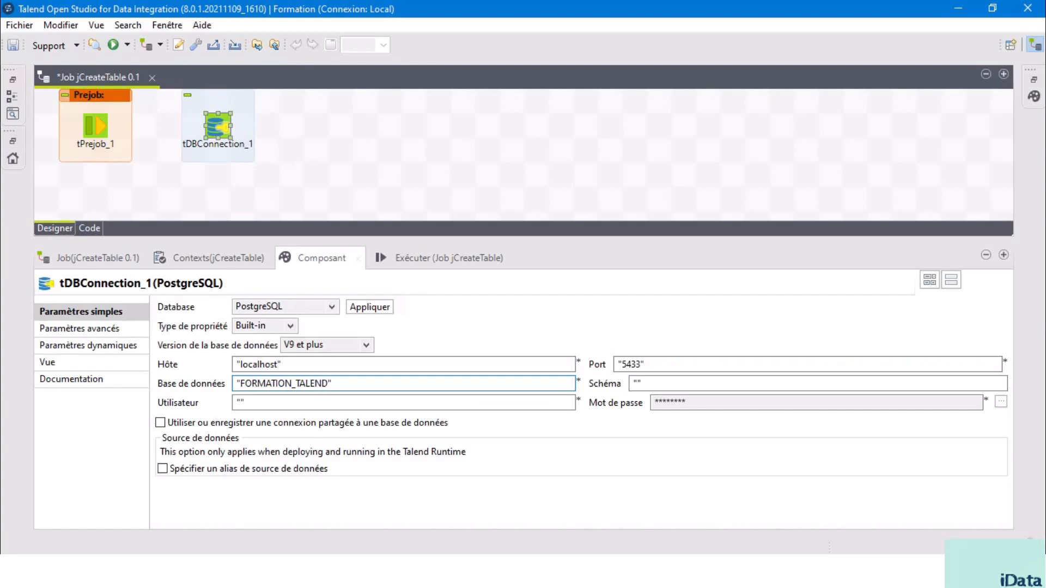
left_click(637, 383)
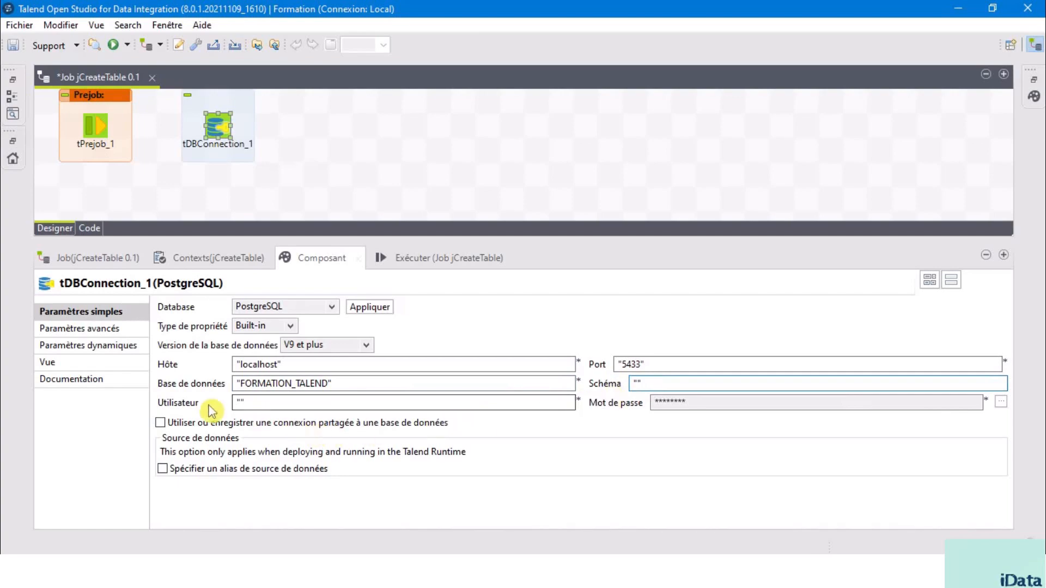
left_click(304, 400)
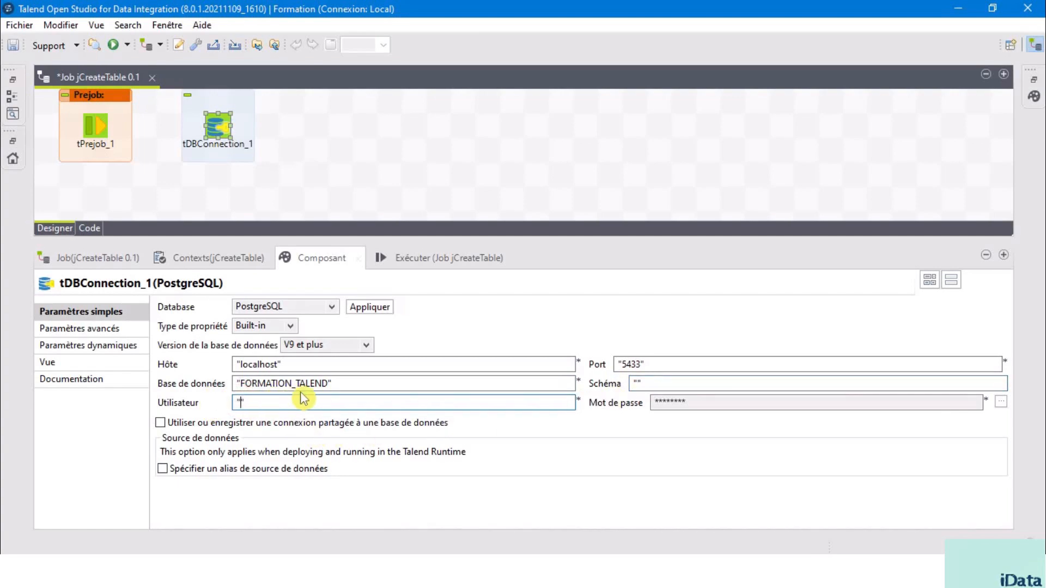
type("postgres")
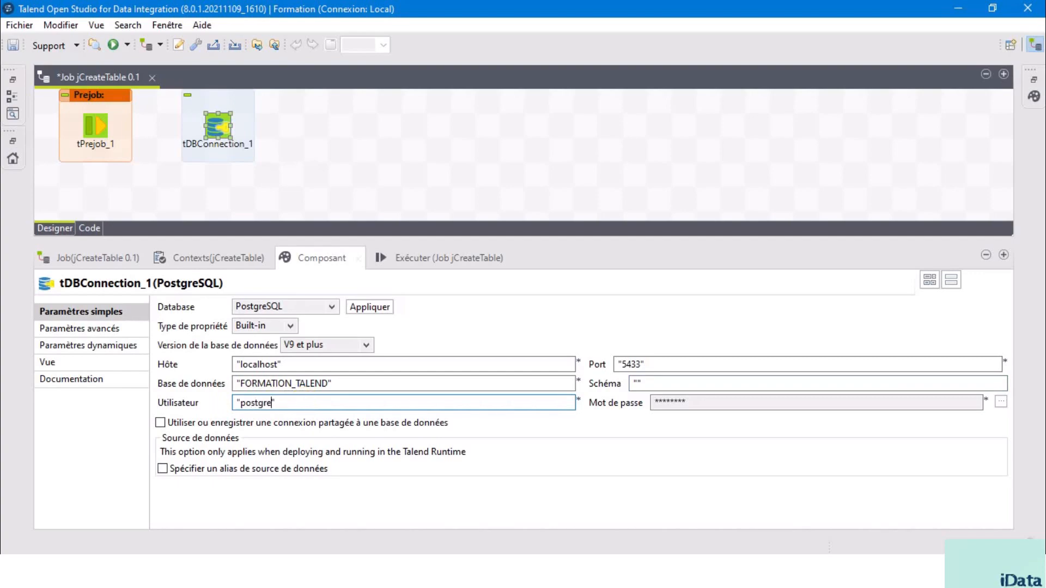
left_click(708, 402)
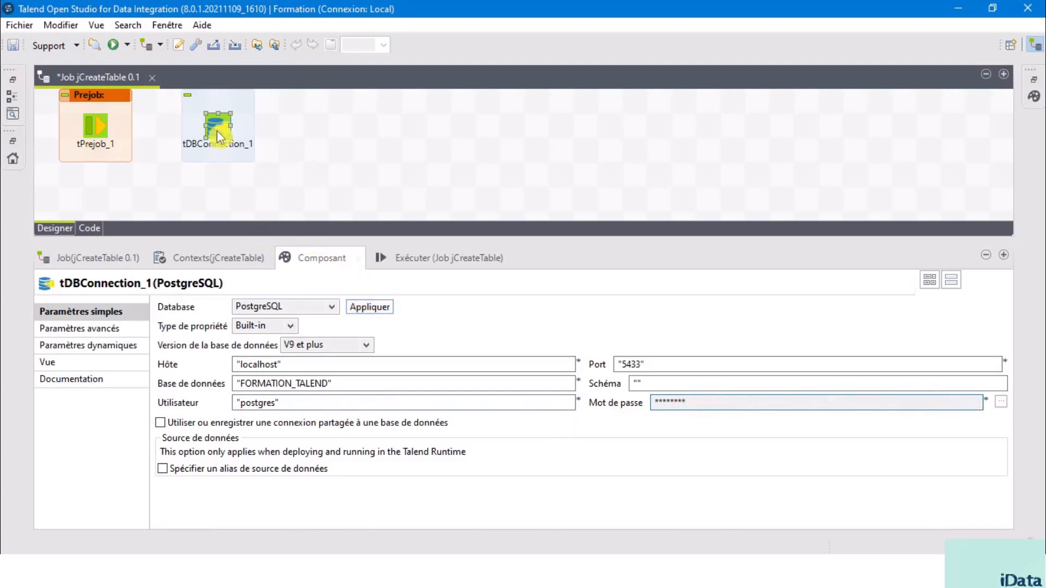
- Link tPrejob_1 to tDBConnection_1 with an On Component Ok trigger
left_click(96, 129)
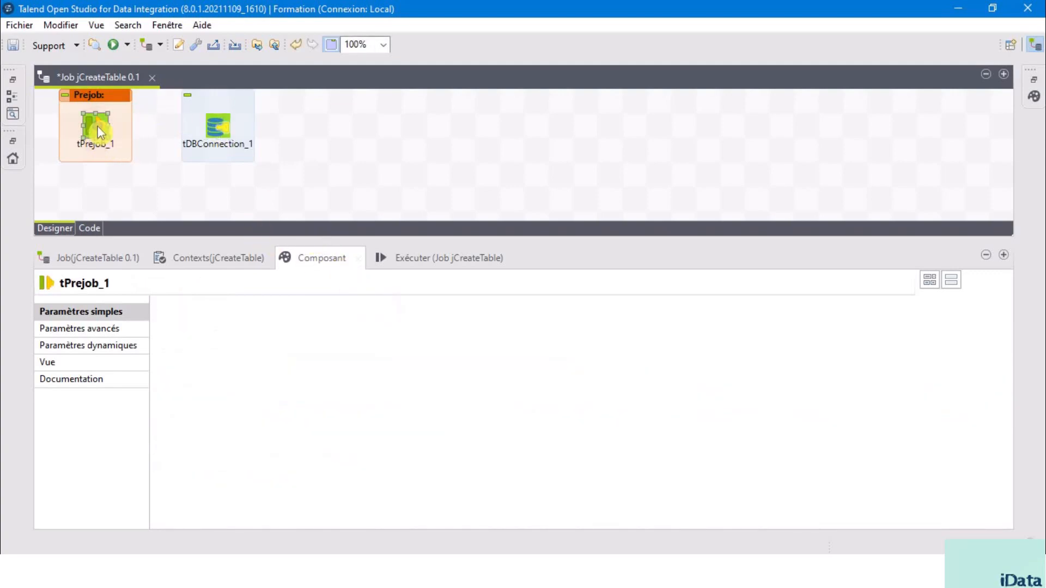
right_click(97, 129)
mouse_move(141, 139)
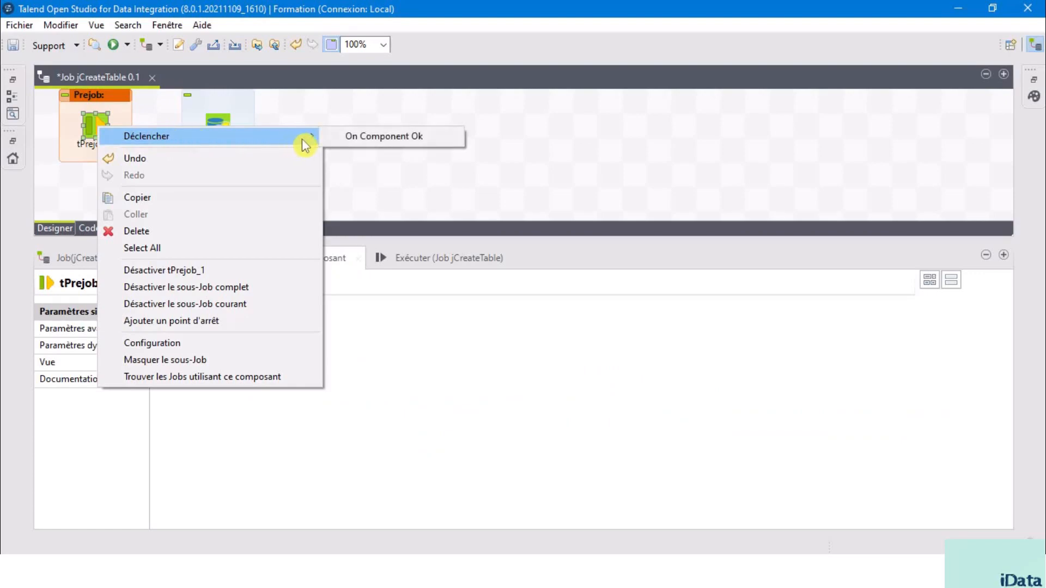
left_click(376, 136)
left_click(222, 129)
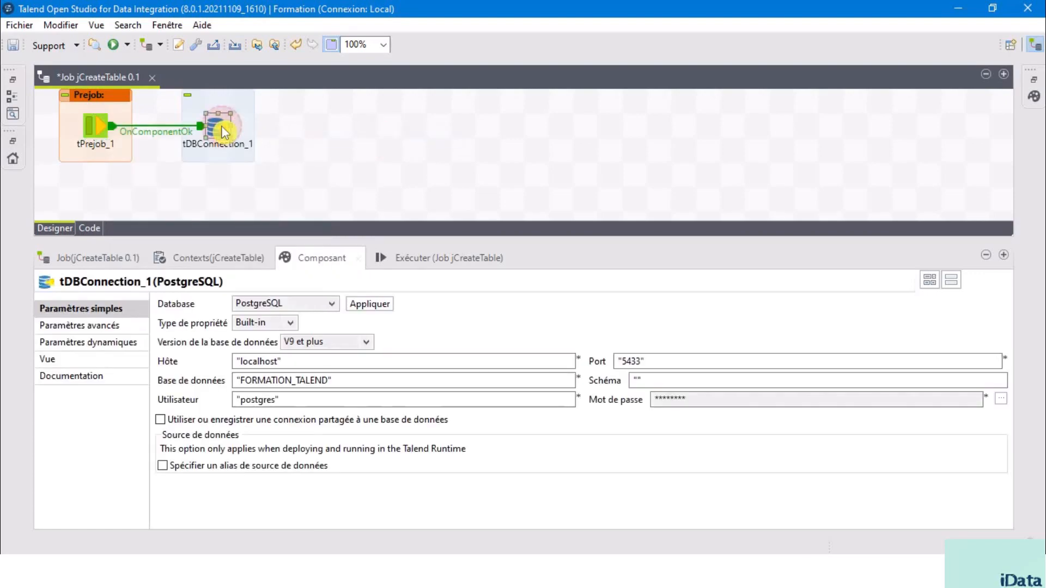
- Add a tCreateTable component to the canvas beside tDBConnection_1
left_click(322, 142)
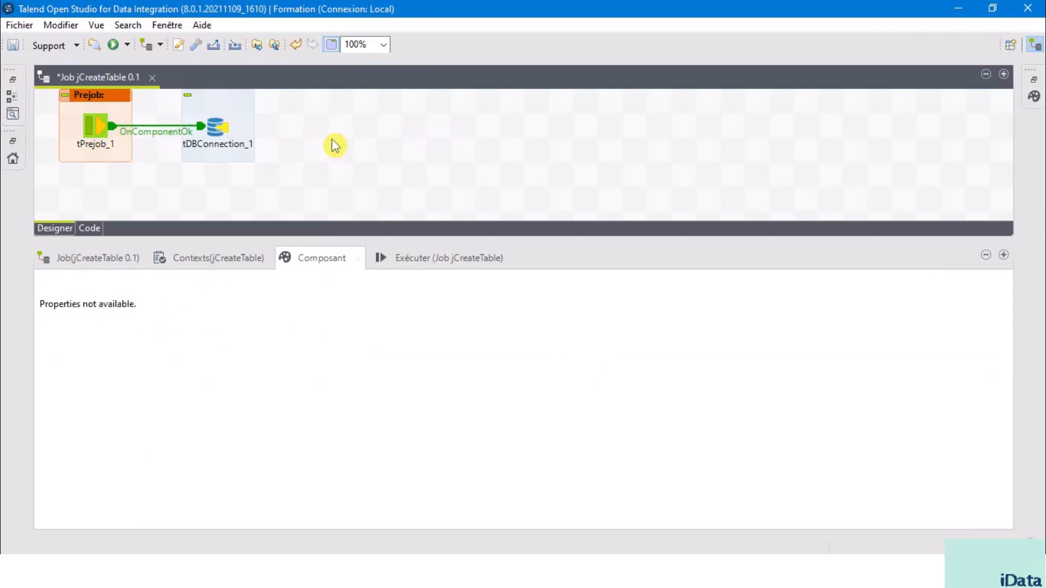
type("tcre")
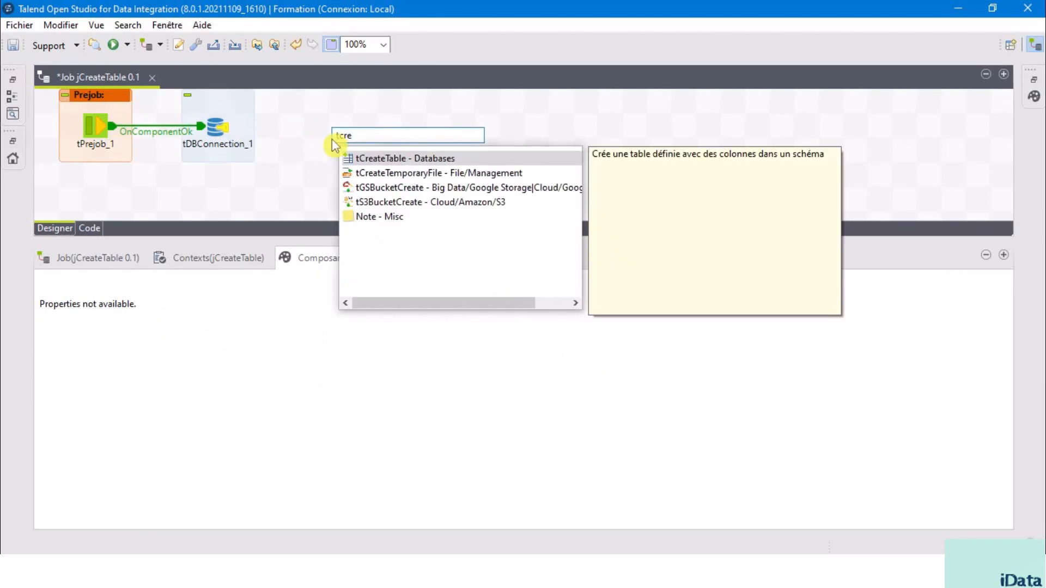
double_click(397, 159)
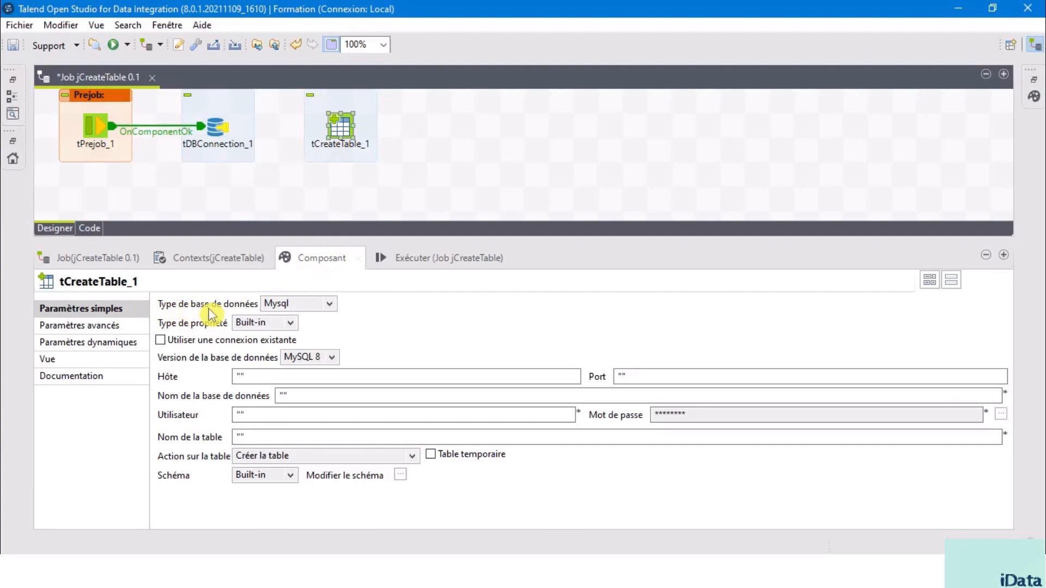
- Set the tCreateTable component's database type to Postgresql and have it use the existing connection tDBConnection_1
left_click(332, 301)
left_click(333, 300)
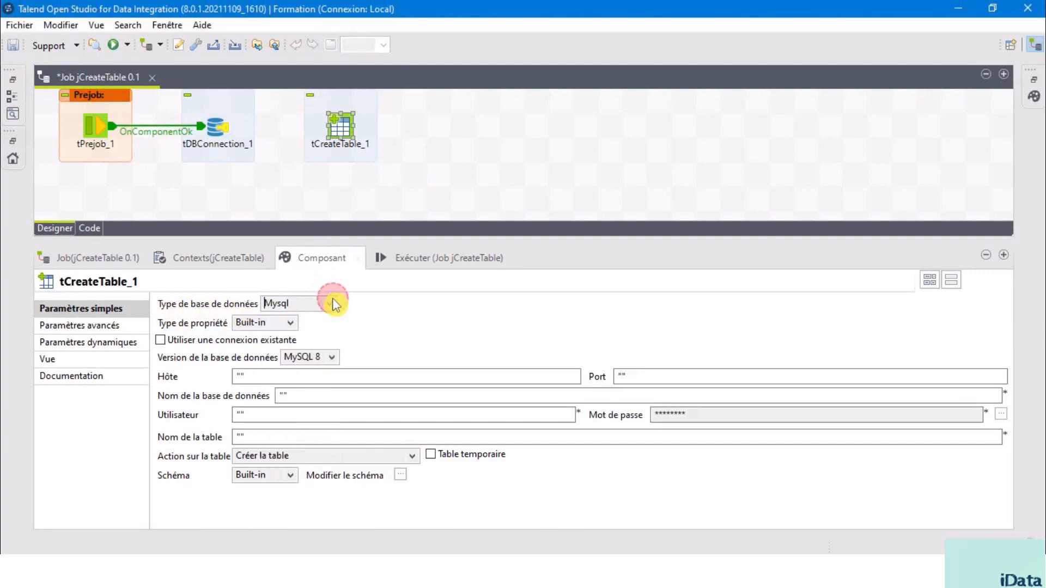
left_click(333, 303)
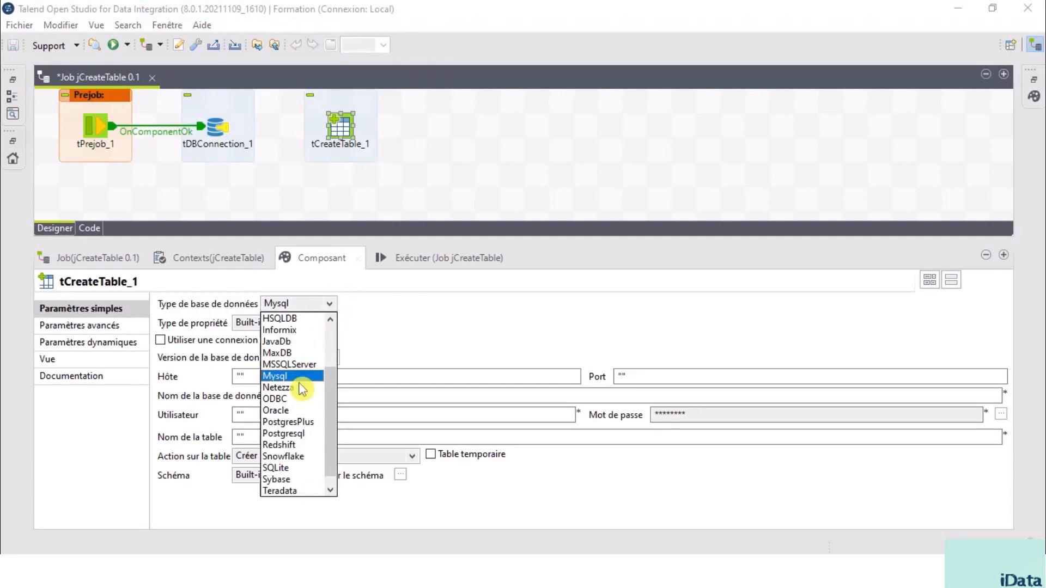
left_click(289, 422)
left_click(331, 303)
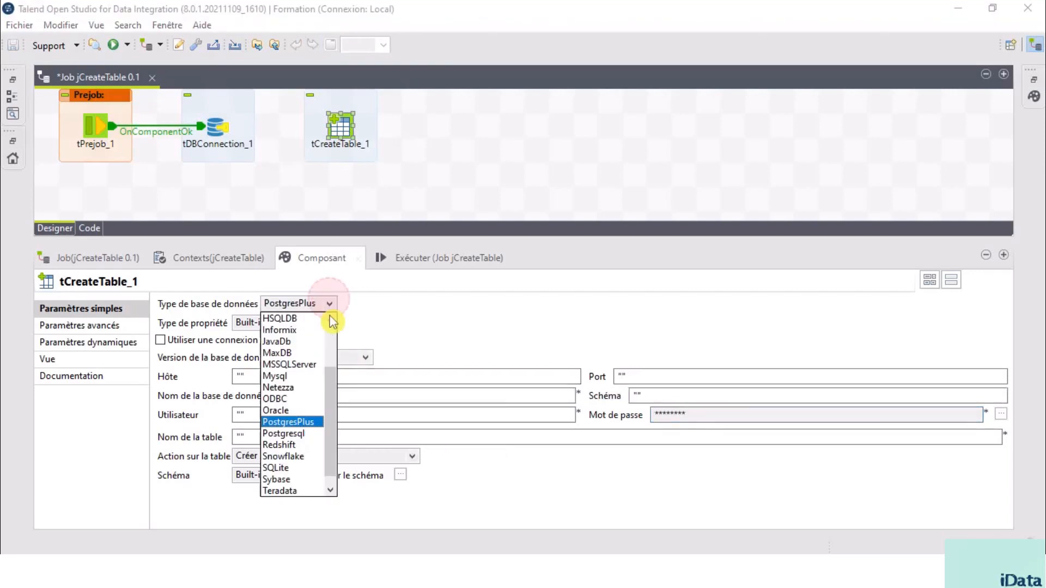
left_click(294, 433)
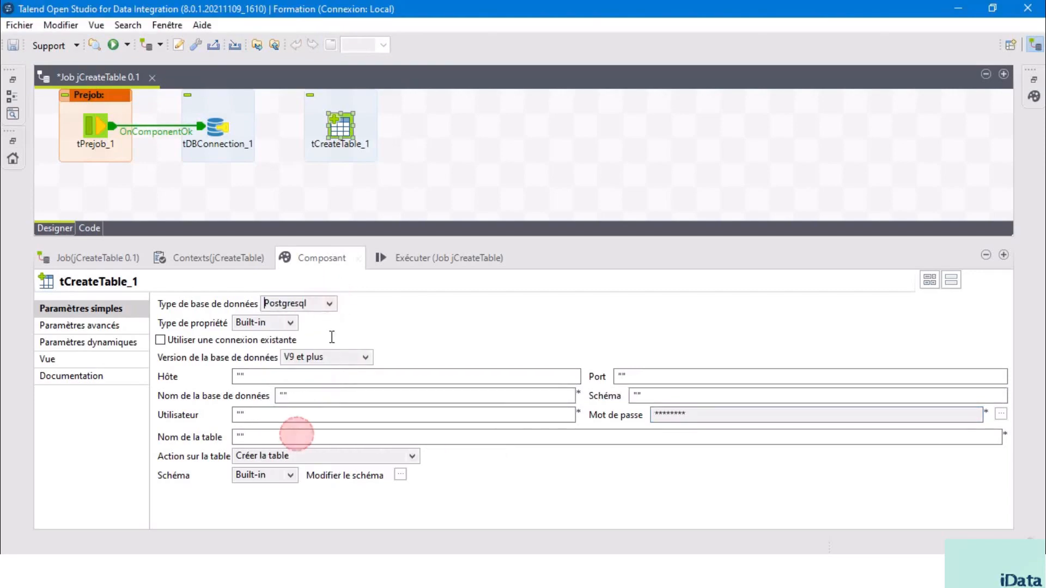
left_click(160, 340)
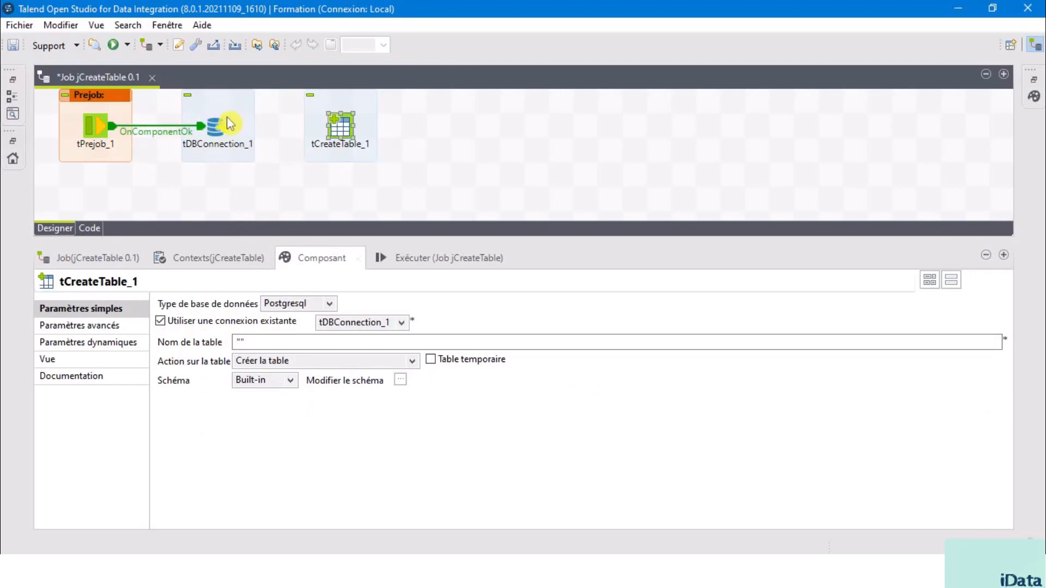
- Review the settings of tDBConnection_1 alongside those of tCreateTable_1
left_click(218, 130)
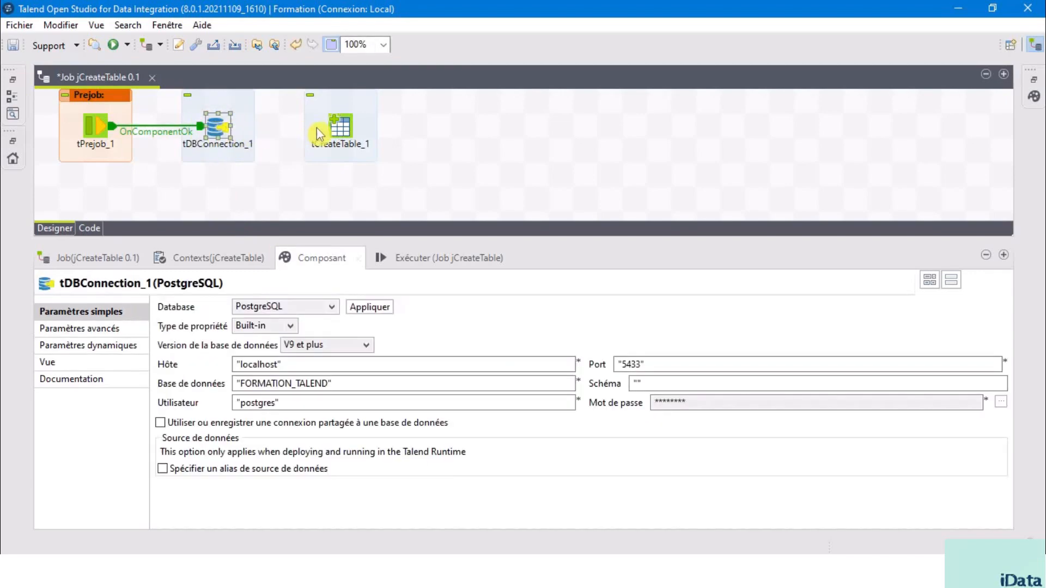
left_click(345, 126)
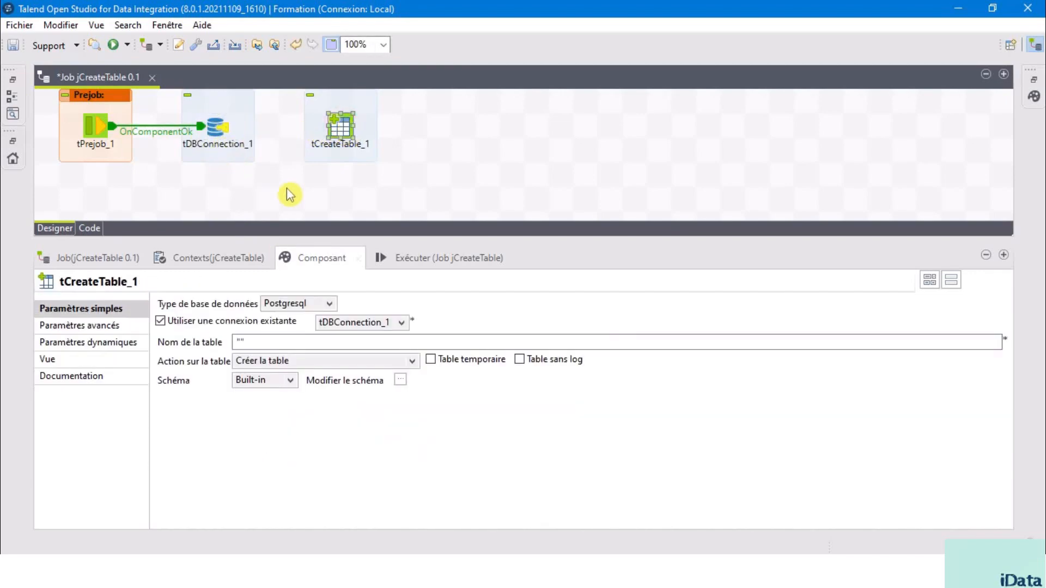
left_click(221, 128)
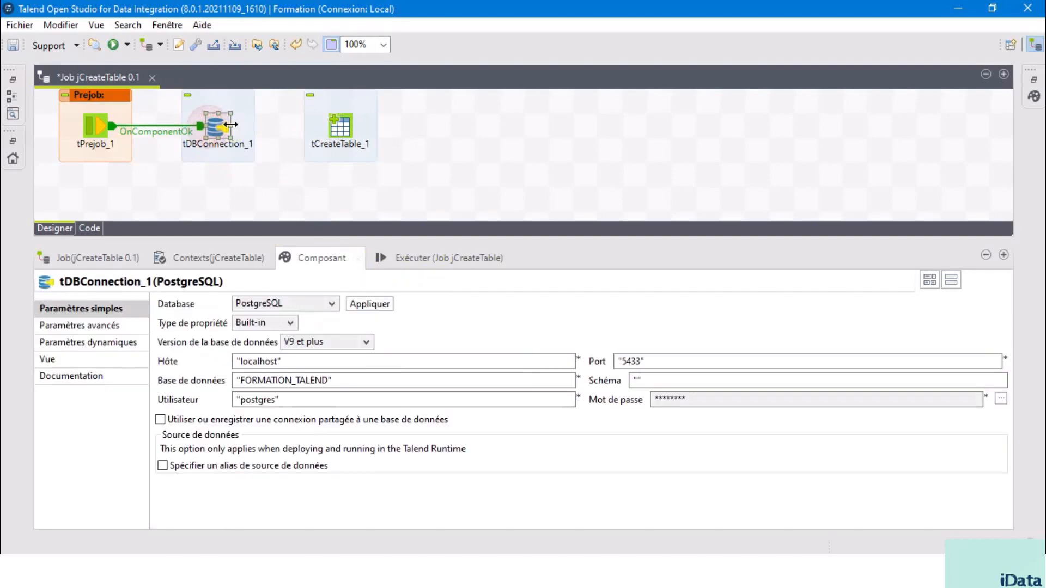
- Link tDBConnection_1 to tCreateTable_1 with an On Component Ok trigger
right_click(224, 126)
mouse_move(270, 137)
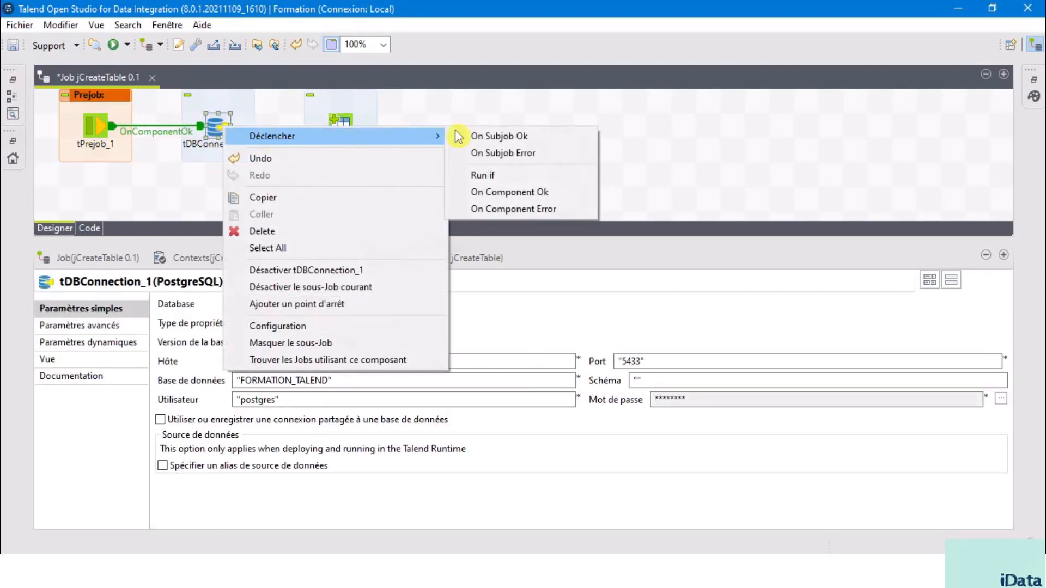
left_click(498, 191)
left_click(342, 130)
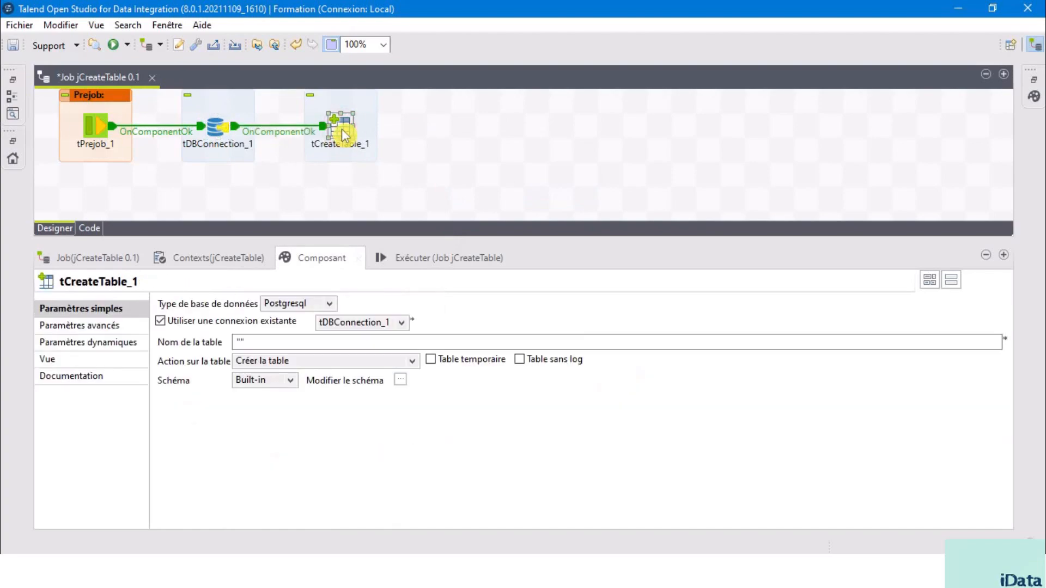
- Name the table of tCreateTable_1 "categorie" and set its table action to Créer la table si elle n'existe pas
left_click(240, 341)
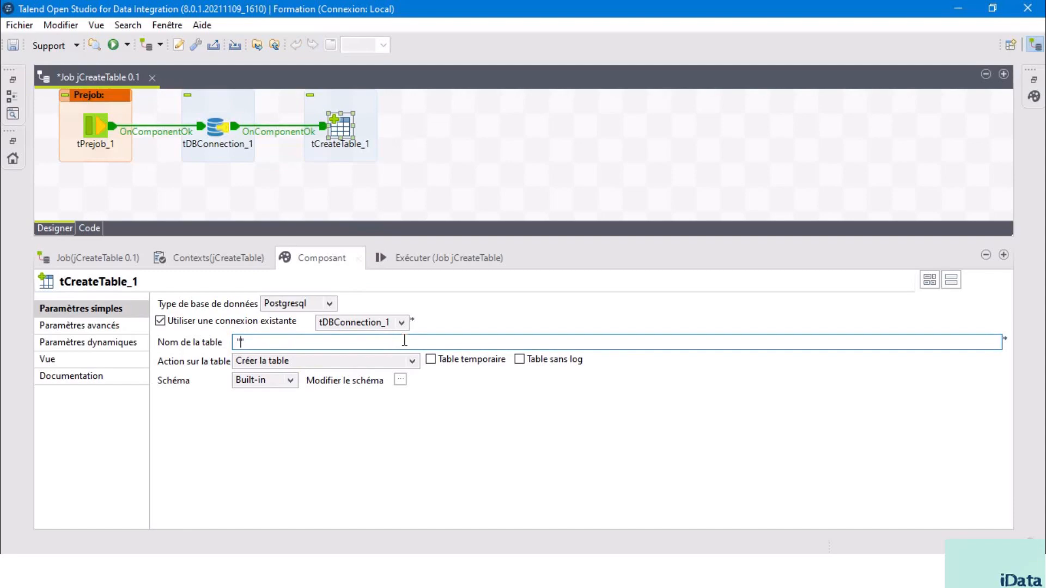
type("categorie")
left_click(411, 361)
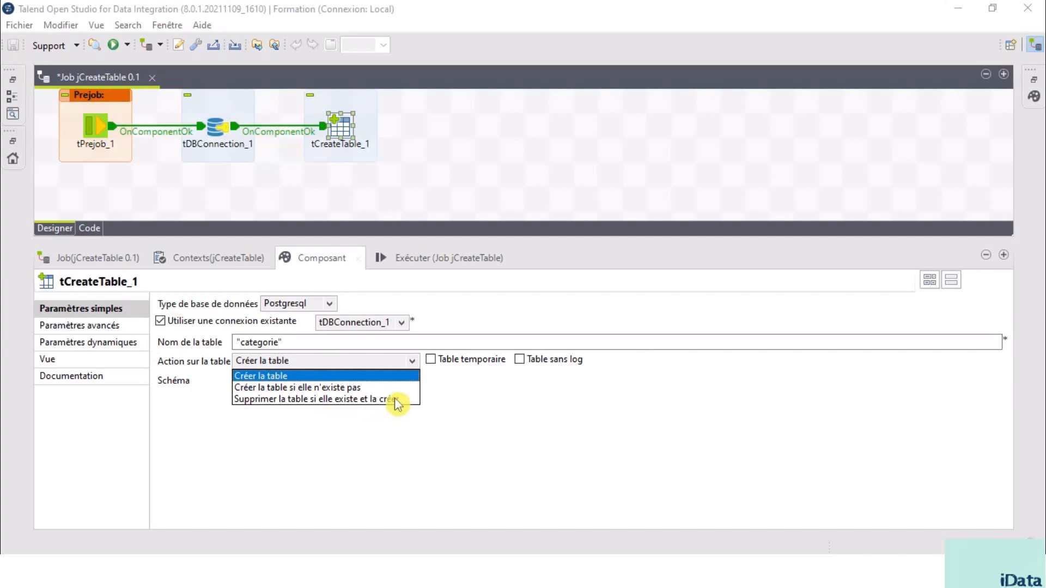
left_click(342, 388)
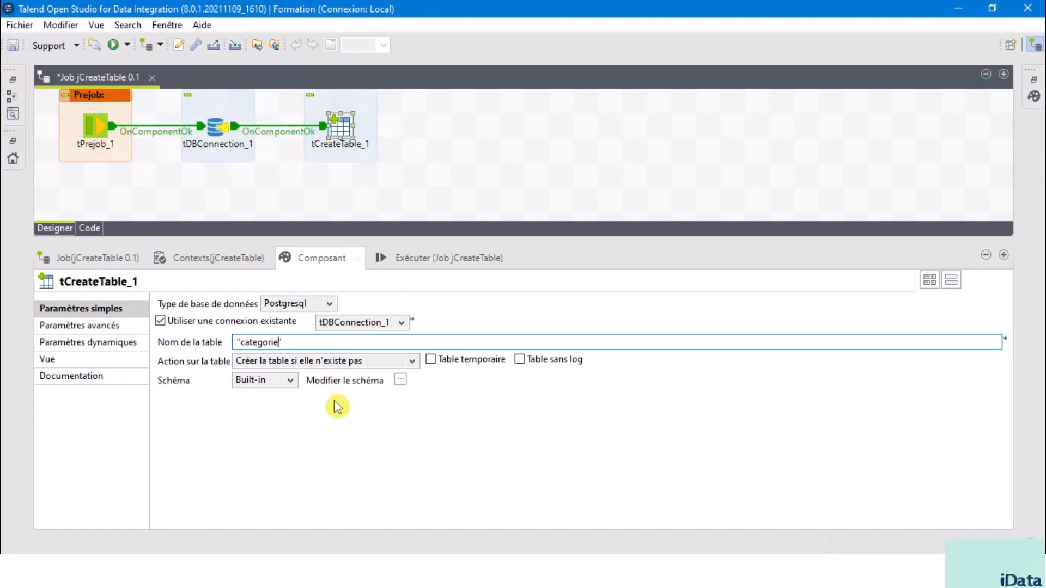
- Add two columns to the schema of tCreateTable_1 and name the first one cd_categorie
left_click(401, 381)
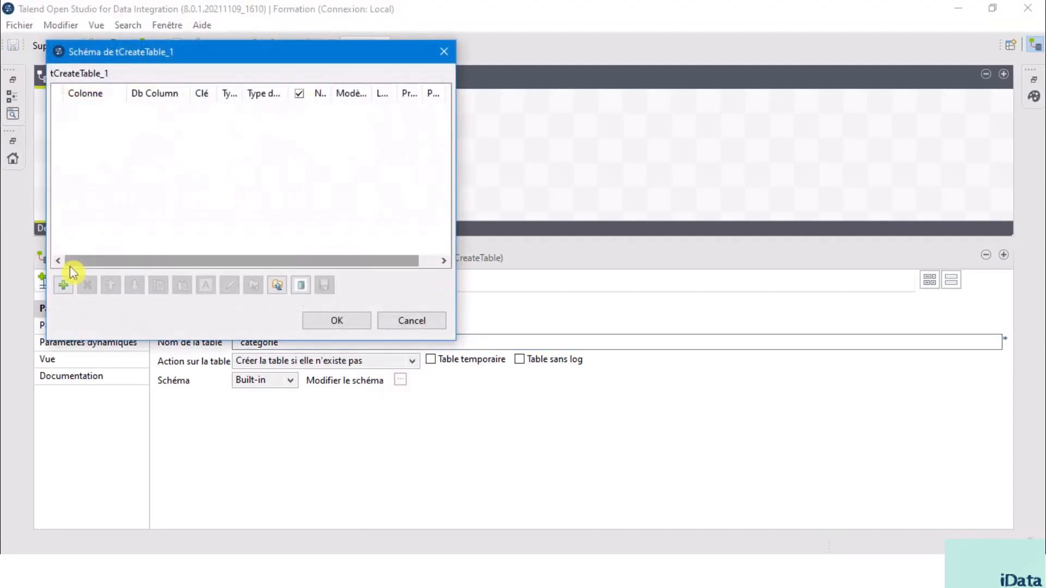
left_click(63, 285)
left_click(63, 285)
left_click(97, 109)
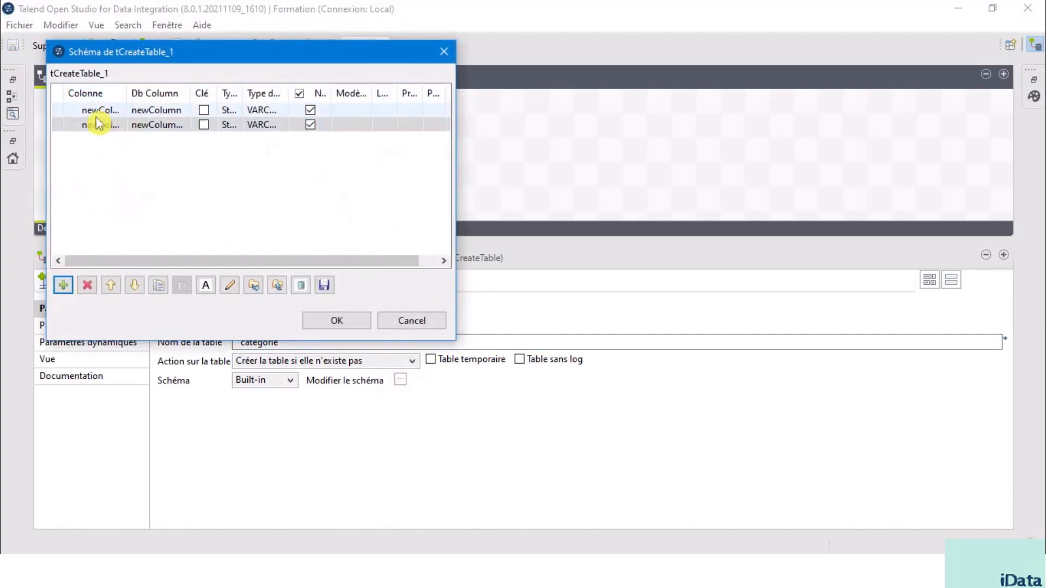
left_click(97, 109)
type("c")
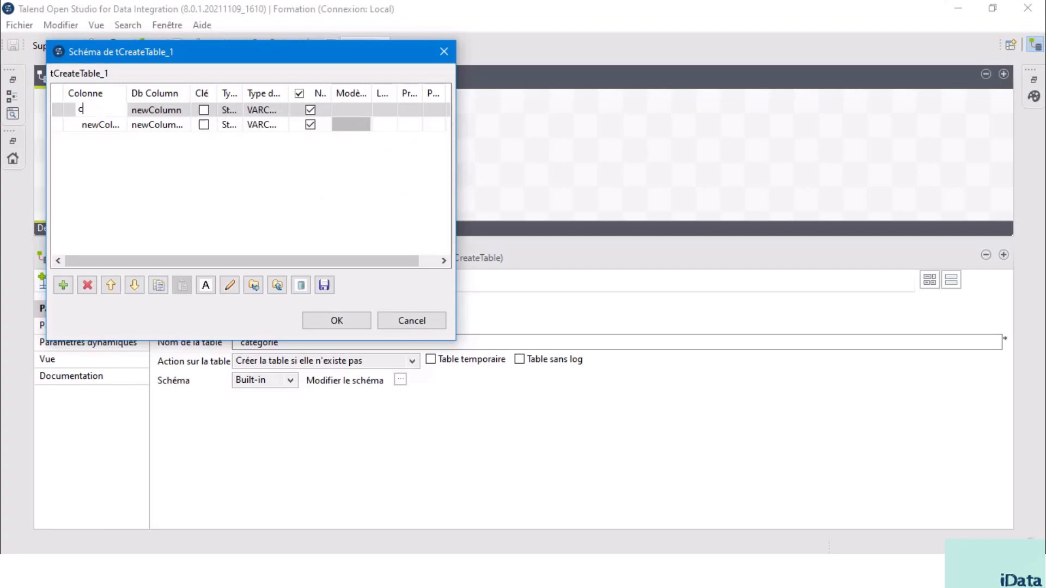
type("d_categorie")
key("Return")
- Name the second schema column lb_categorie and accept the schema
left_click(87, 125)
key("BackSpace")
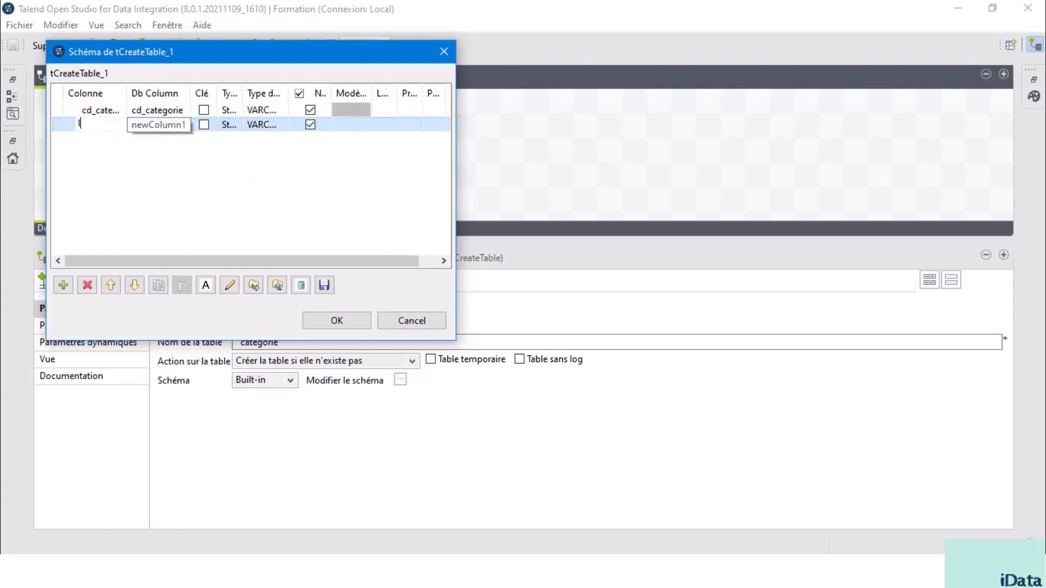
type("lb_categorie")
key("Return")
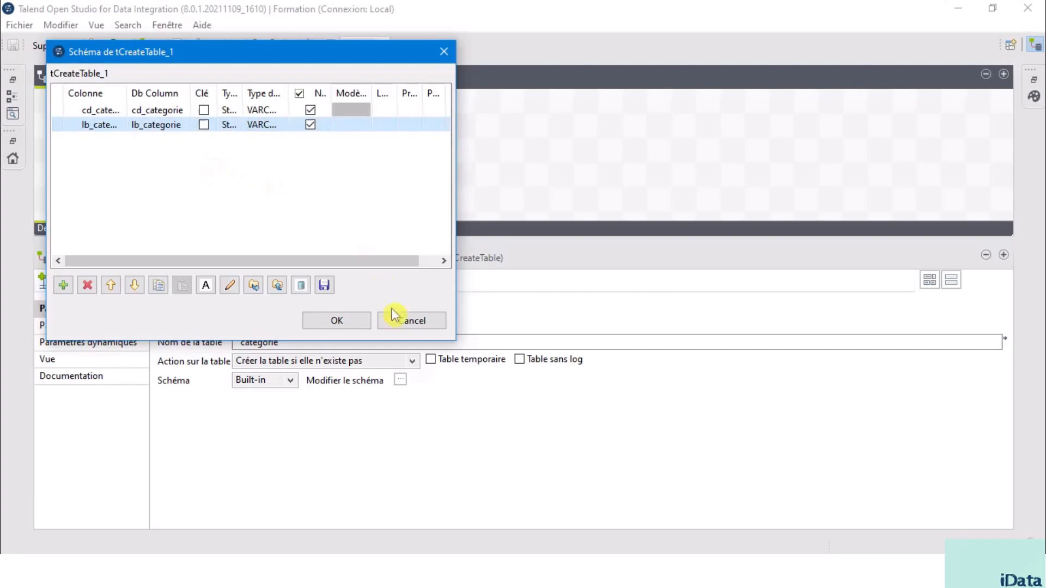
left_click(336, 321)
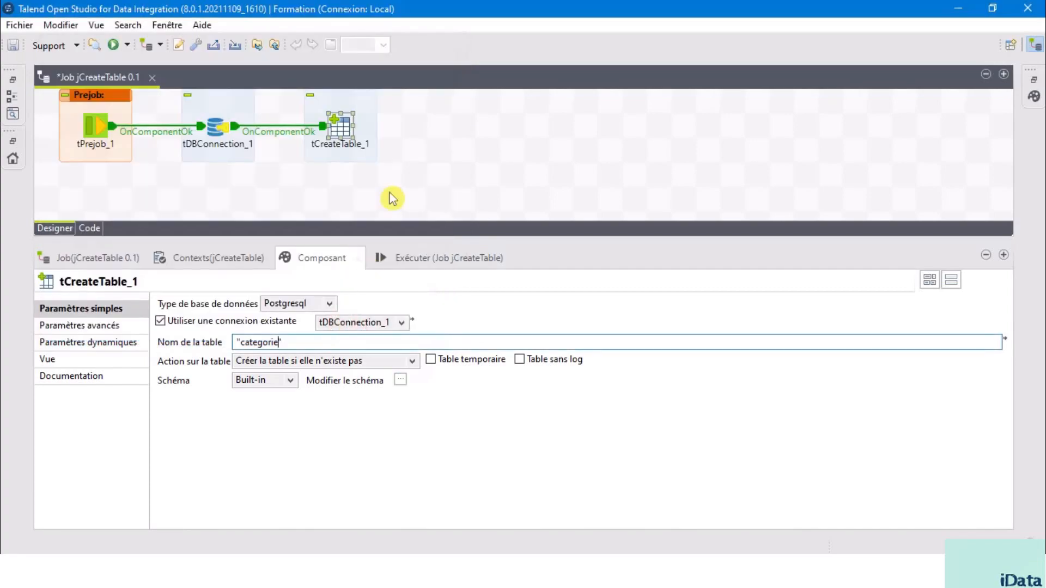
- Add a second tCreateTable component to the canvas beside tCreateTable_1
left_click(423, 150)
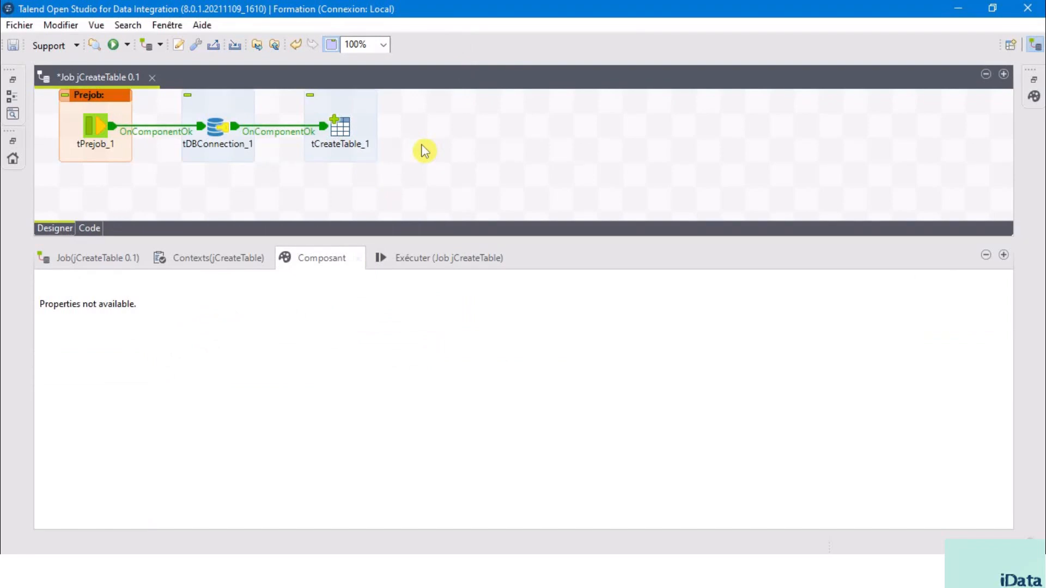
type("tcr")
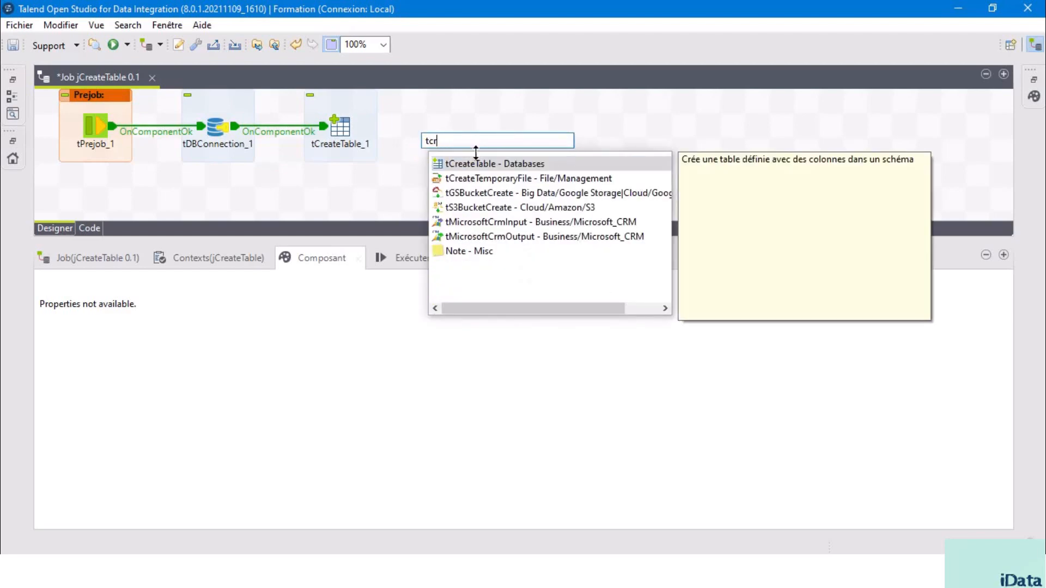
double_click(486, 165)
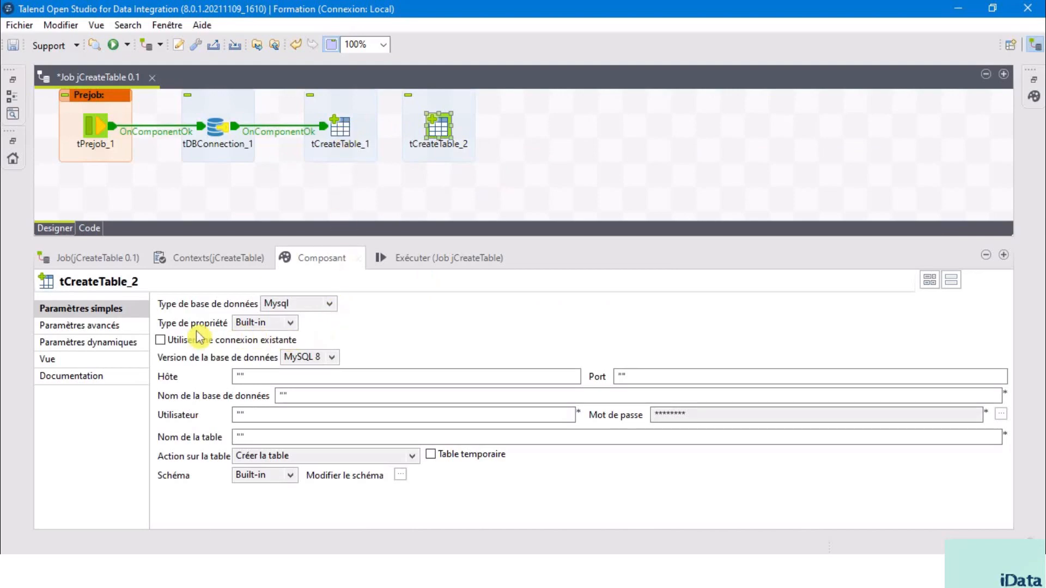
- Set the database type of tCreateTable_2 to Postgresql and have it use the existing connection tDBConnection_1
left_click(330, 304)
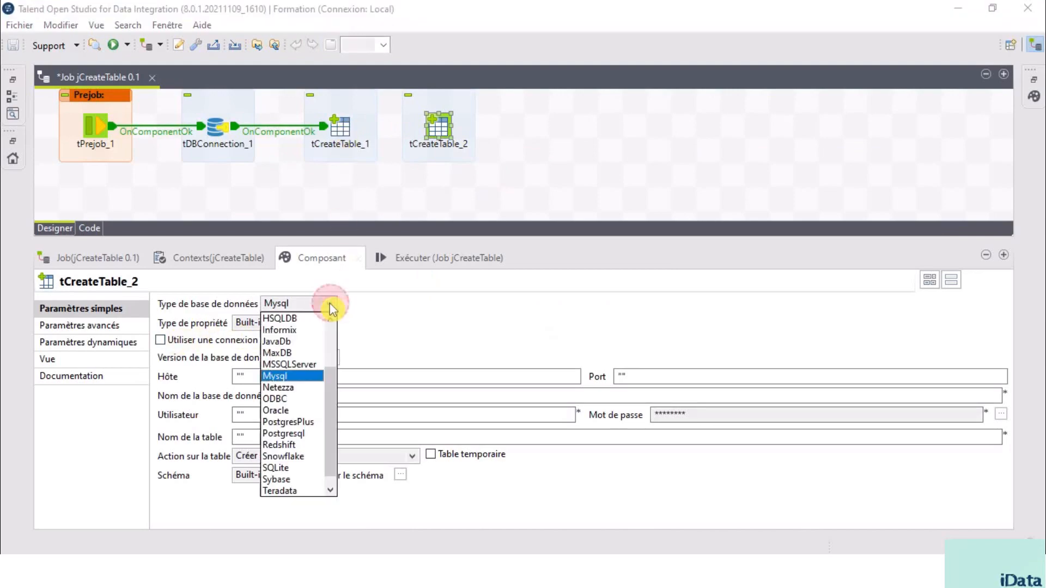
type("po")
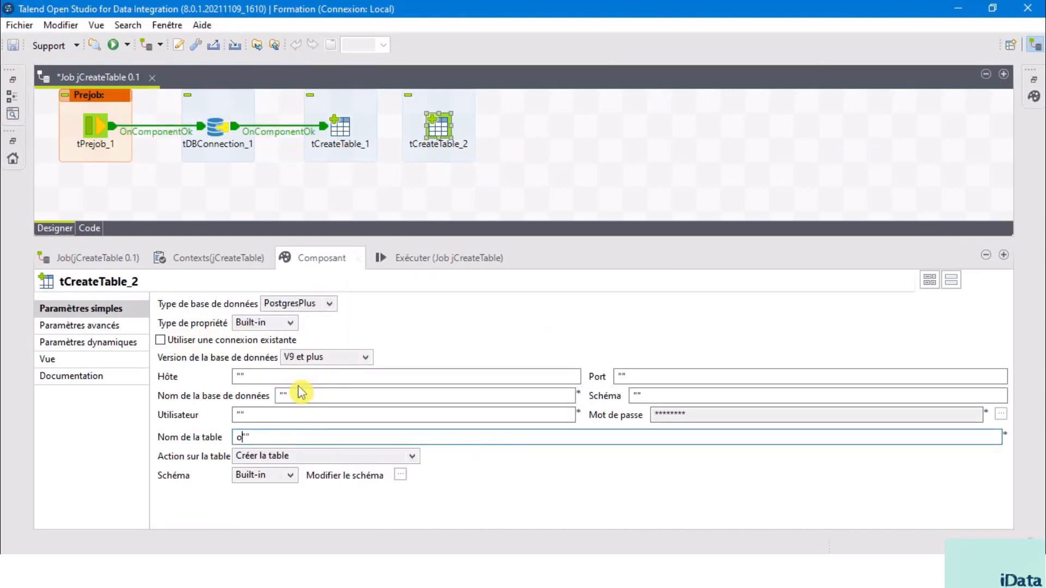
left_click(324, 304)
left_click(289, 434)
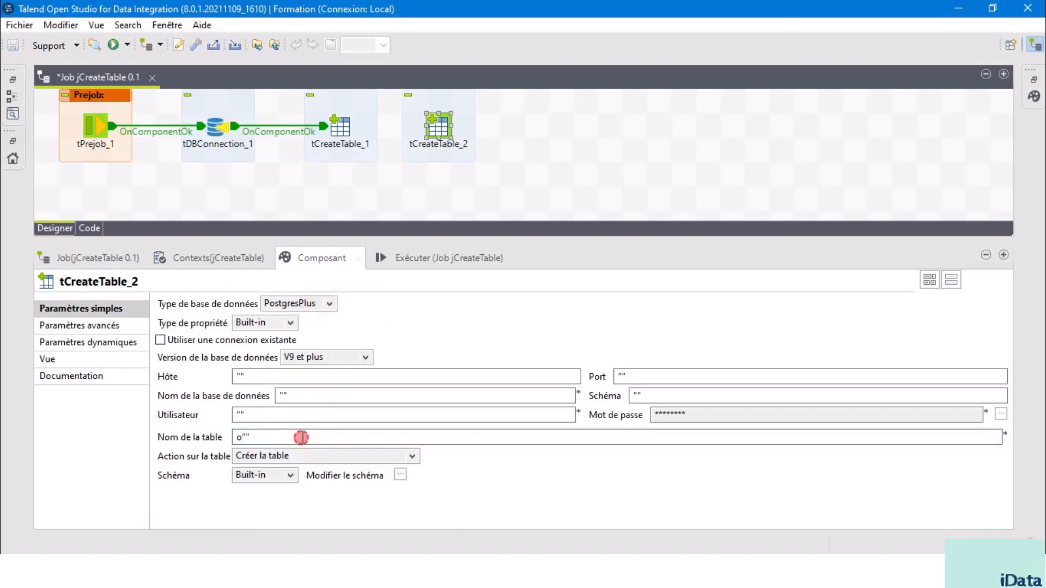
left_click(161, 340)
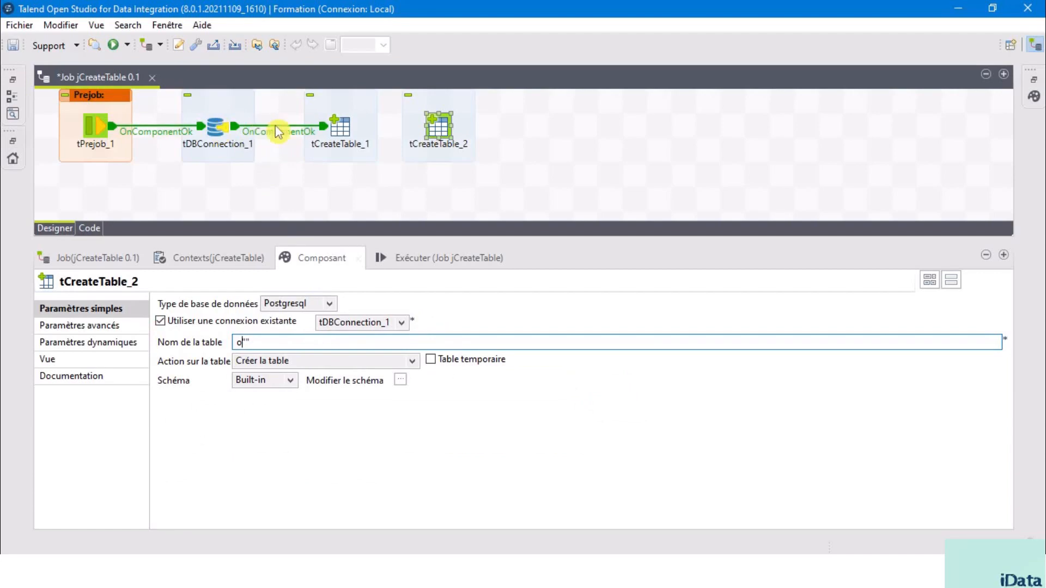
left_click(403, 325)
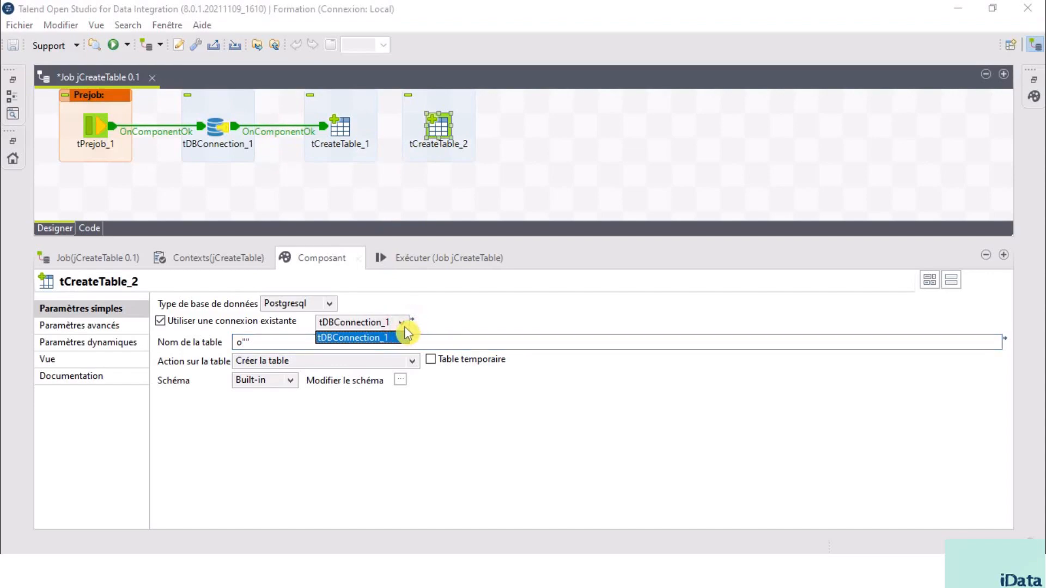
left_click(438, 322)
key("BackSpace")
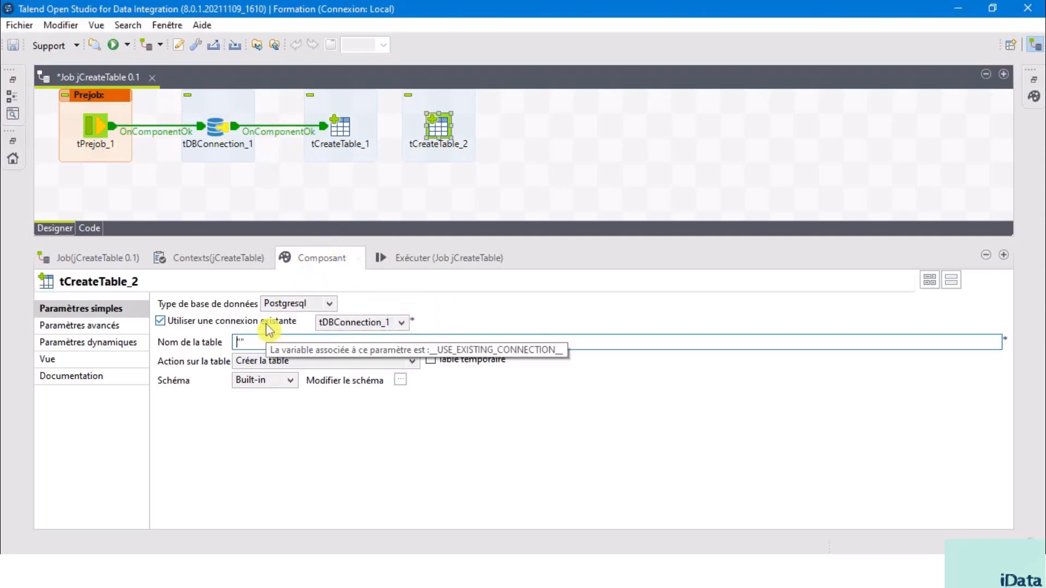
- Link tCreateTable_1 to tCreateTable_2 with an On Component Ok trigger
left_click(341, 133)
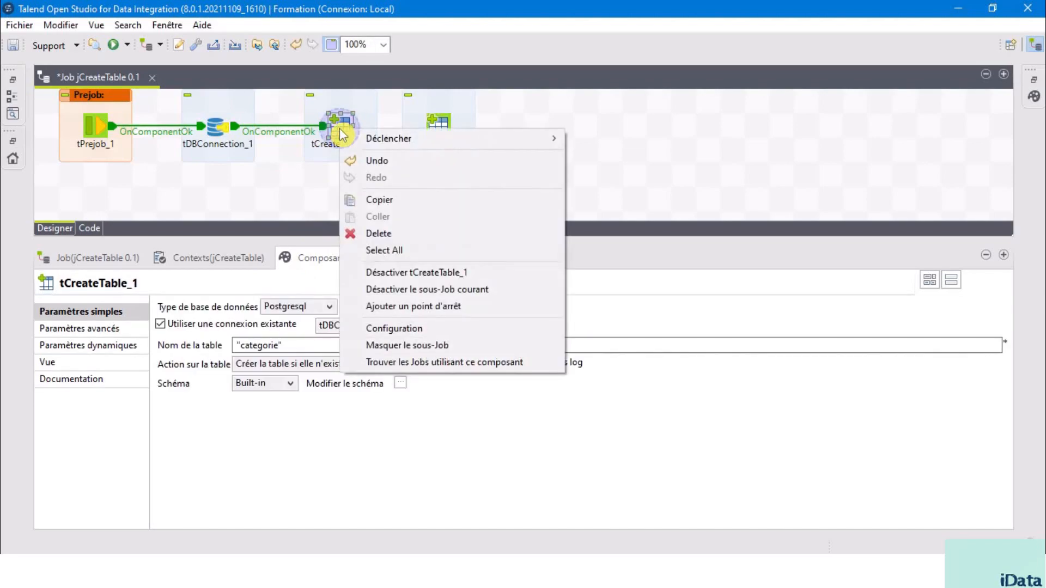
right_click(340, 130)
mouse_move(392, 137)
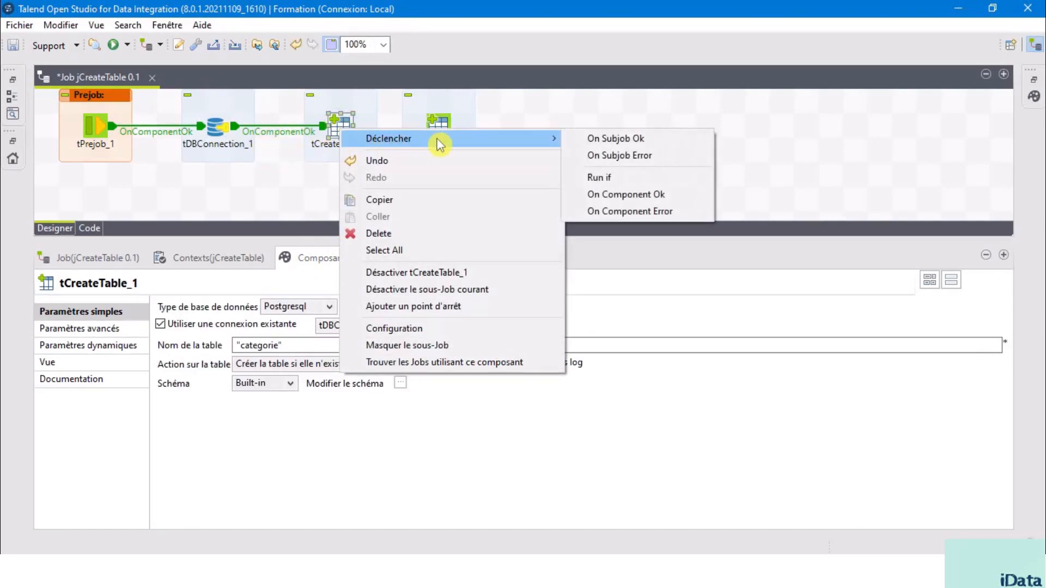
left_click(616, 195)
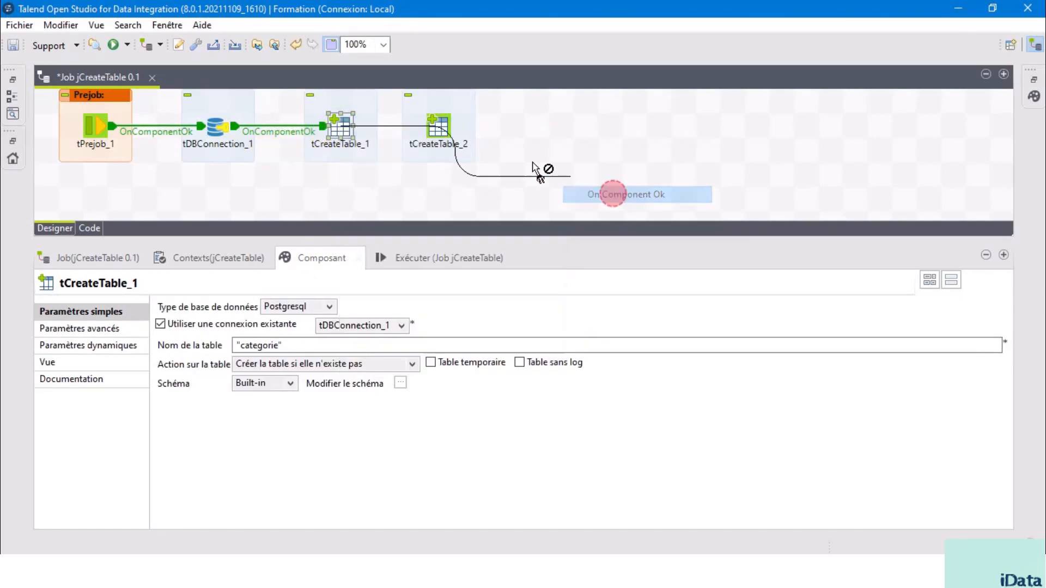
left_click(437, 127)
- Name the table of tCreateTable_2 "cat" and make it a temporary table
left_click(437, 129)
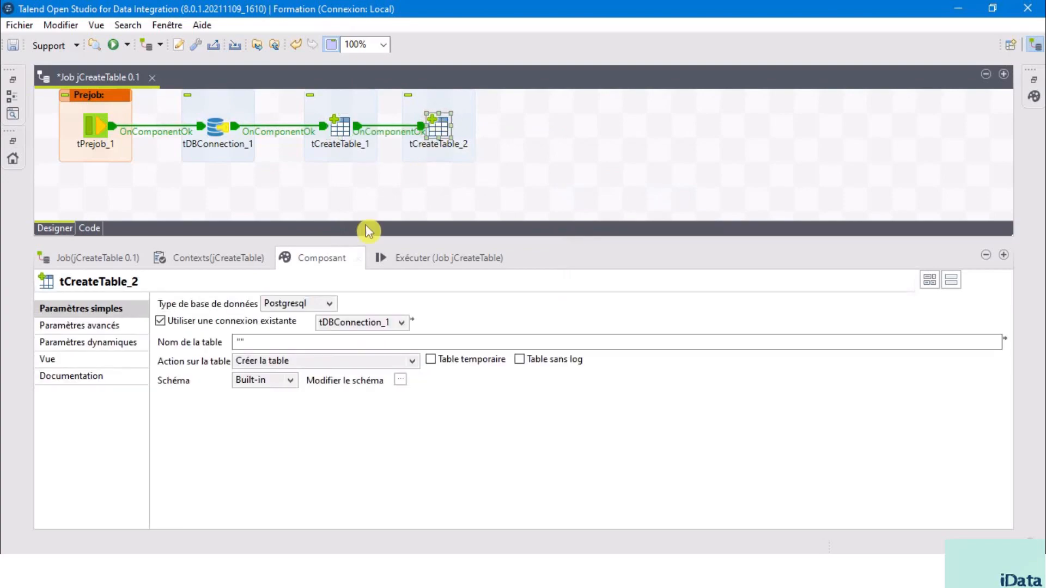
left_click(243, 342)
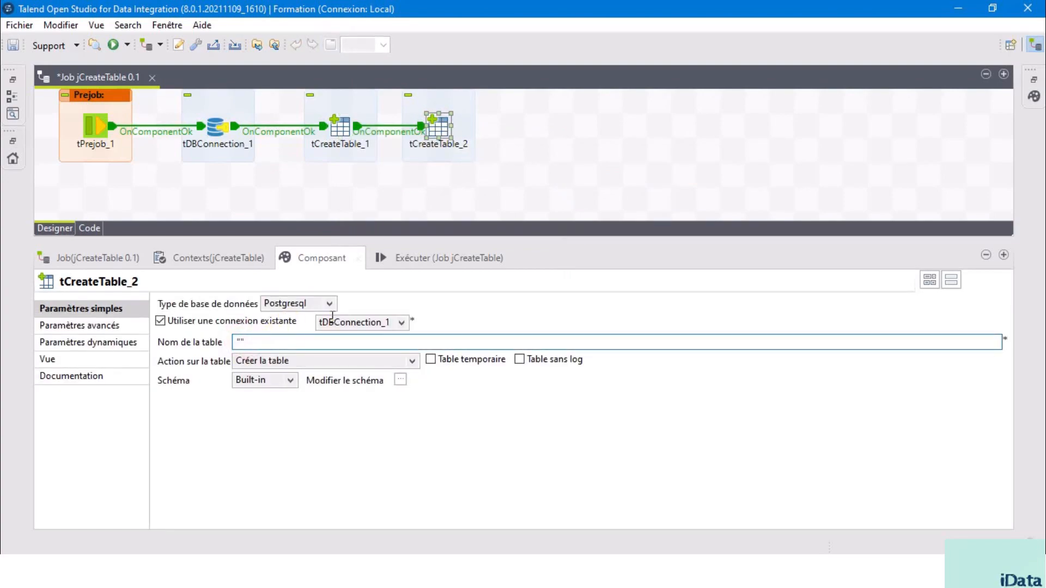
type("cat")
left_click(432, 360)
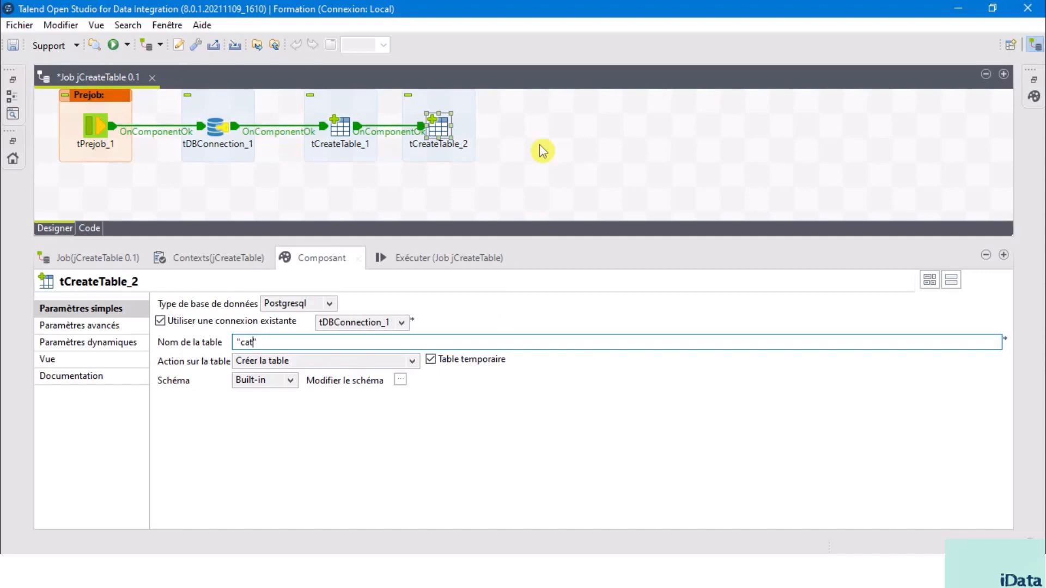
left_click(341, 126)
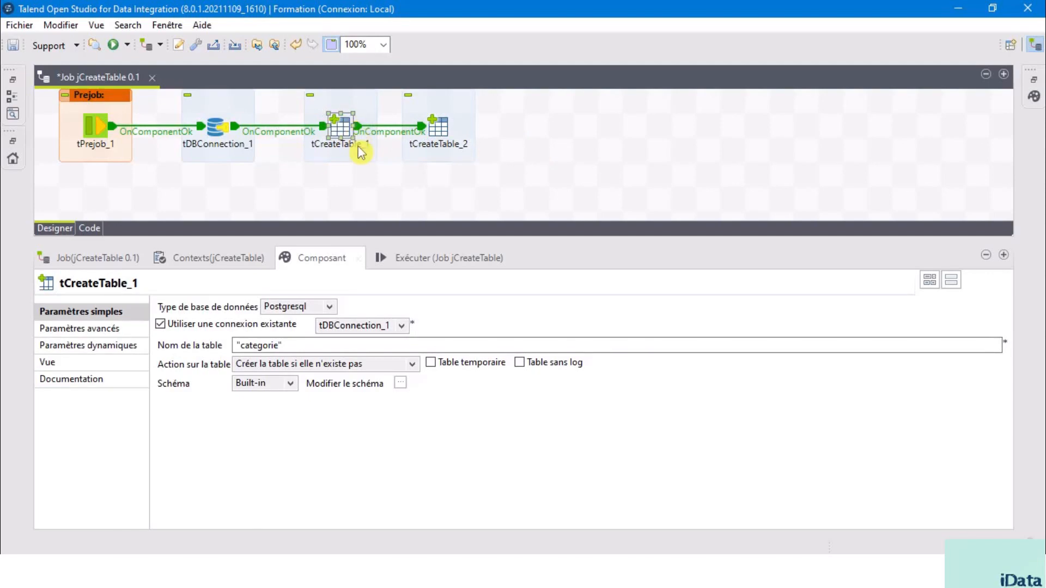
- Add a tPostjob component and place it in the component row, beyond tCreateTable_2
left_click(574, 170)
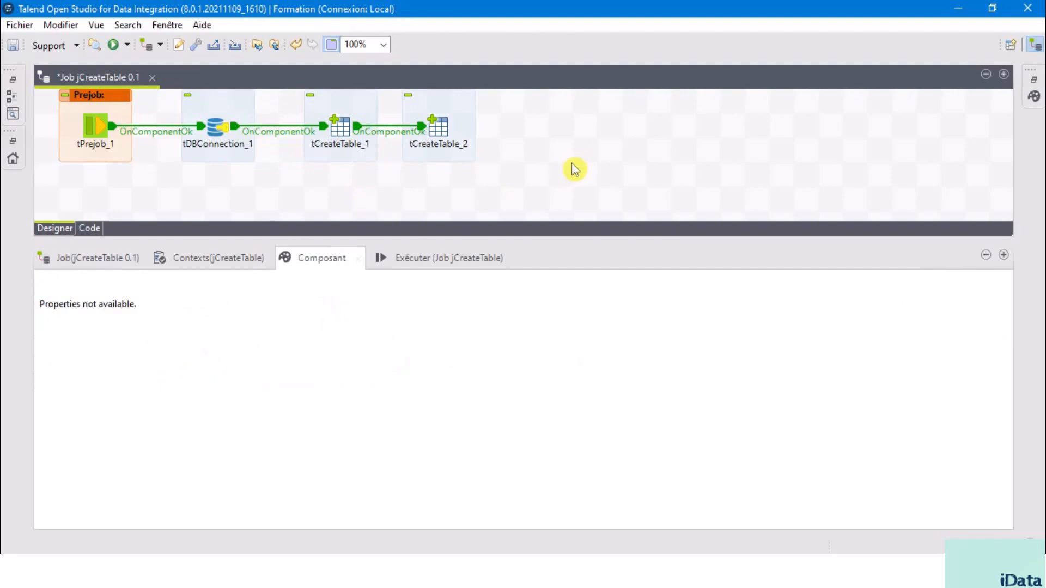
type("tpo")
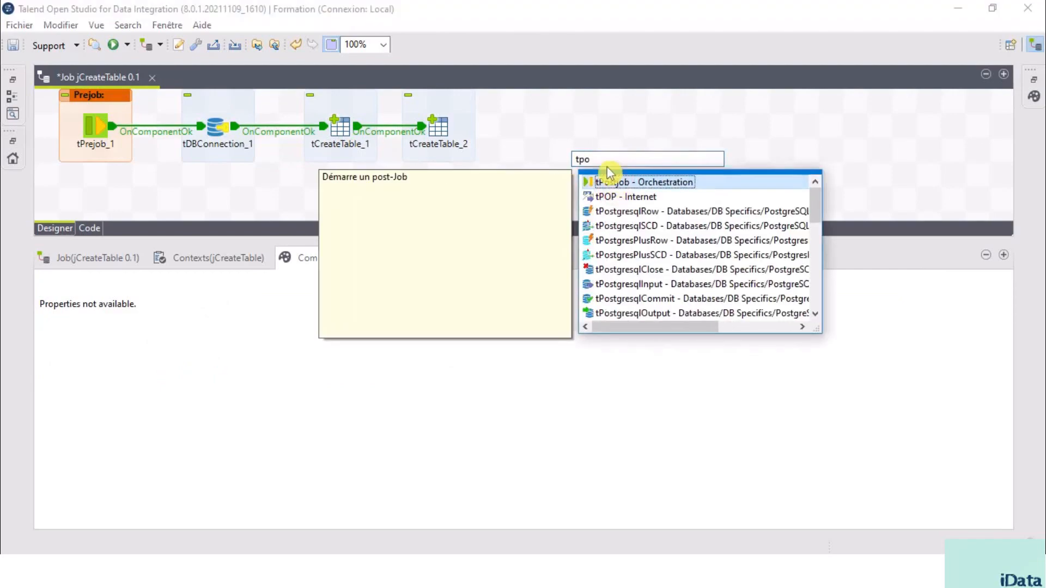
double_click(609, 183)
left_click_drag(588, 170, 613, 121)
- Add a tDBCommit component and place it to the right of tPostjob_1
left_click(490, 180)
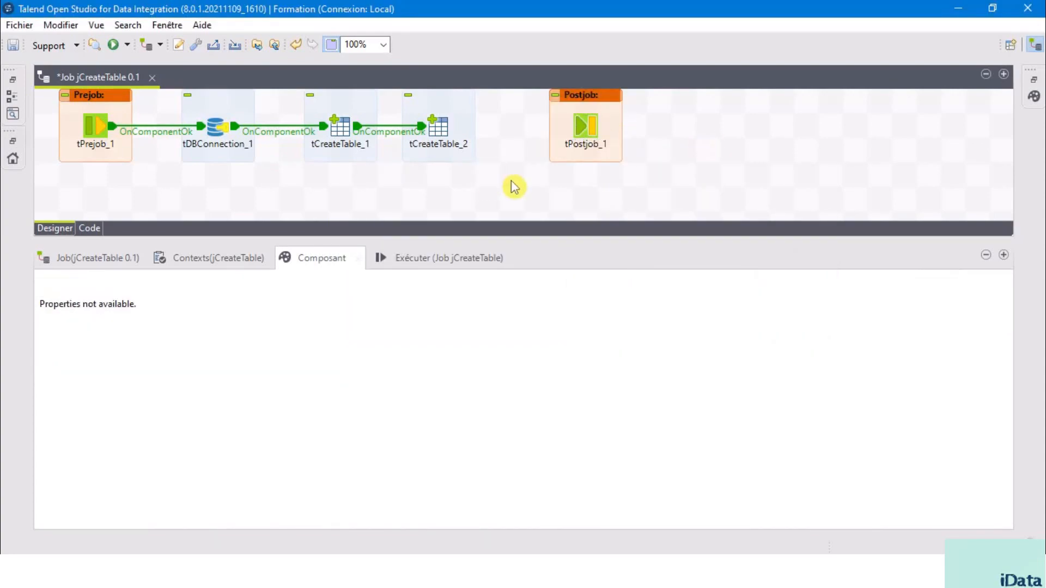
type("tdbc")
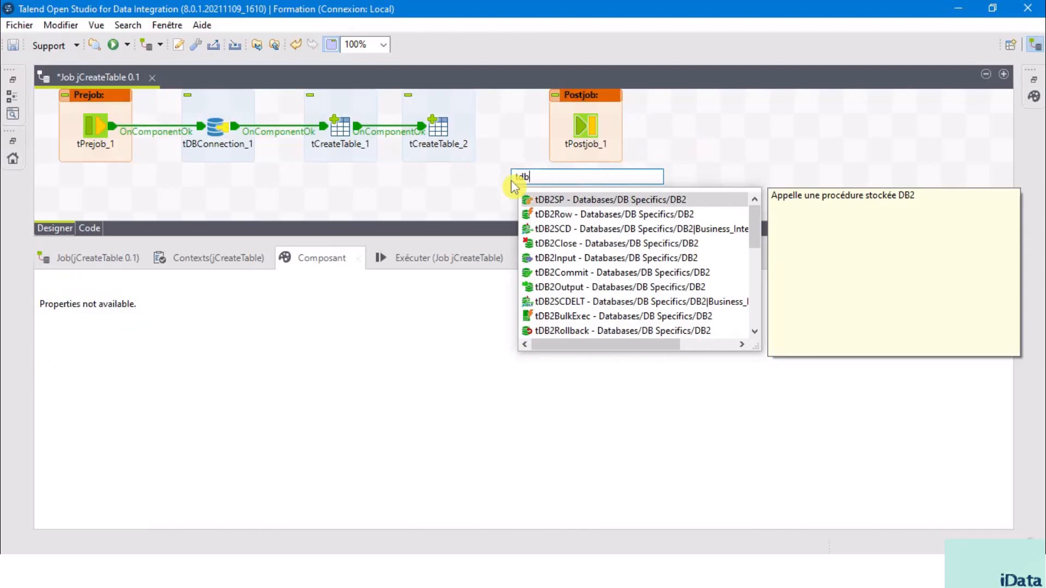
left_click(575, 217)
double_click(574, 217)
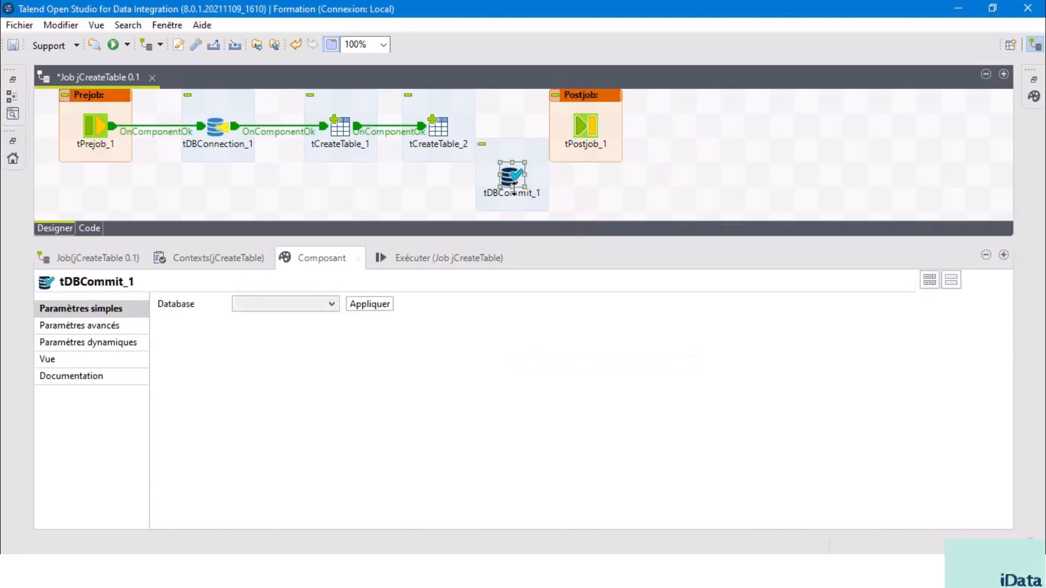
left_click_drag(509, 175, 708, 125)
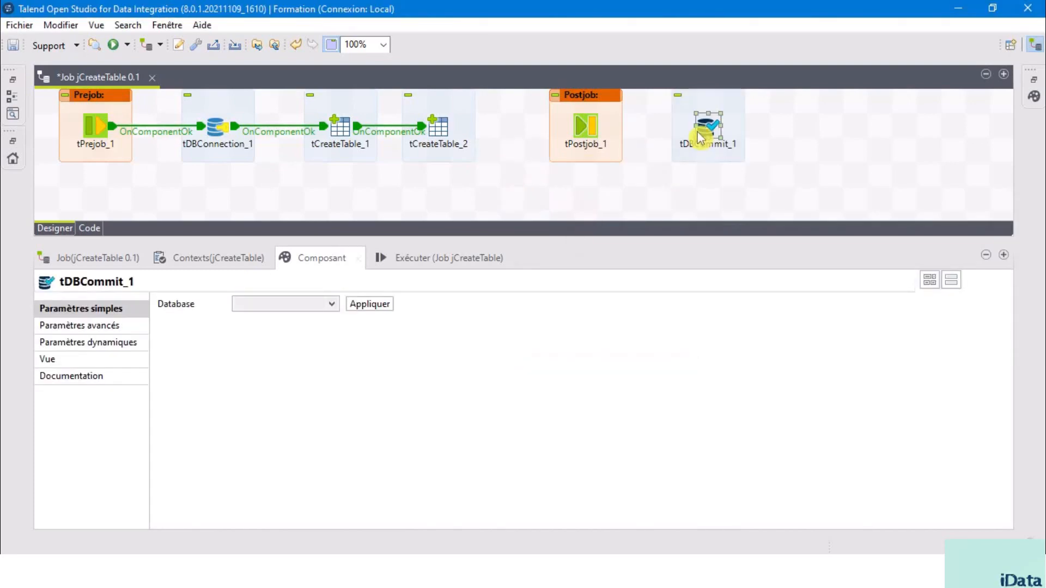
- Set the database of tDBCommit_1 to PostgreSQL and make it use the tDBConnection_1 connection
left_click(332, 305)
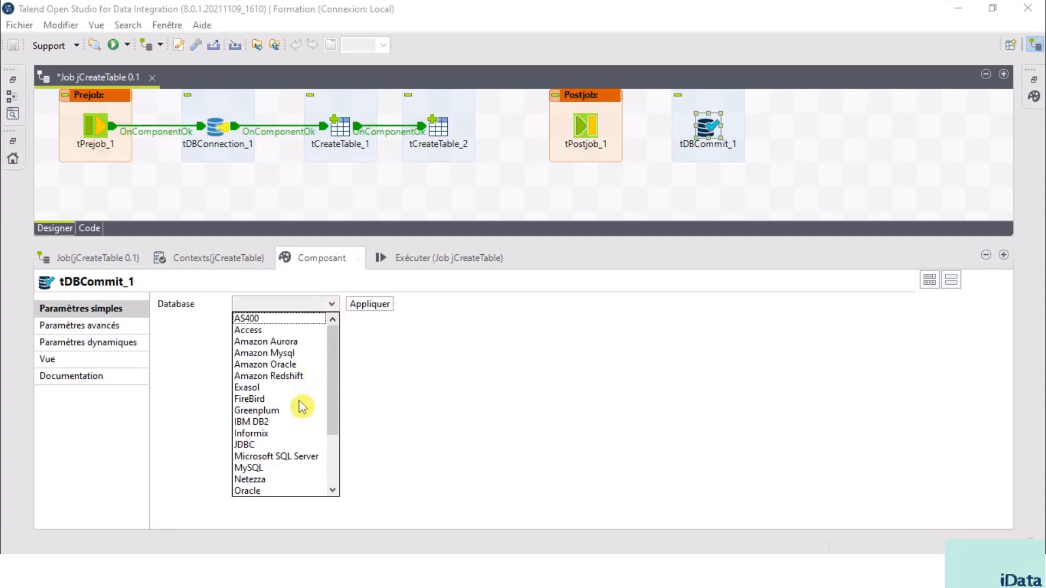
left_click_drag(336, 406, 338, 427)
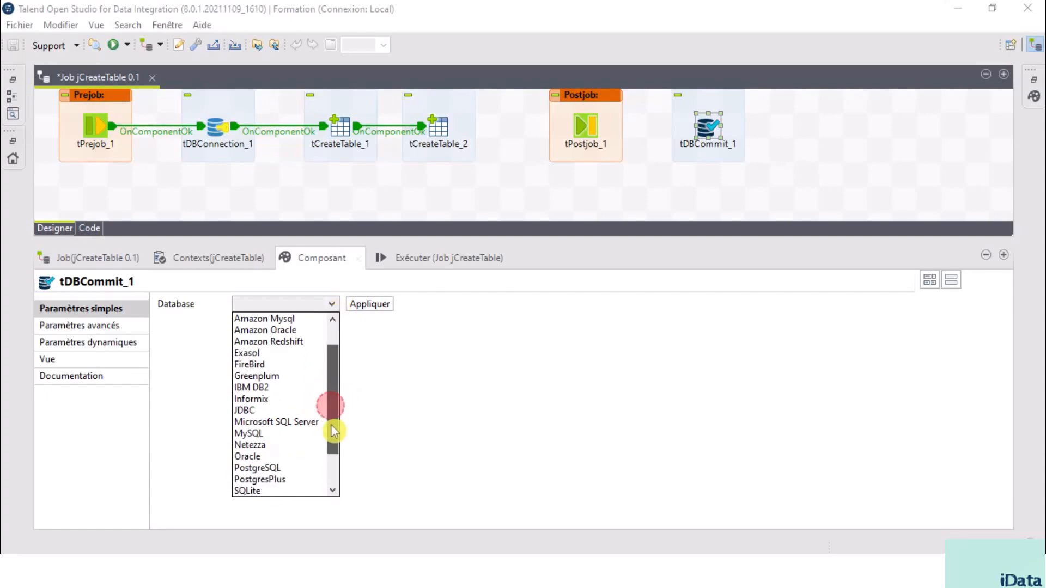
left_click(281, 467)
left_click(366, 305)
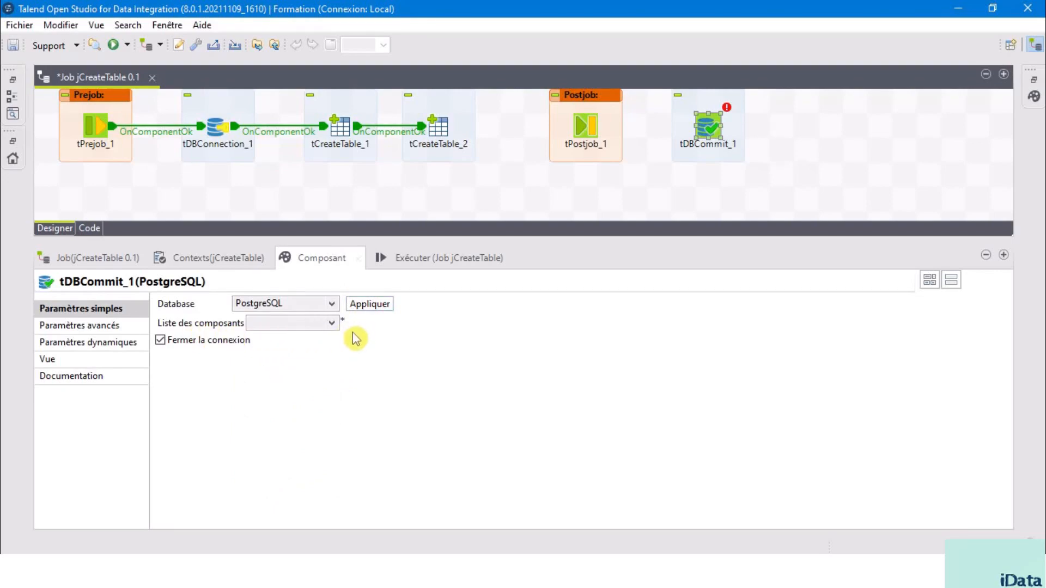
left_click(331, 323)
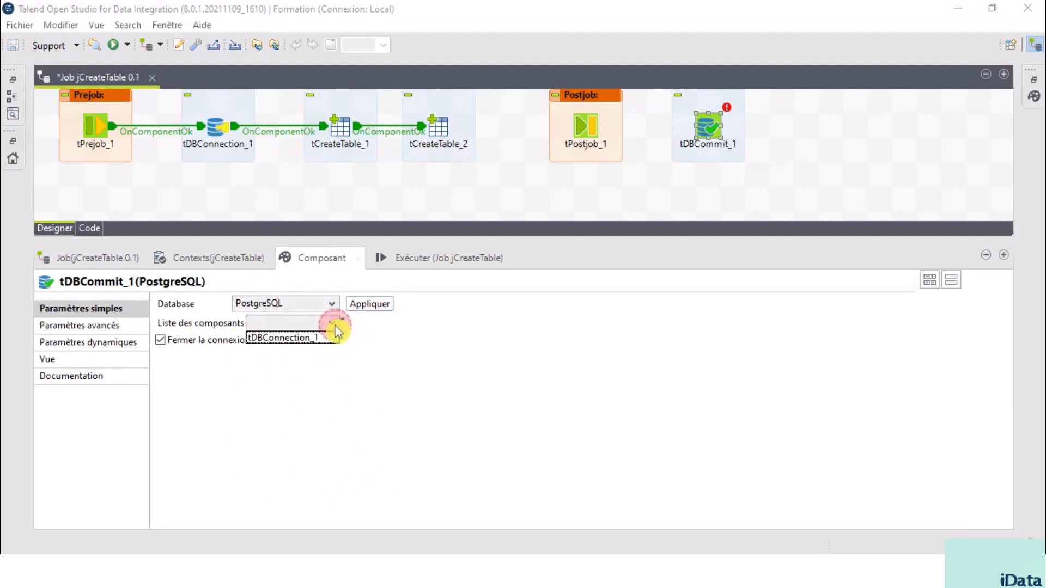
left_click(304, 338)
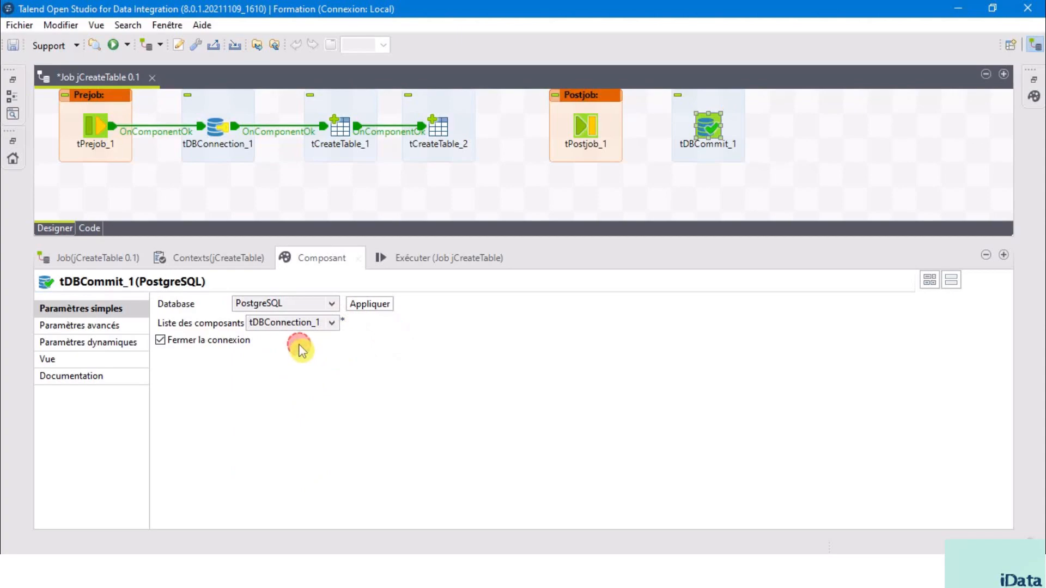
- Link tPostjob_1 to tDBCommit_1 with an On Component Ok trigger
left_click(581, 130)
right_click(577, 124)
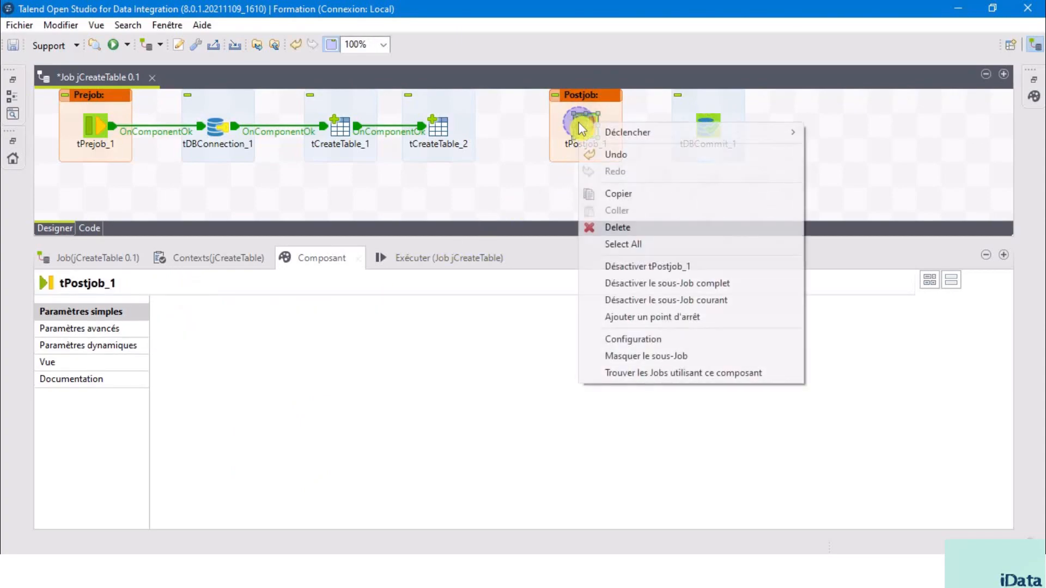
mouse_move(619, 133)
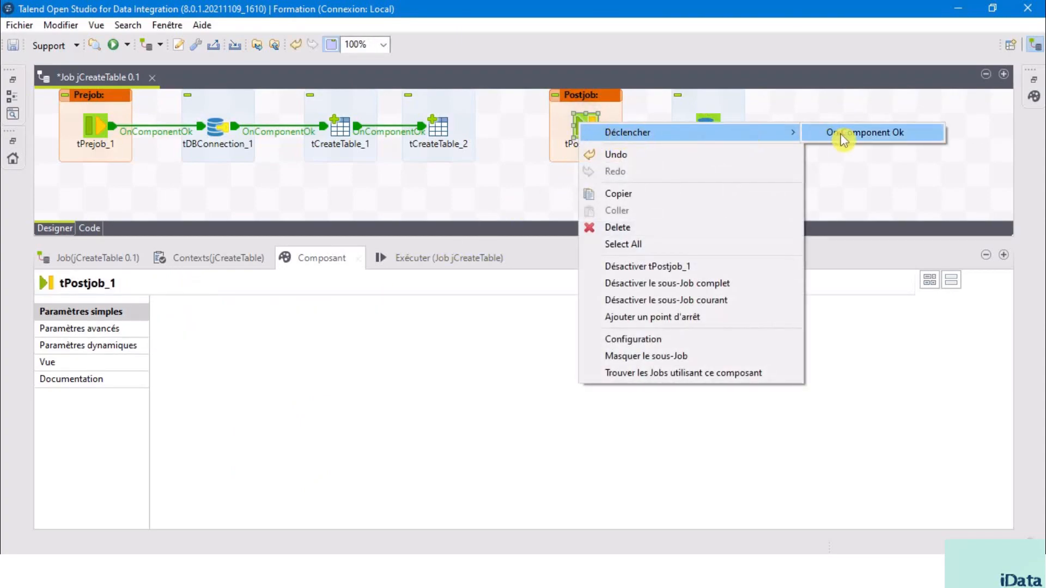
left_click(817, 131)
left_click(706, 128)
left_click(507, 192)
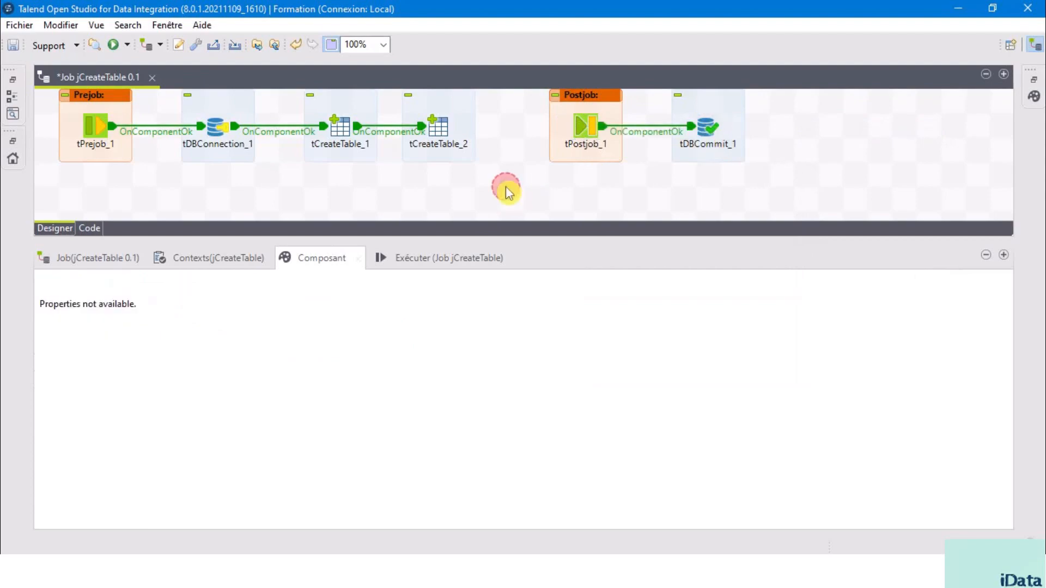
- Review the basic settings of tCreateTable_1, tCreateTable_2 and tDBConnection_1, including the connection's schema field
left_click(343, 128)
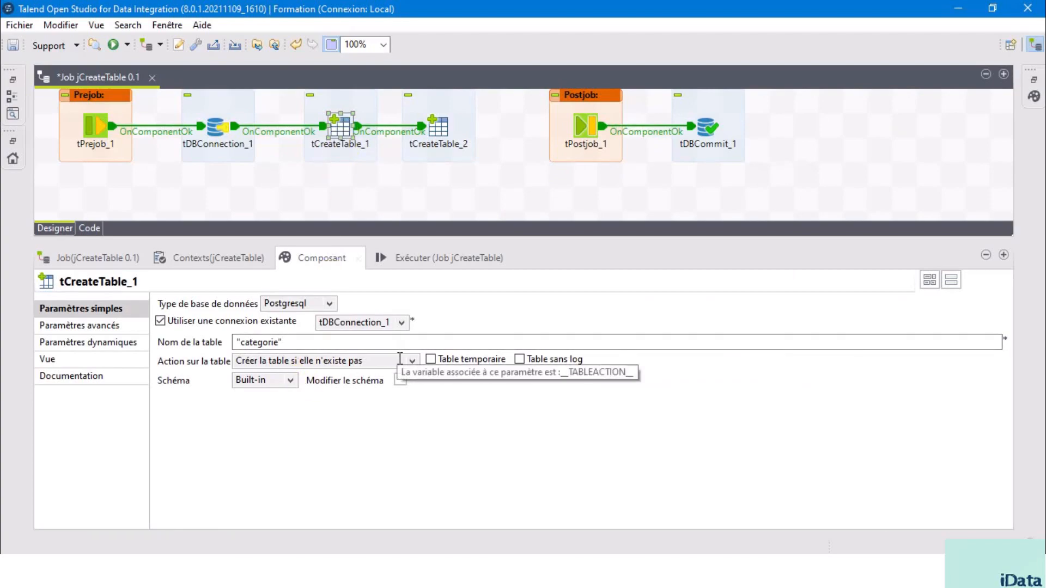
left_click(438, 133)
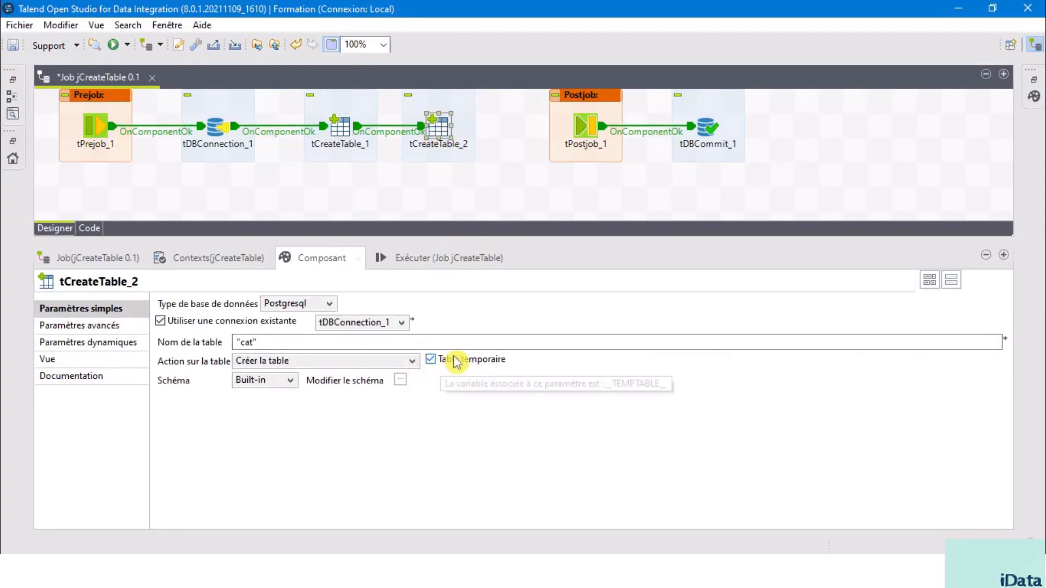
left_click(449, 182)
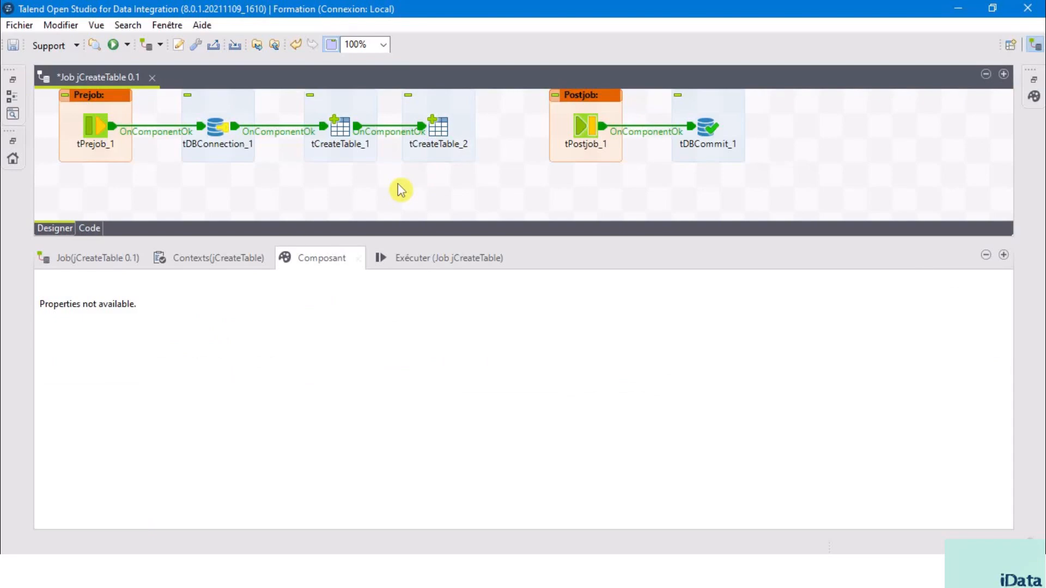
left_click(216, 129)
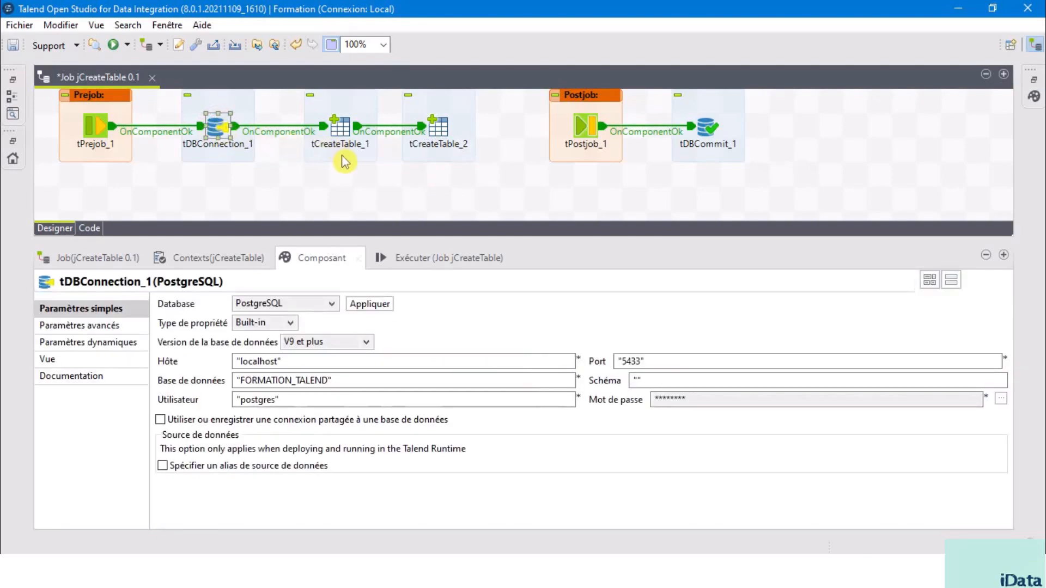
left_click(639, 380)
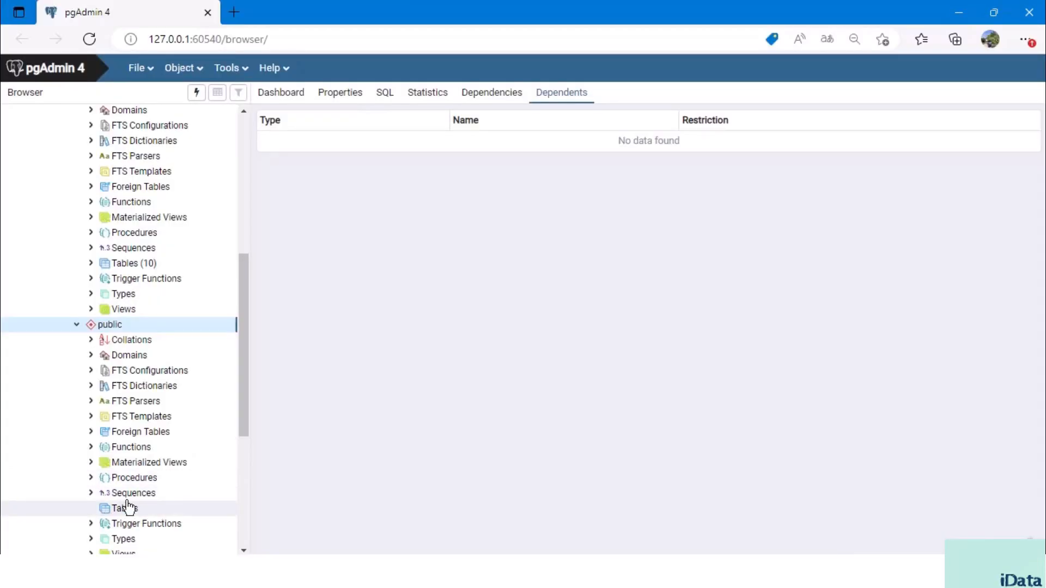
- Switch to pgAdmin, refresh the Tables node of the public schema and check it for existing tables
left_click(126, 509)
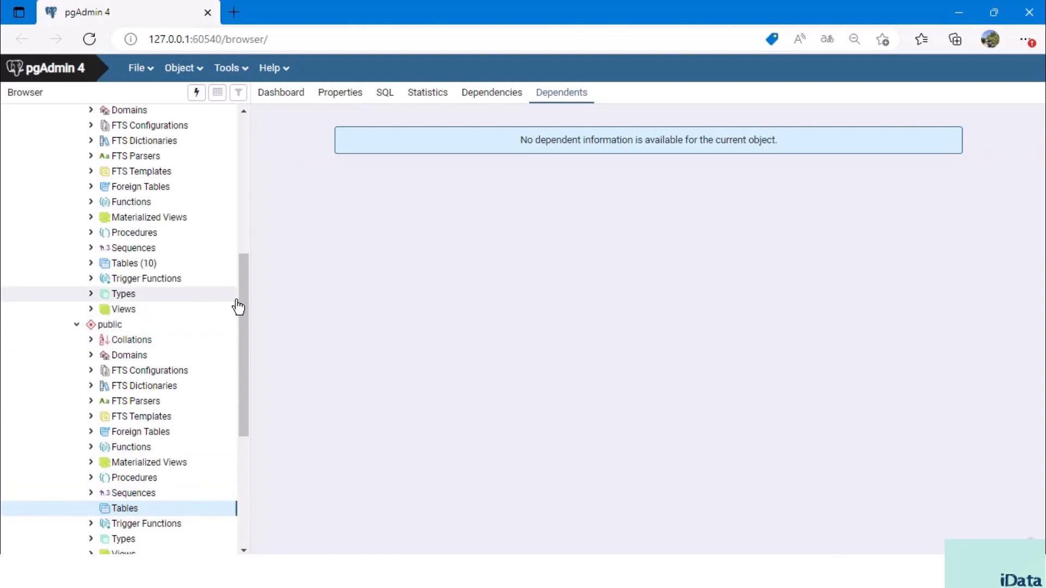
left_click(119, 511)
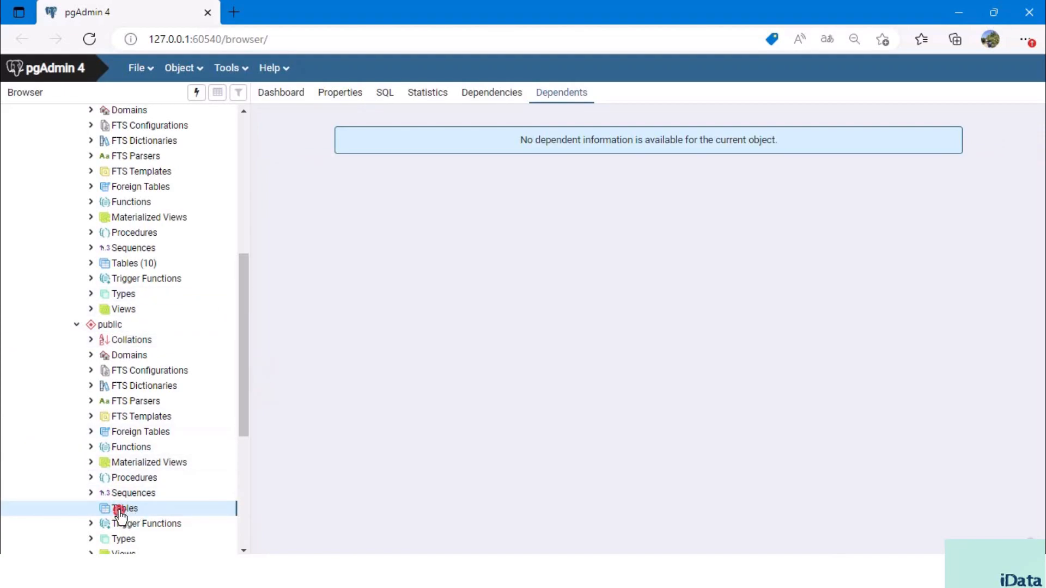
right_click(128, 511)
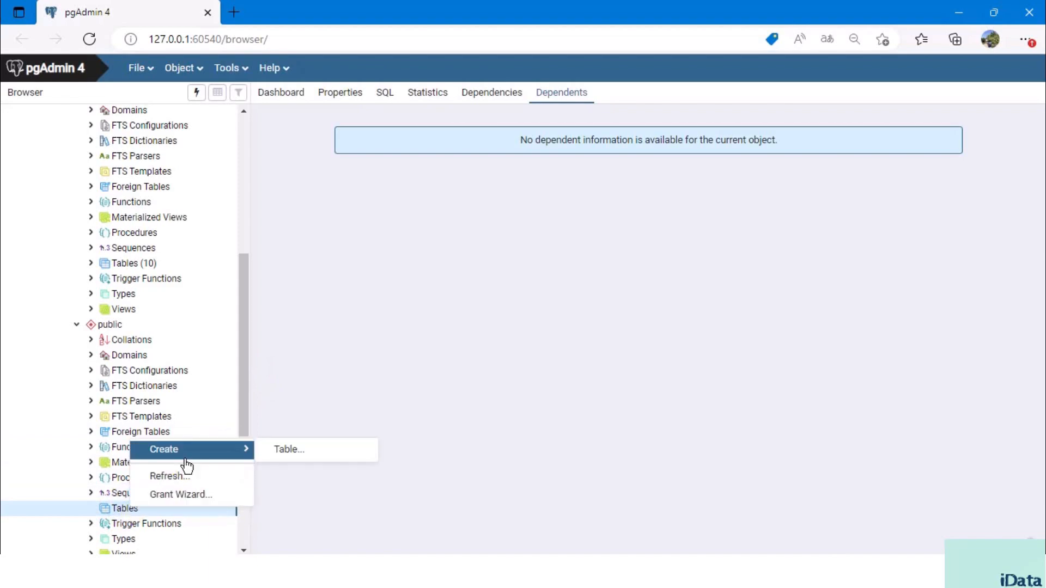
left_click(182, 477)
left_click(90, 509)
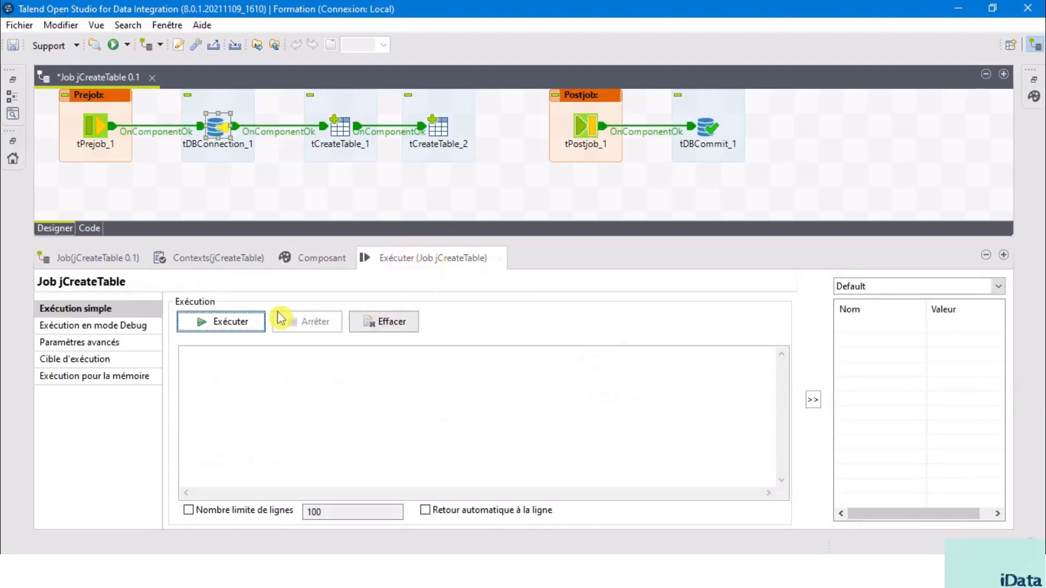
- Back in Talend, run the jCreateTable job and review the settings of tCreateTable_1 and tCreateTable_2
left_click(228, 321)
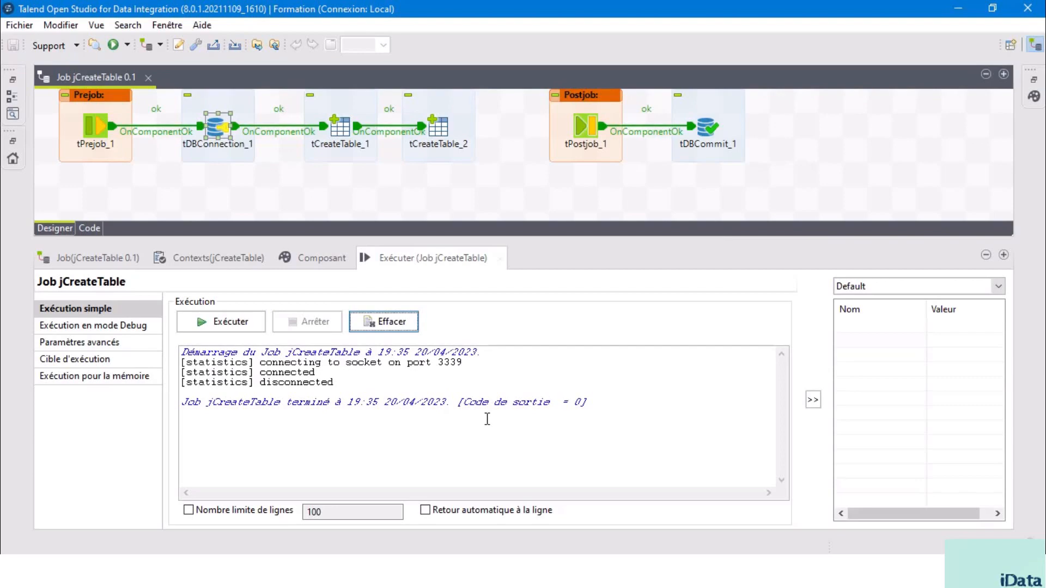
left_click(340, 126)
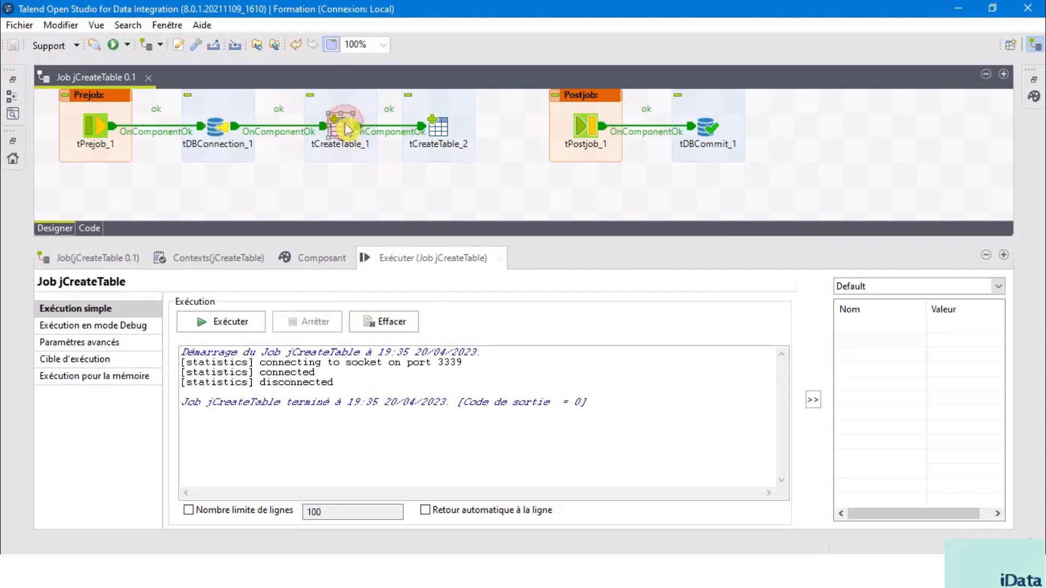
left_click(331, 258)
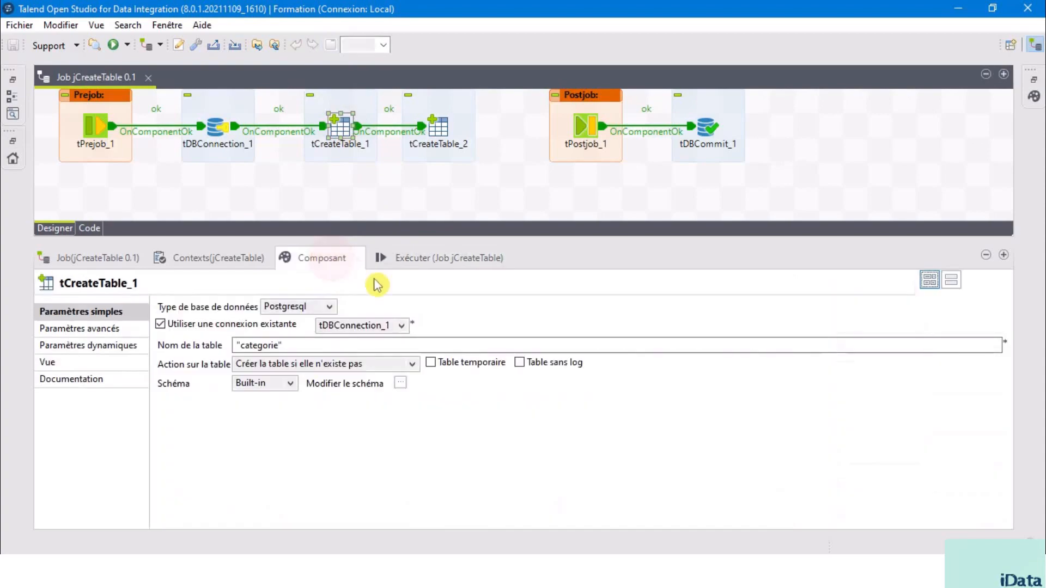
left_click(439, 127)
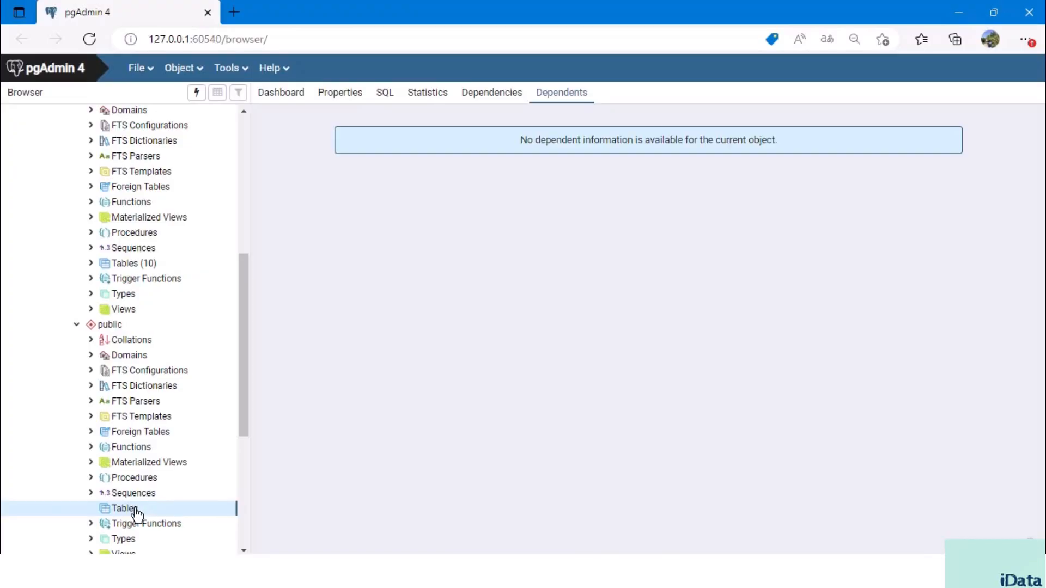
- In pgAdmin, refresh and expand the public schema's Tables node to check which tables the job created
right_click(135, 513)
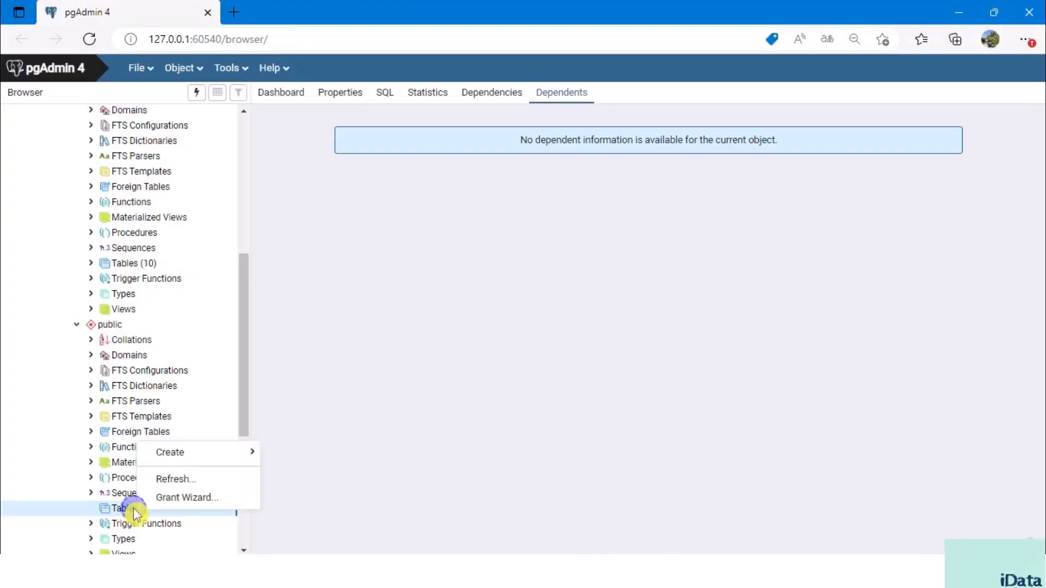
left_click(191, 484)
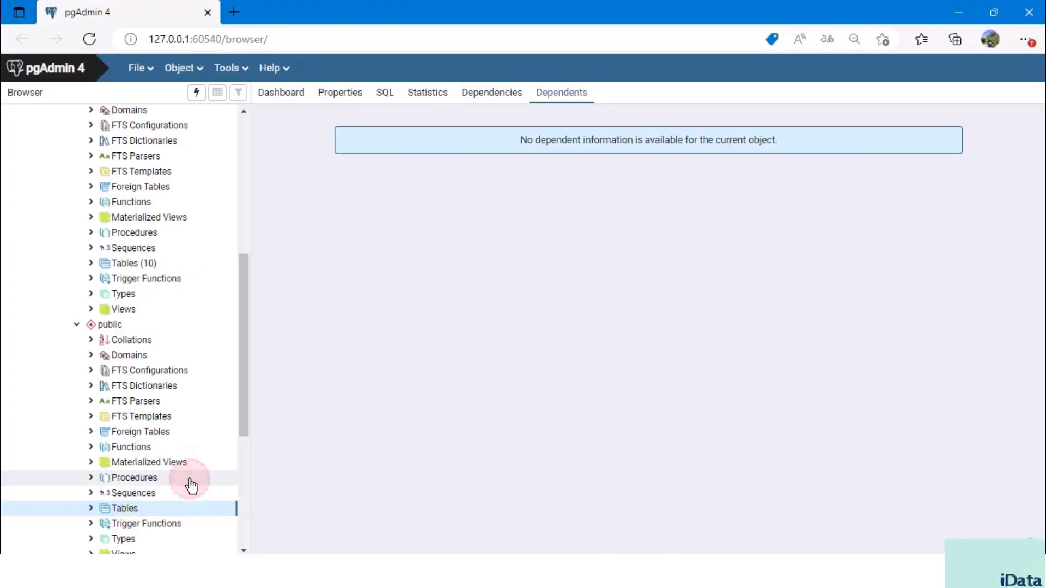
left_click(91, 508)
left_click(143, 523)
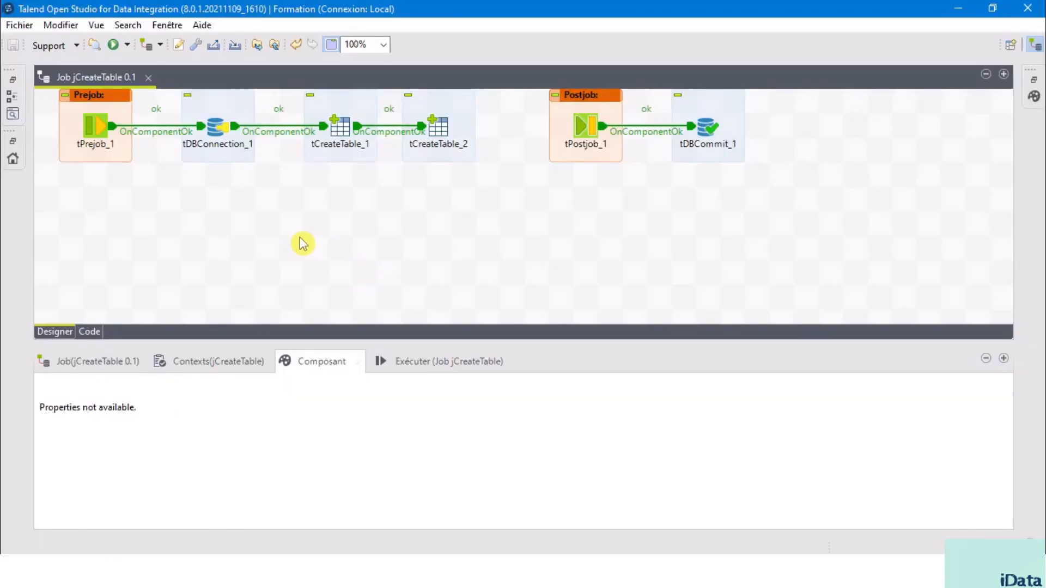
- Return to Talend, add a tFileInputDelimited component and place it below the prejob row, near tPrejob_1
left_click(299, 240)
left_click(439, 127)
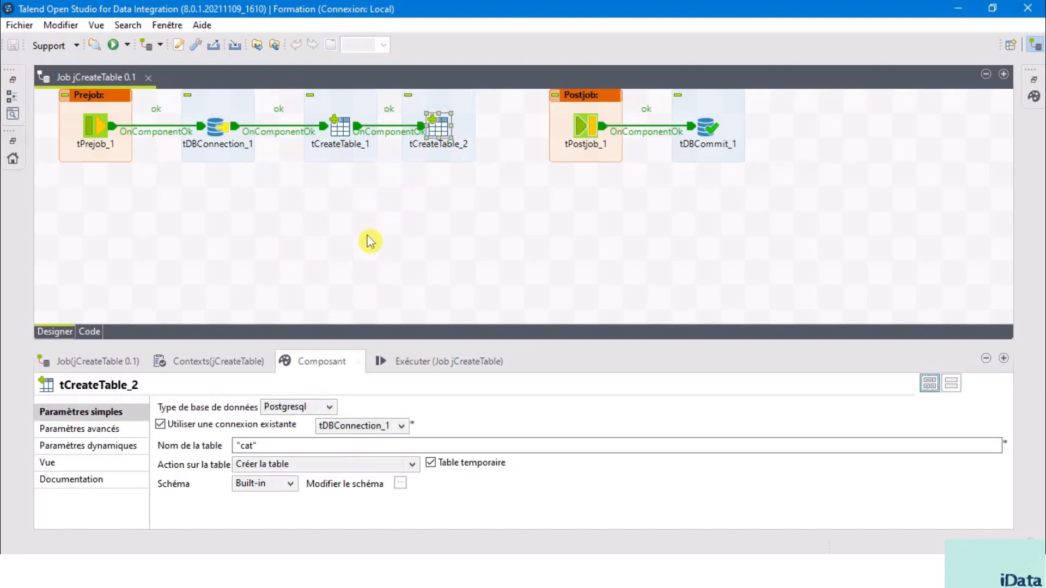
left_click(193, 234)
type("tfil")
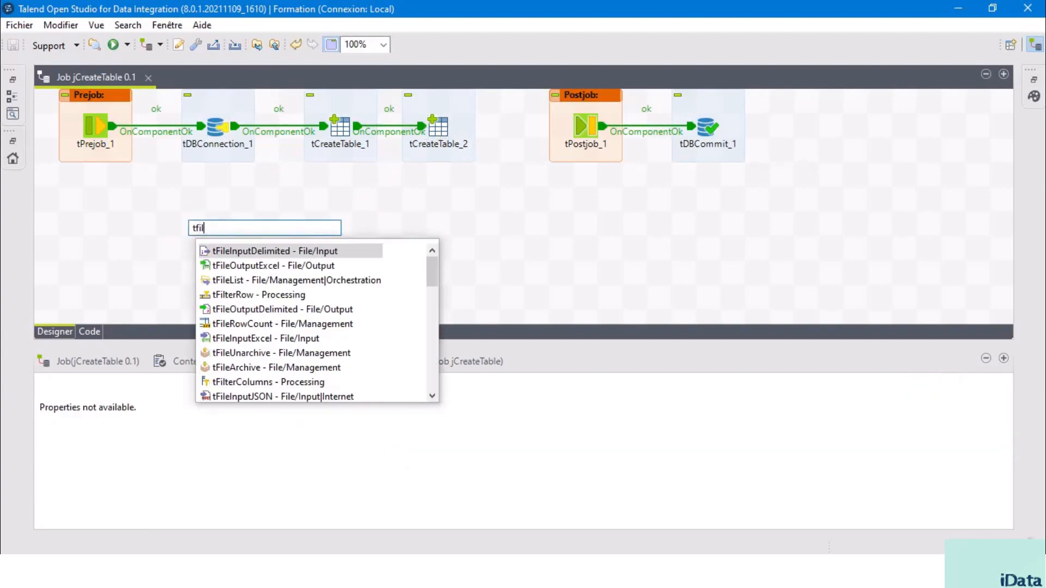
left_click(252, 252)
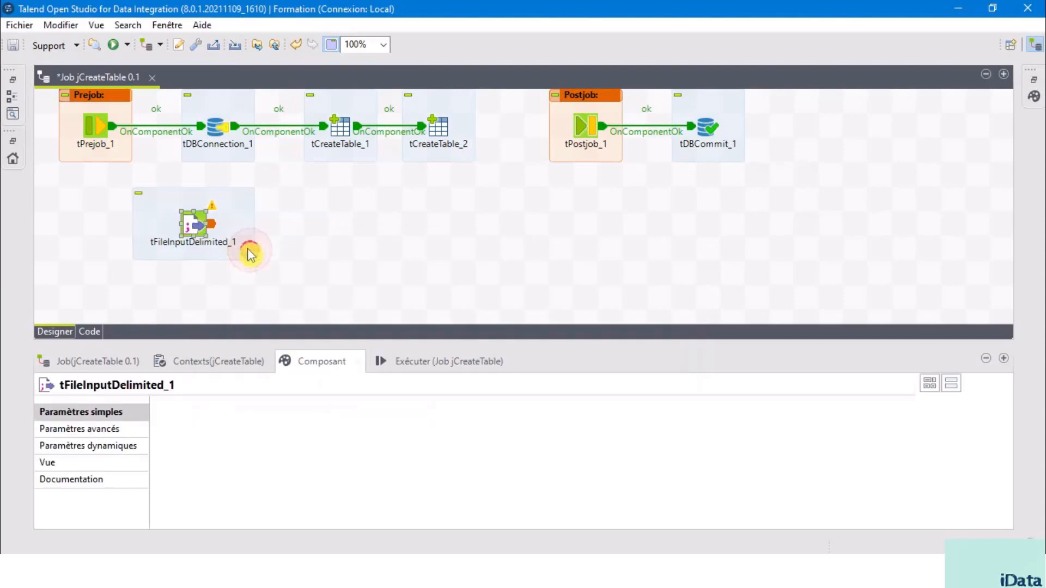
left_click(187, 227)
left_click(187, 227)
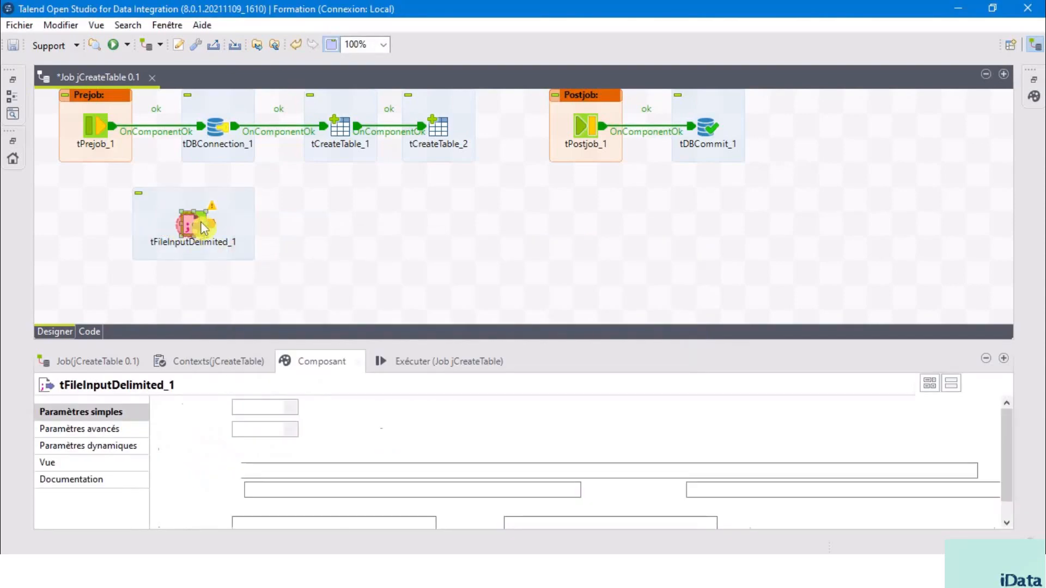
left_click_drag(187, 226, 137, 226)
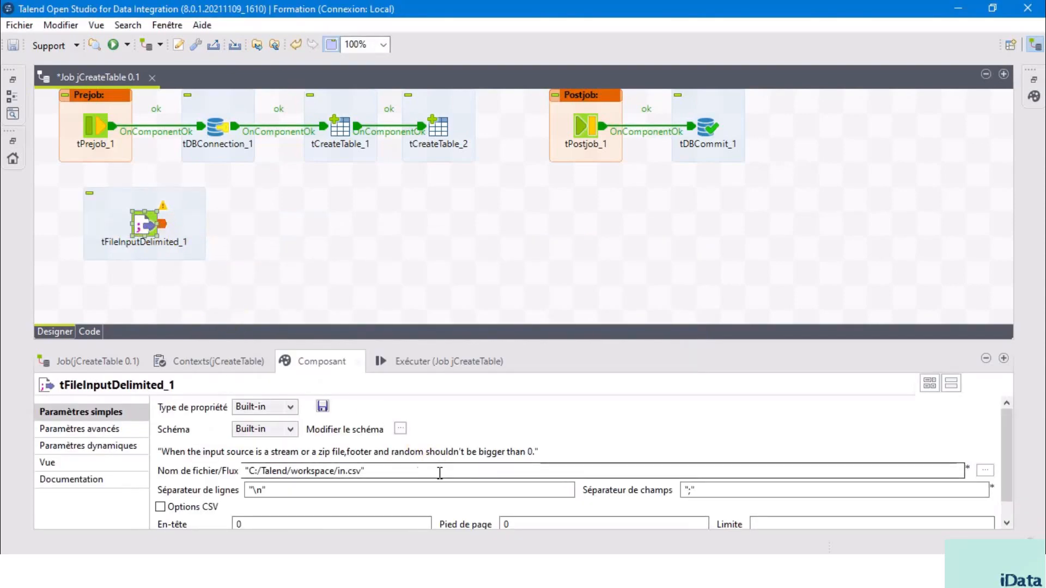
- Set the input file of tFileInputDelimited_1 to CATEGORIE.csv from the Formation Talend/Other Files folder
left_click(986, 472)
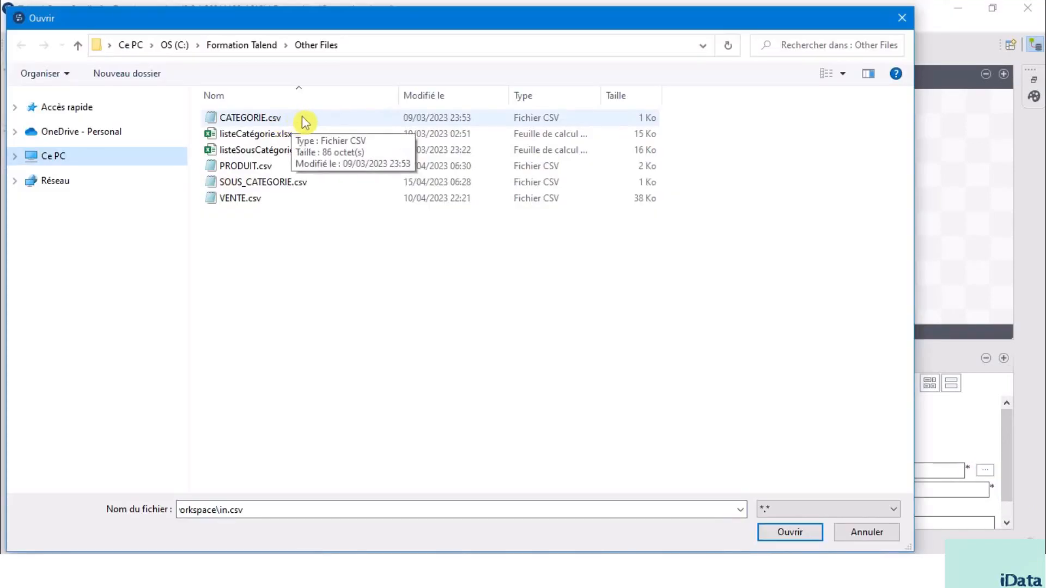
left_click(297, 121)
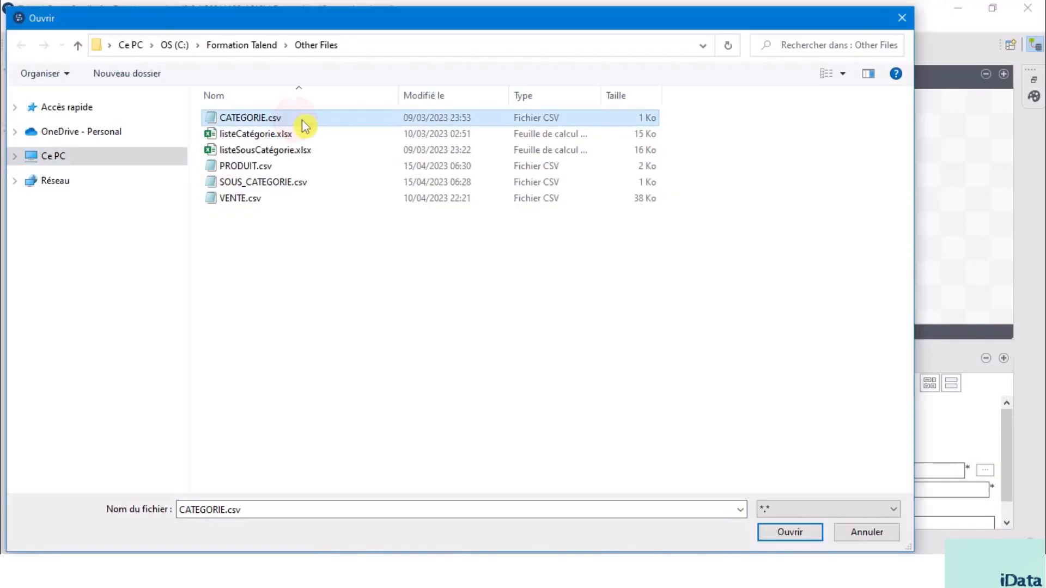
double_click(318, 121)
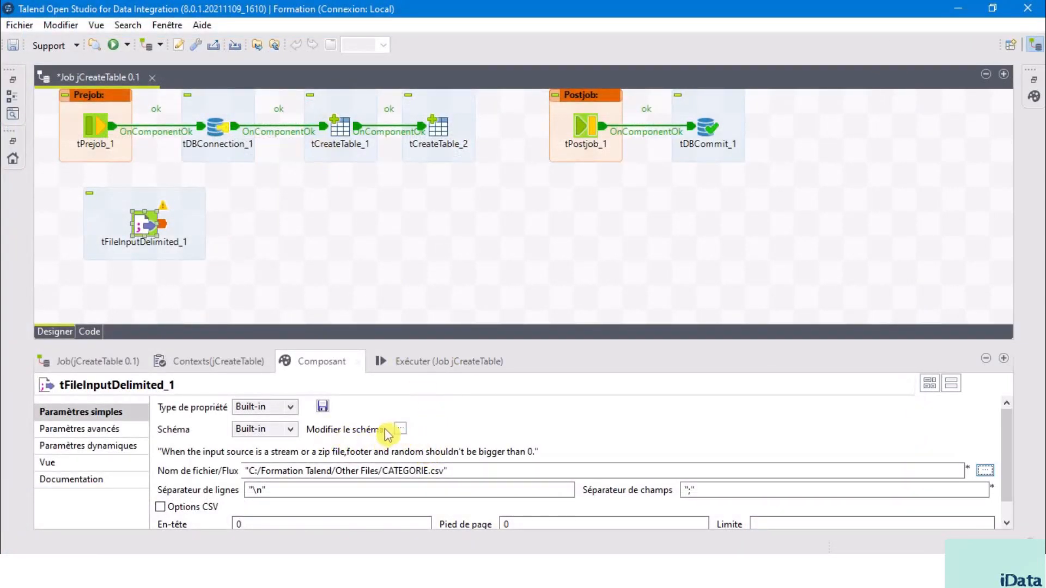
- Add two columns to the schema of tFileInputDelimited_1 and name the first one cd_categorie
left_click(401, 430)
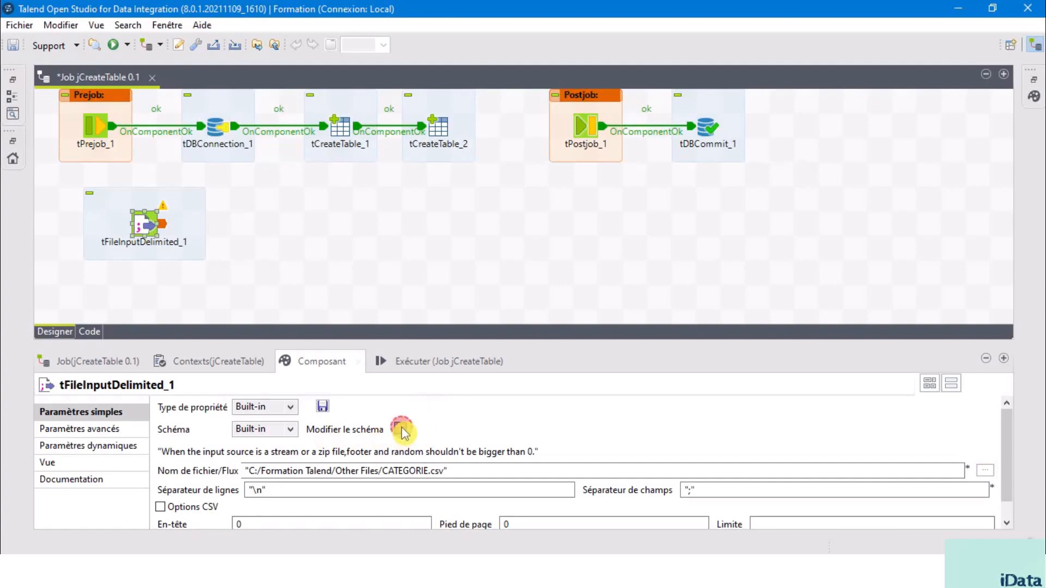
left_click(85, 308)
left_click(84, 308)
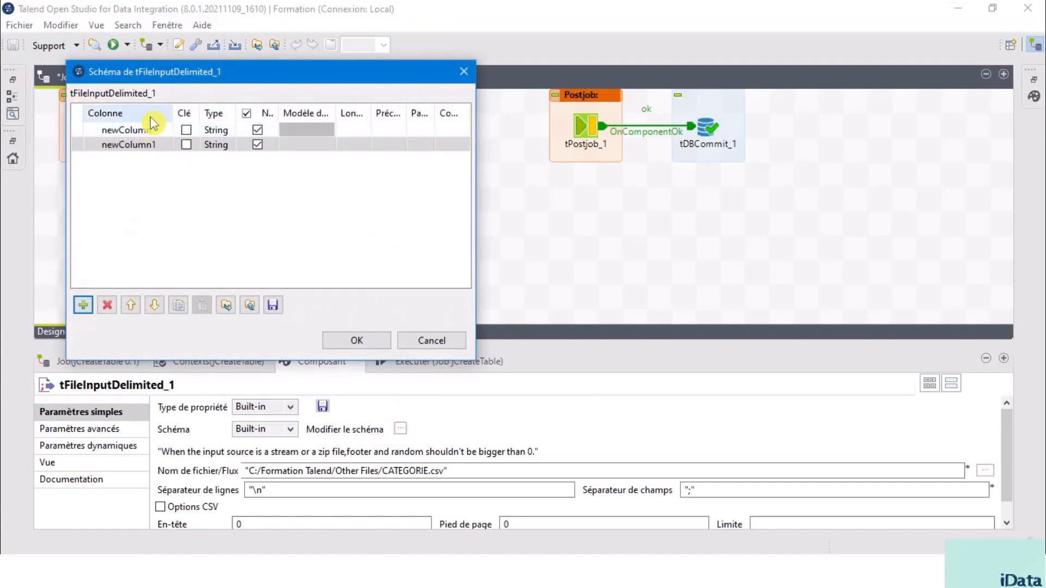
left_click(148, 130)
type("cd")
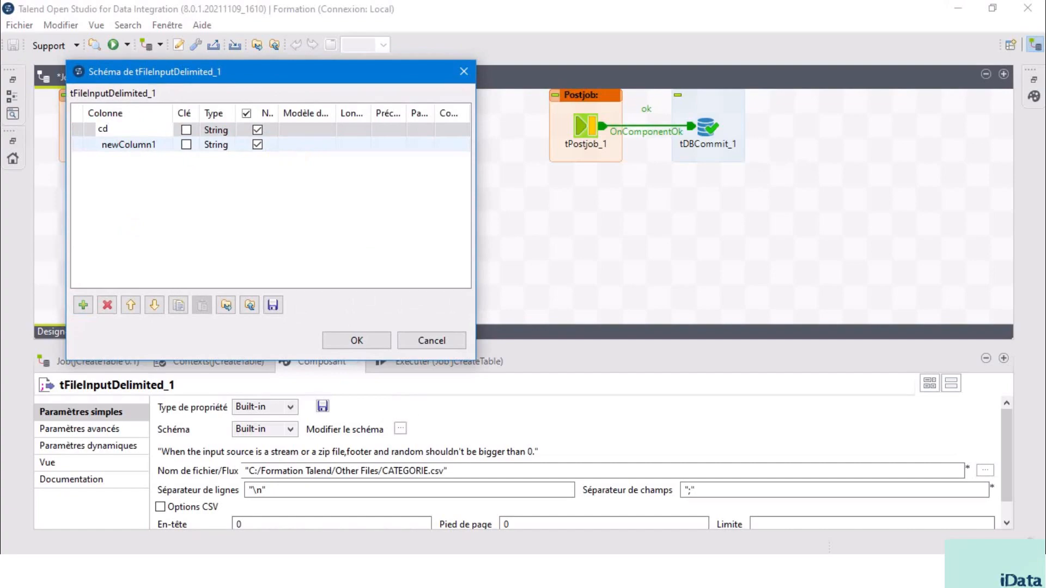
type("_categorie")
- Name the second schema column lb_categorie and accept the schema of tFileInputDelimited_1
left_click(129, 145)
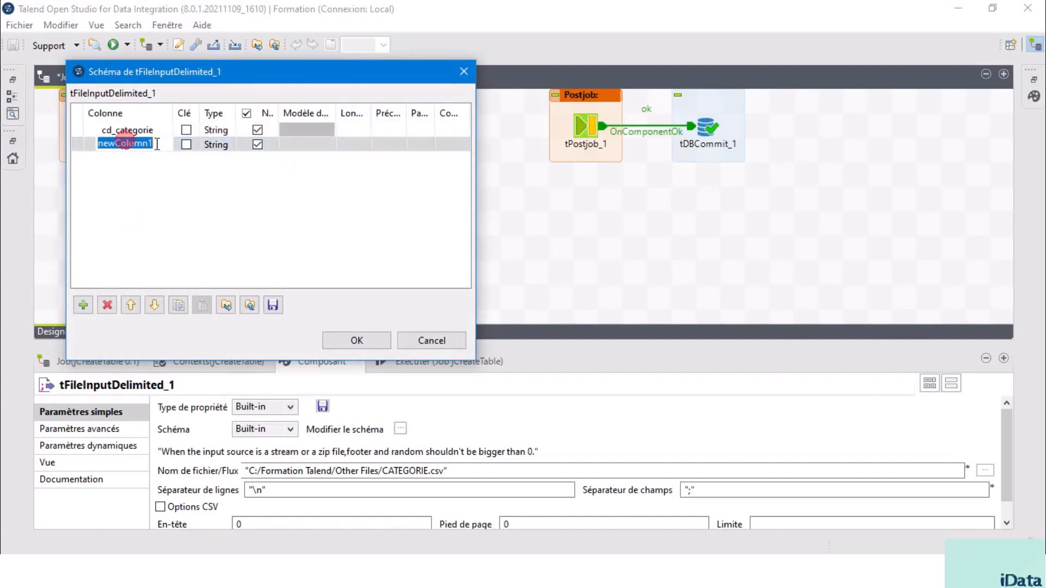
key("BackSpace")
type("lb_cat")
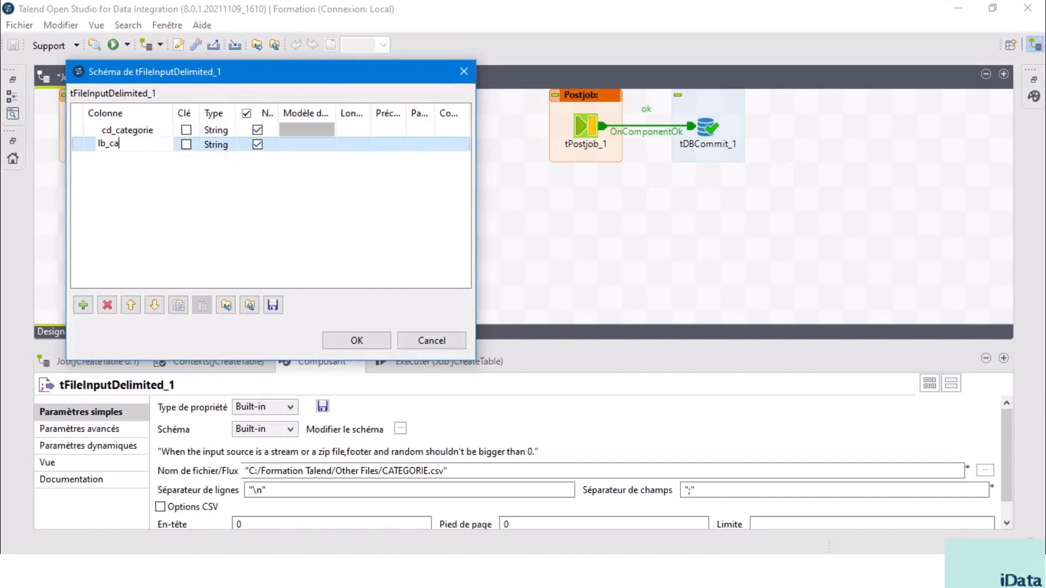
type("ego")
type("rie")
left_click(145, 192)
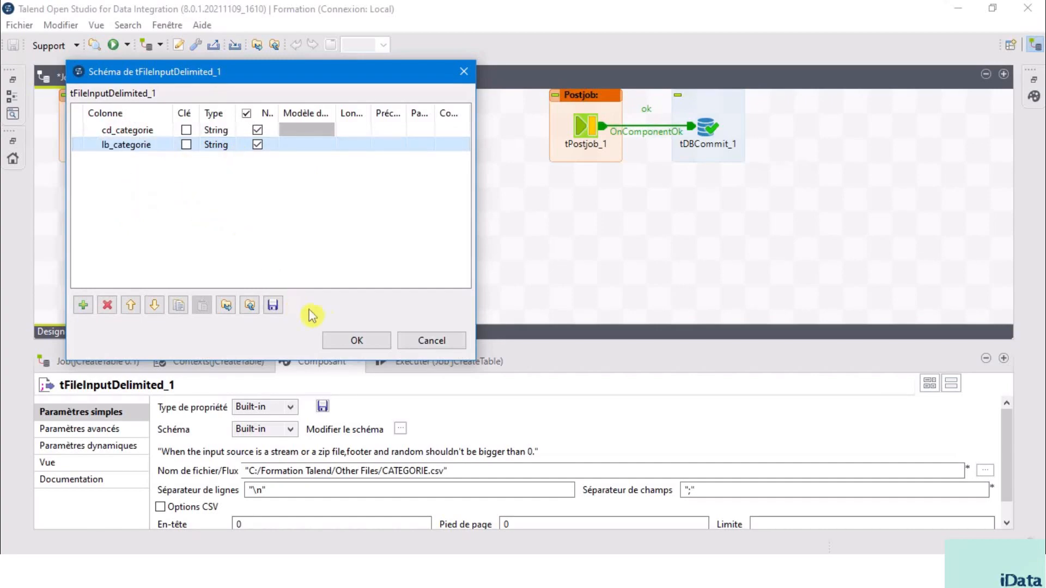
left_click(357, 340)
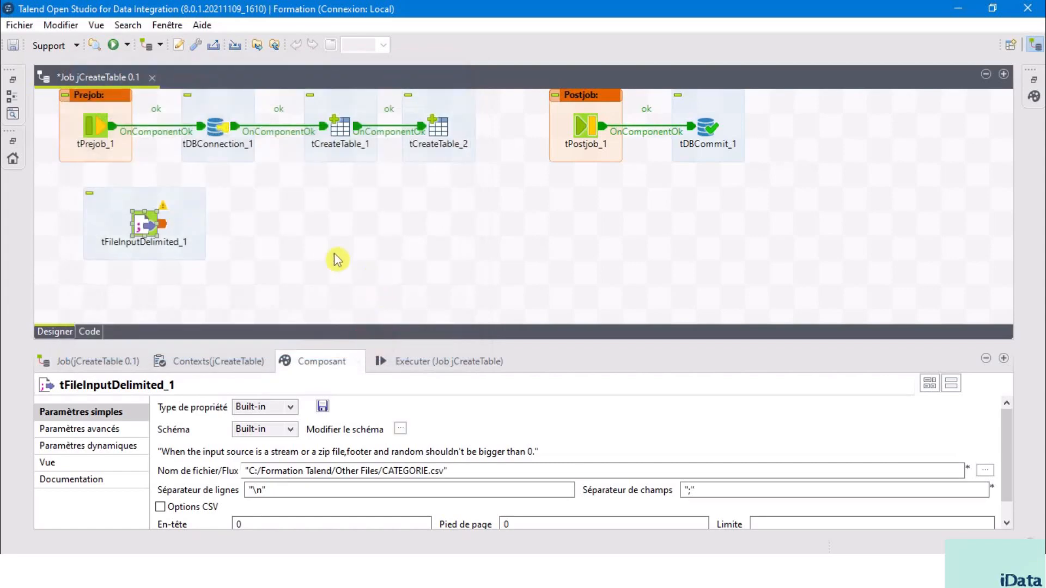
- Set the field separator of tFileInputDelimited_1 to "|" and its header row count to 1
left_click(260, 234)
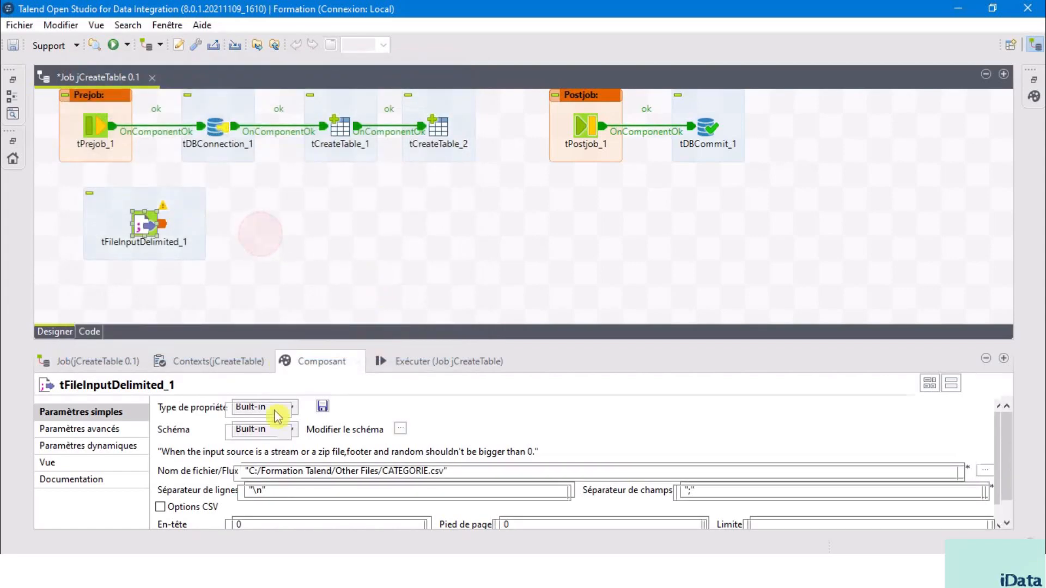
left_click(145, 232)
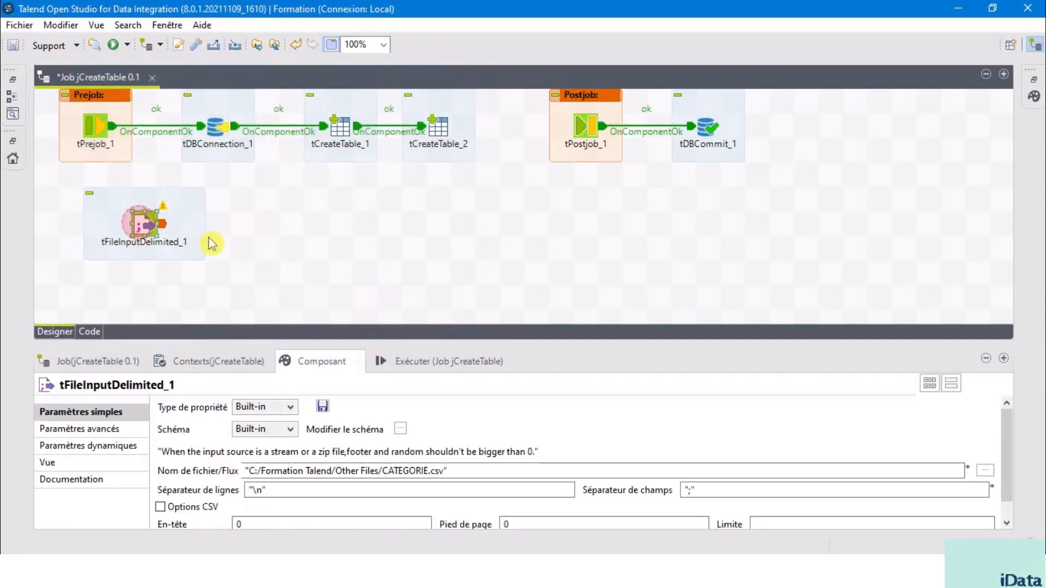
left_click(690, 490)
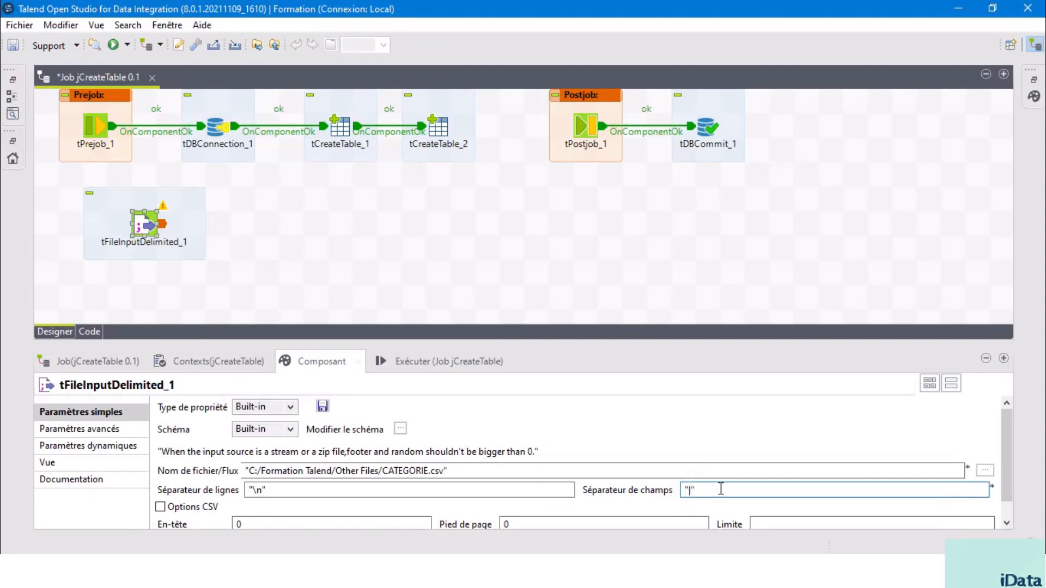
left_click(263, 523)
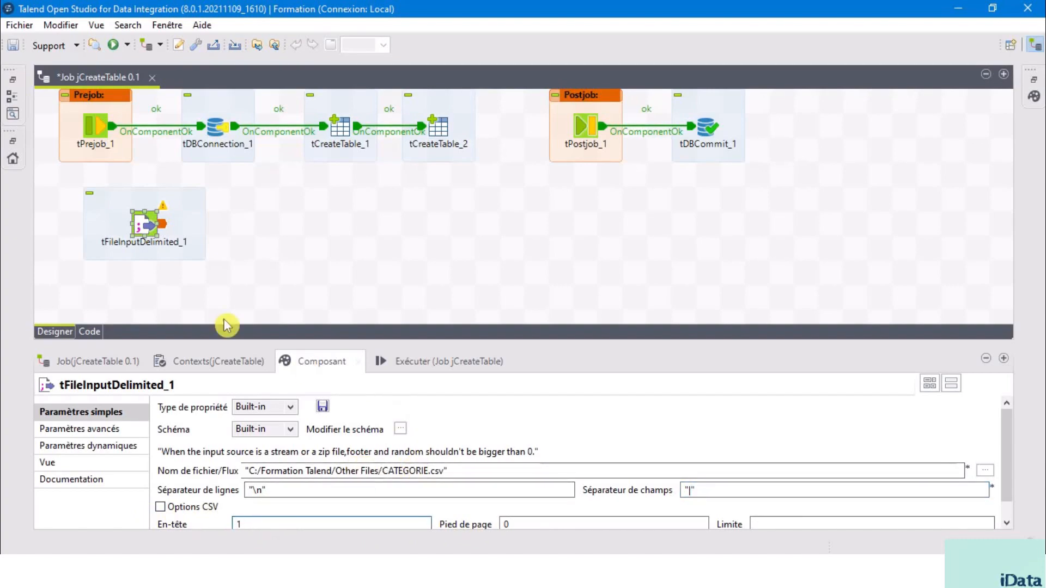
- Add a tLogRow component beside tFileInputDelimited_1
left_click(263, 240)
type("tlog")
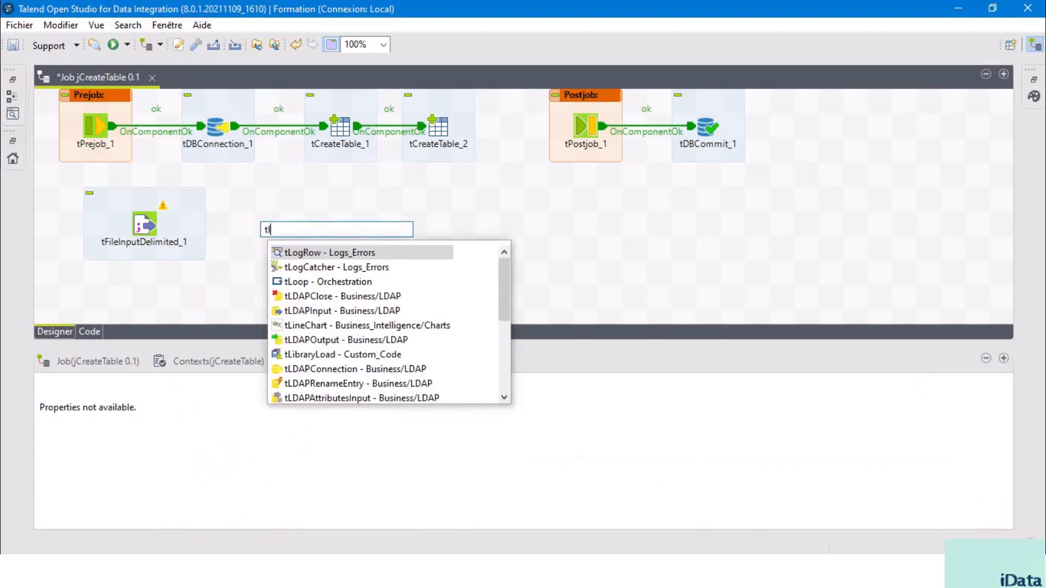
double_click(319, 252)
- Connect tFileInputDelimited_1 to tLogRow_1 with a Main row link
left_click(159, 230)
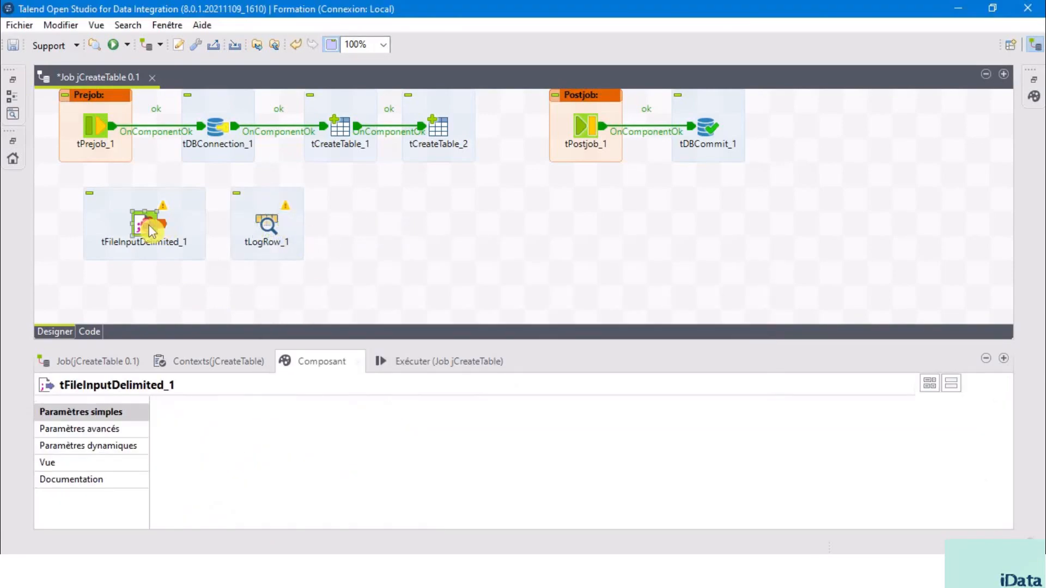
right_click(146, 223)
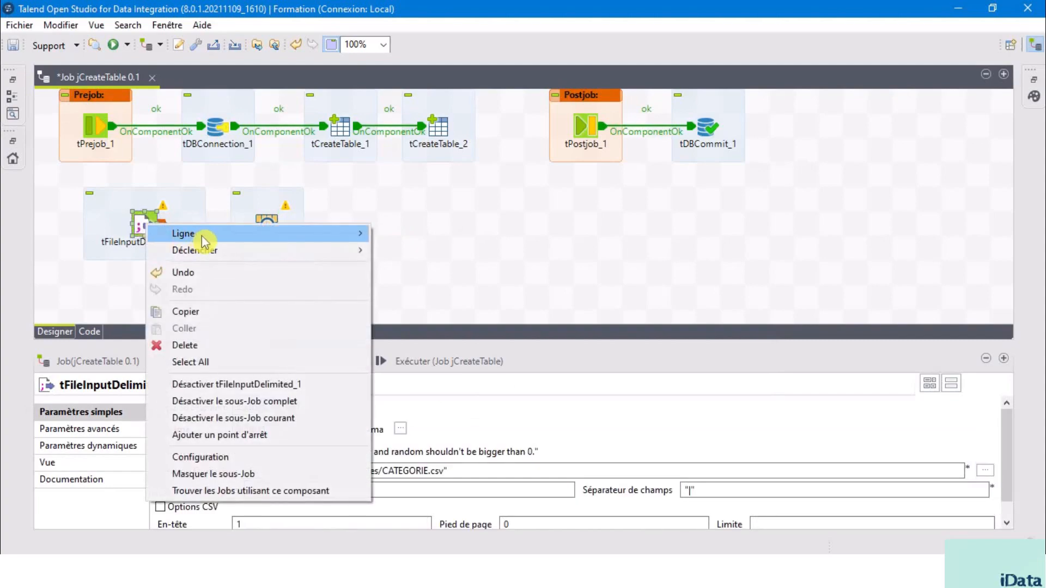
mouse_move(273, 236)
left_click(420, 236)
left_click(265, 228)
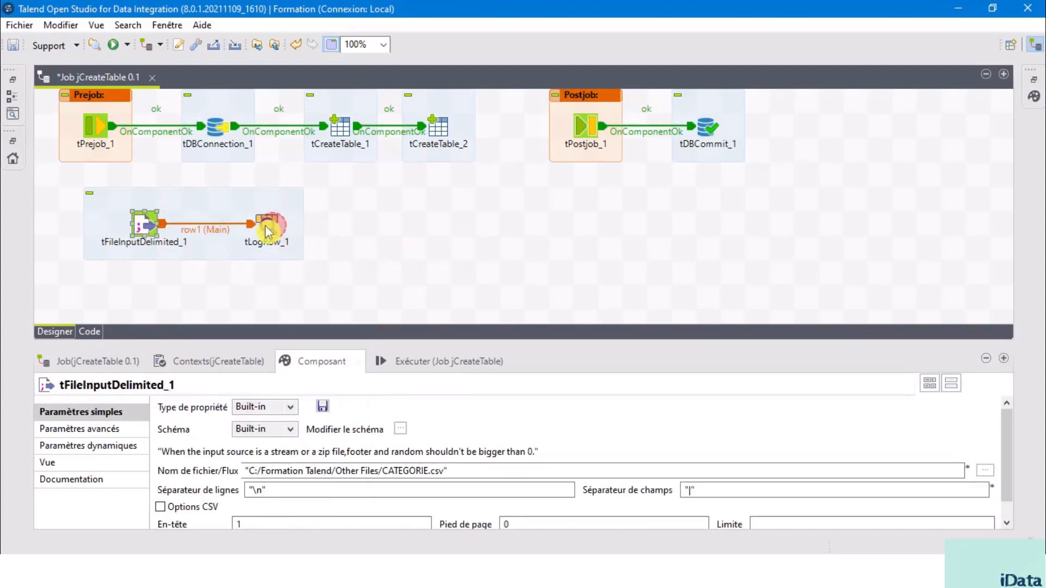
- Set the display mode of tLogRow_1 to Table and run the jCreateTable job
left_click(185, 455)
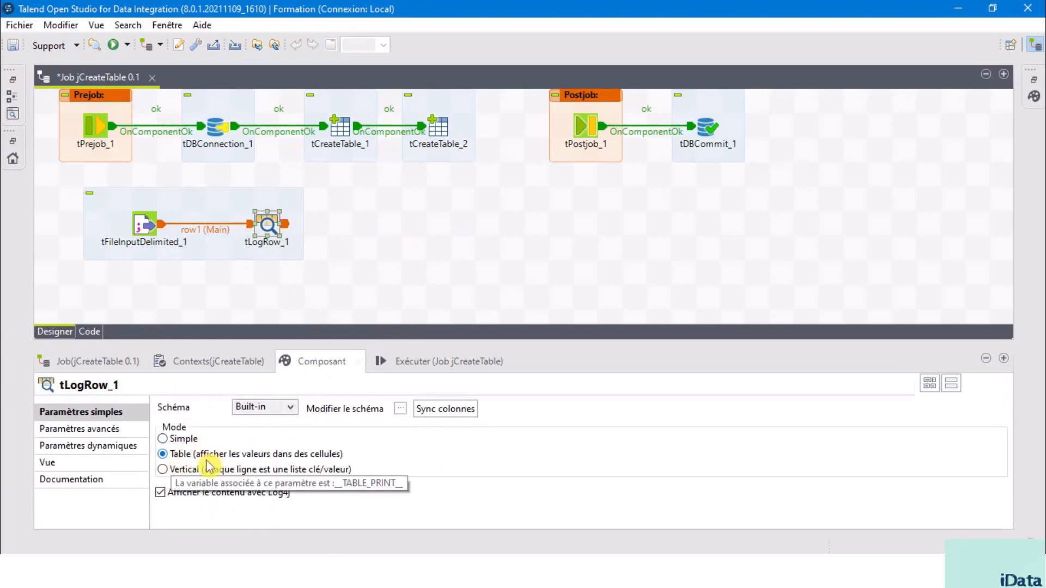
left_click(405, 363)
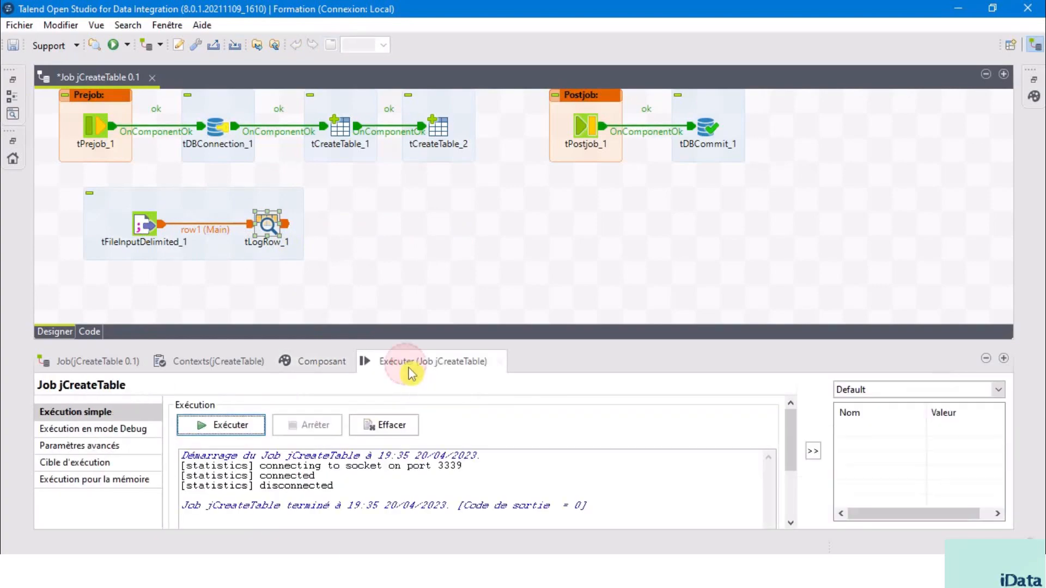
left_click(214, 424)
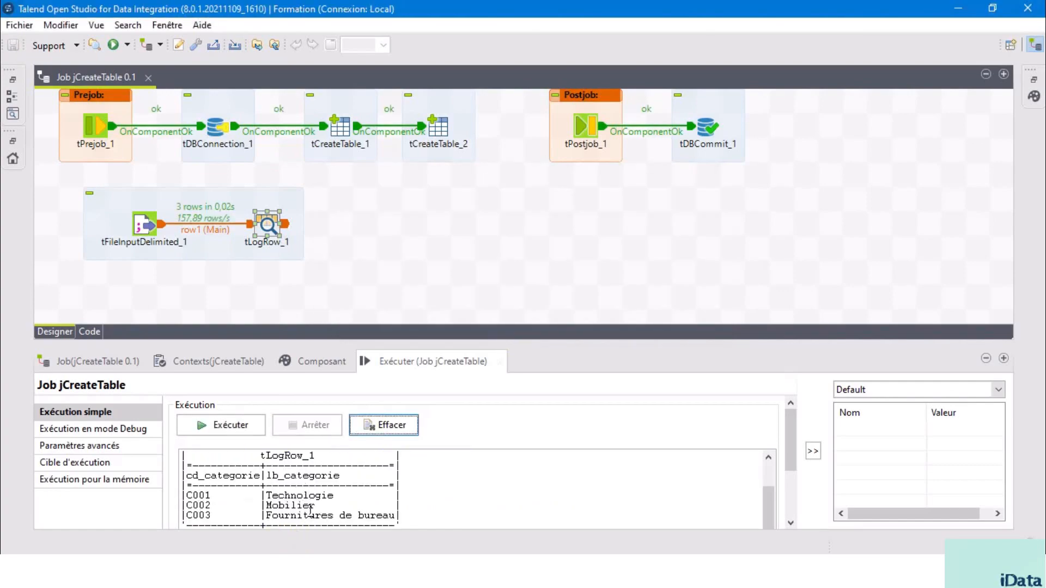
- Add a tDBOutput component to the job, beside tLogRow_1
left_click(343, 229)
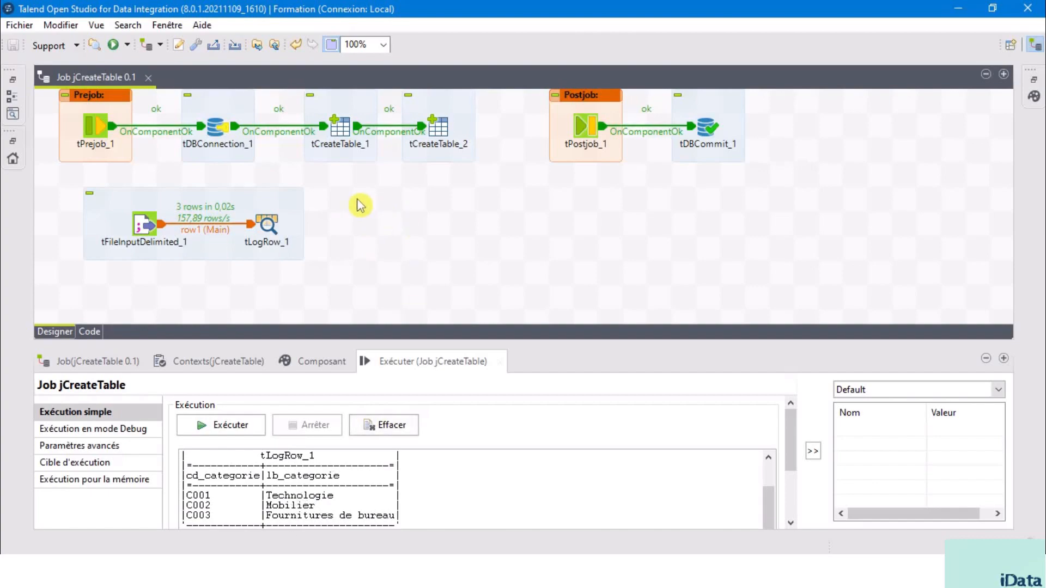
left_click(390, 218)
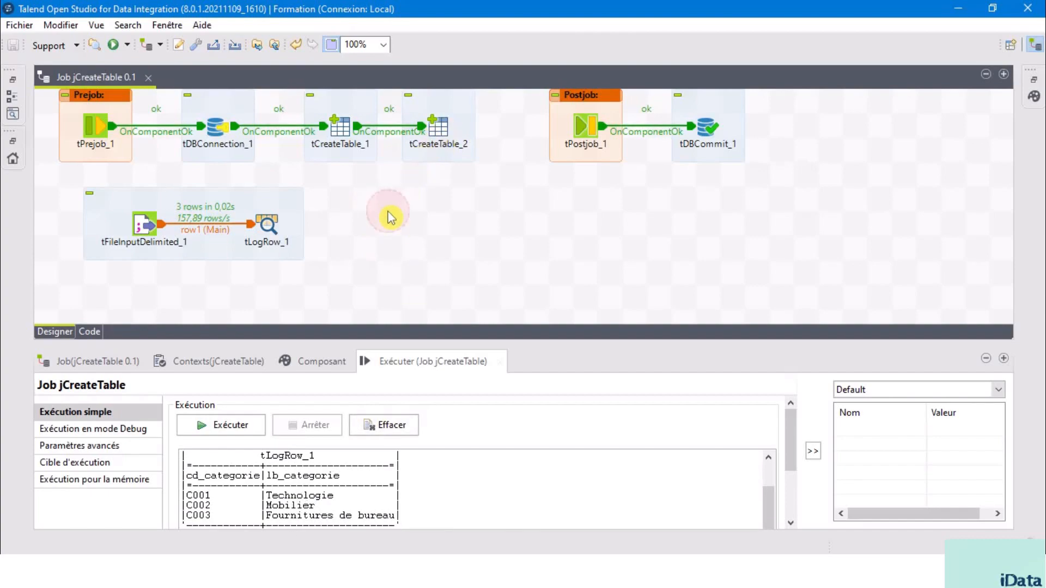
type("tdb")
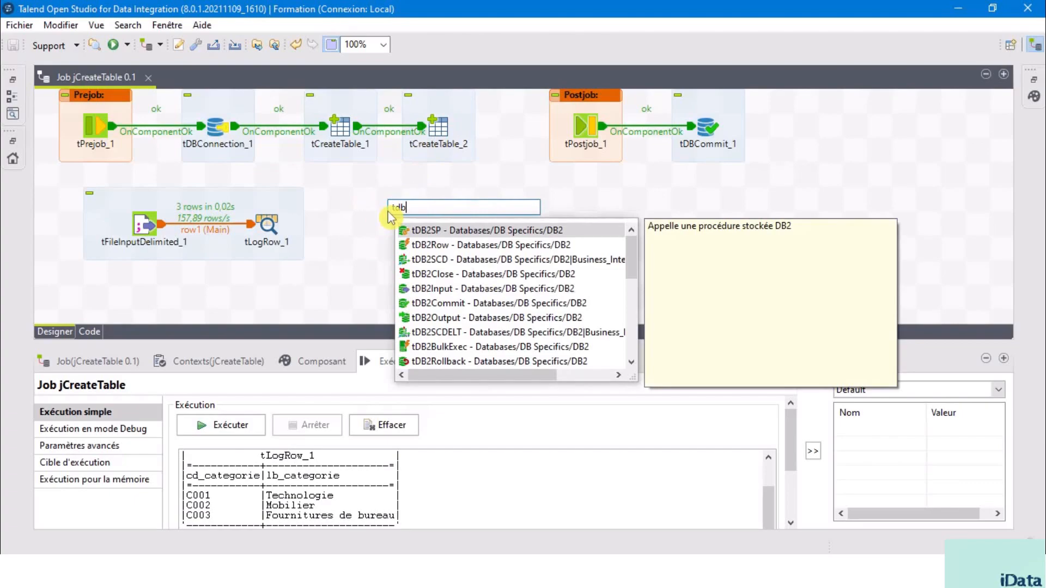
type("o")
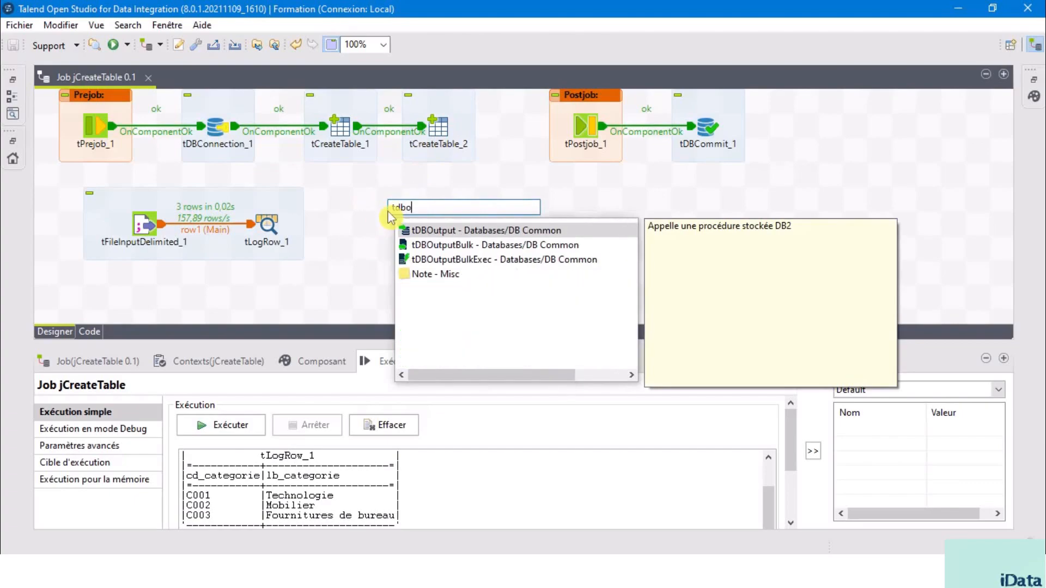
double_click(447, 231)
left_click(390, 213)
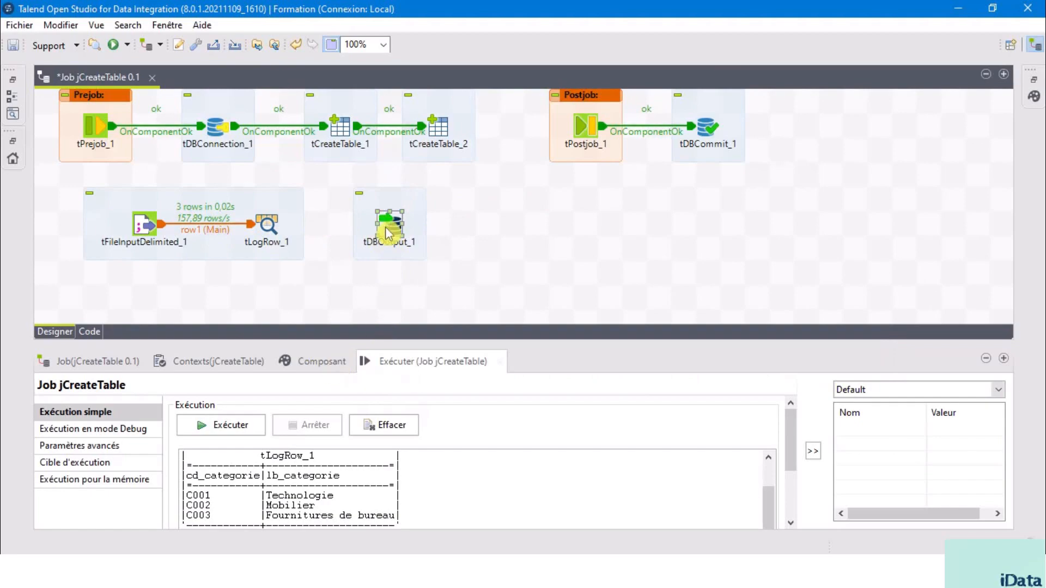
- Set the database type of tDBOutput_1 to PostgreSQL and apply it
left_click(322, 366)
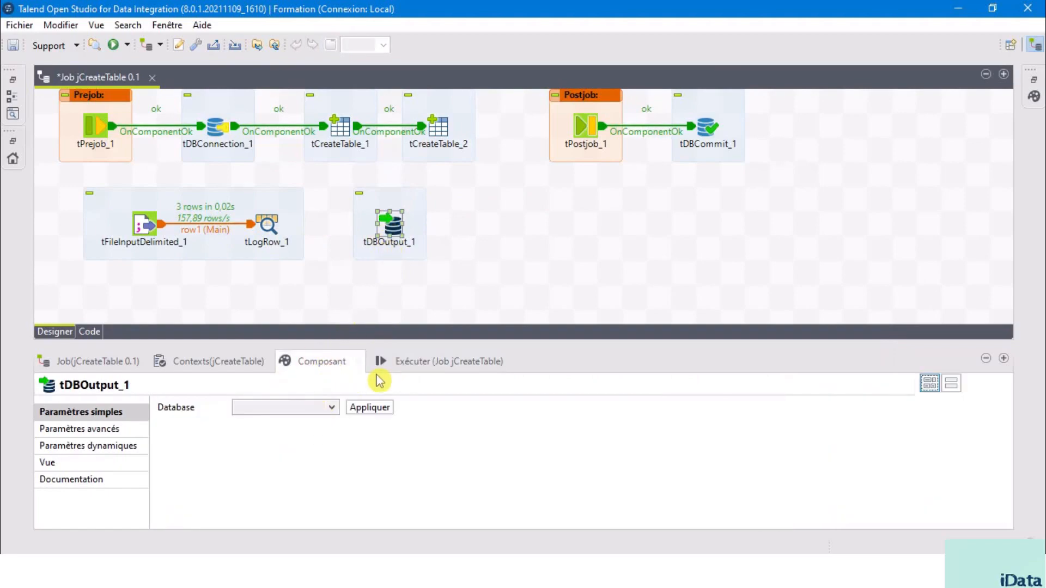
left_click(333, 409)
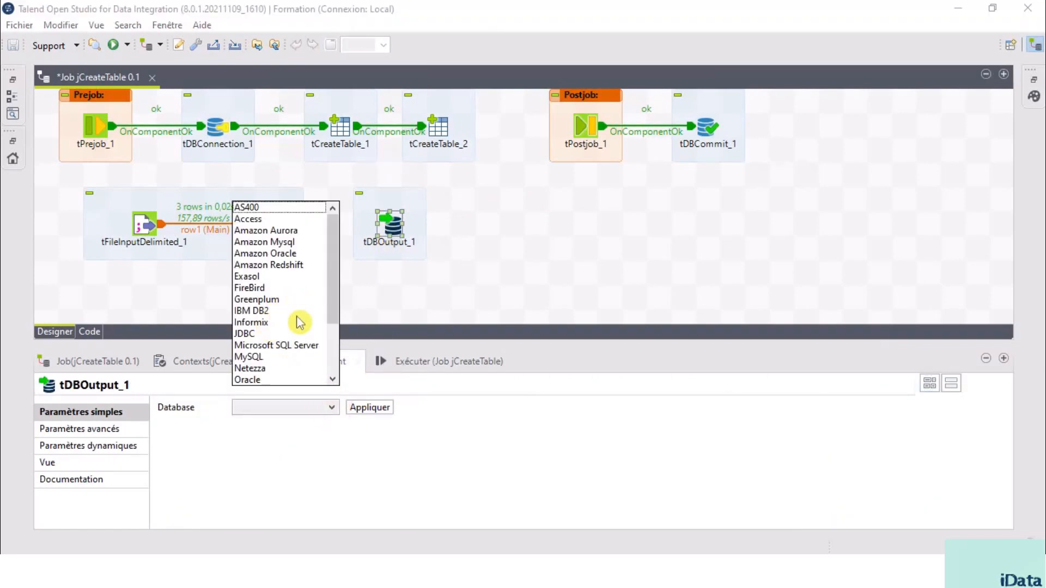
left_click_drag(329, 305, 327, 339)
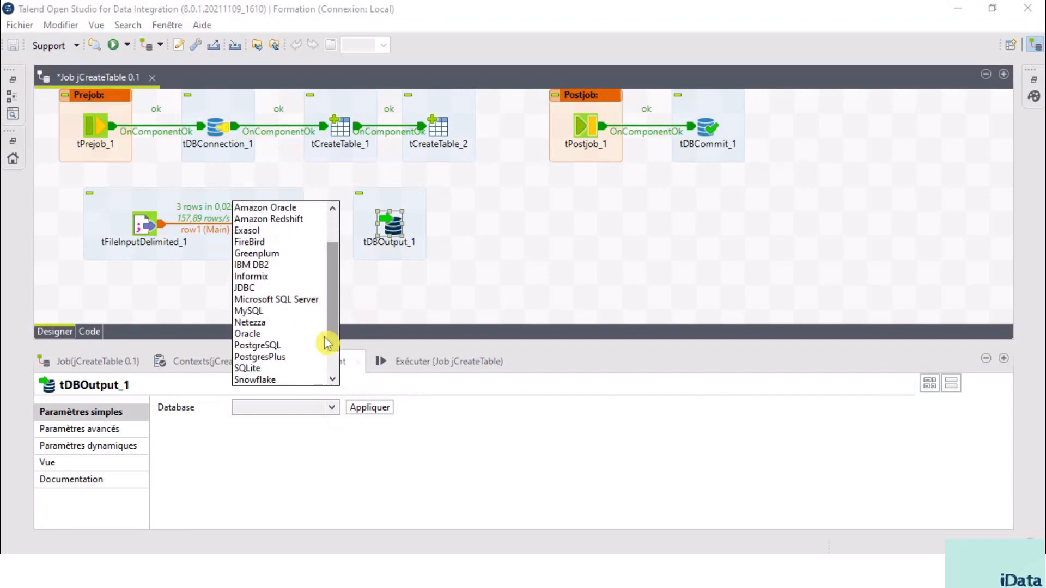
left_click(283, 349)
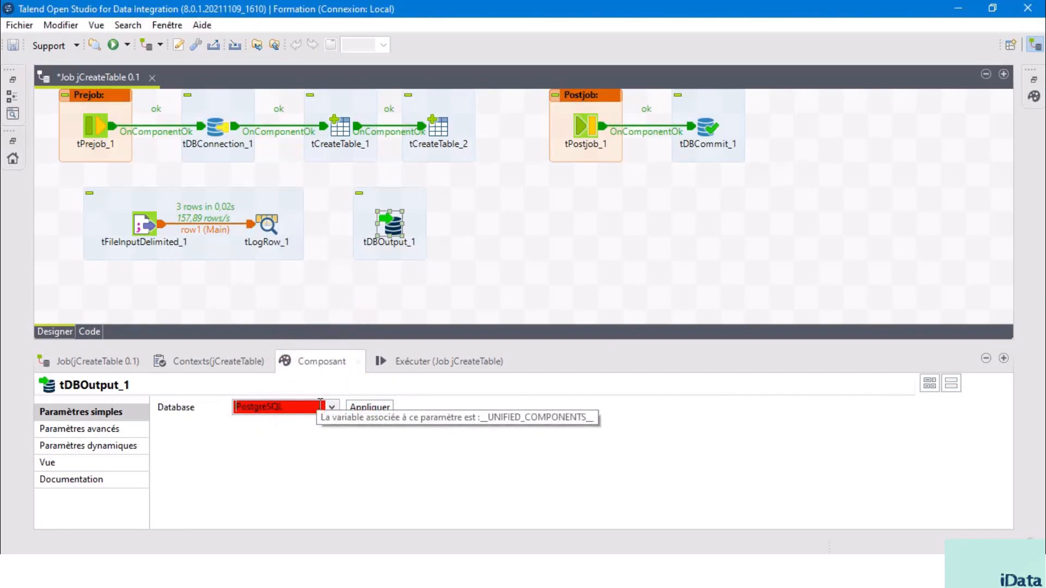
left_click(376, 412)
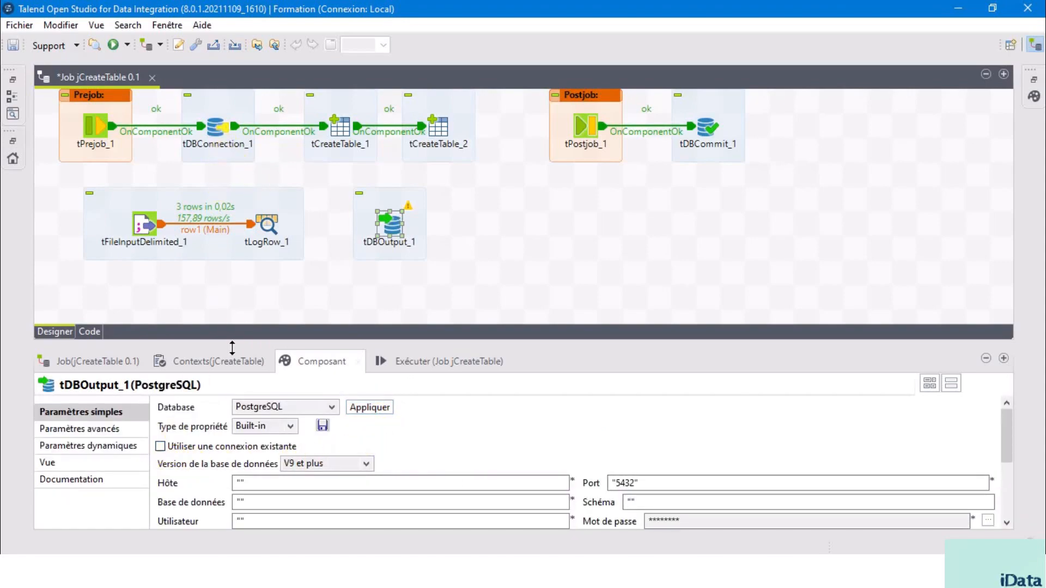
- Make tDBOutput_1 use the existing connection tDBConnection_1
left_click(162, 447)
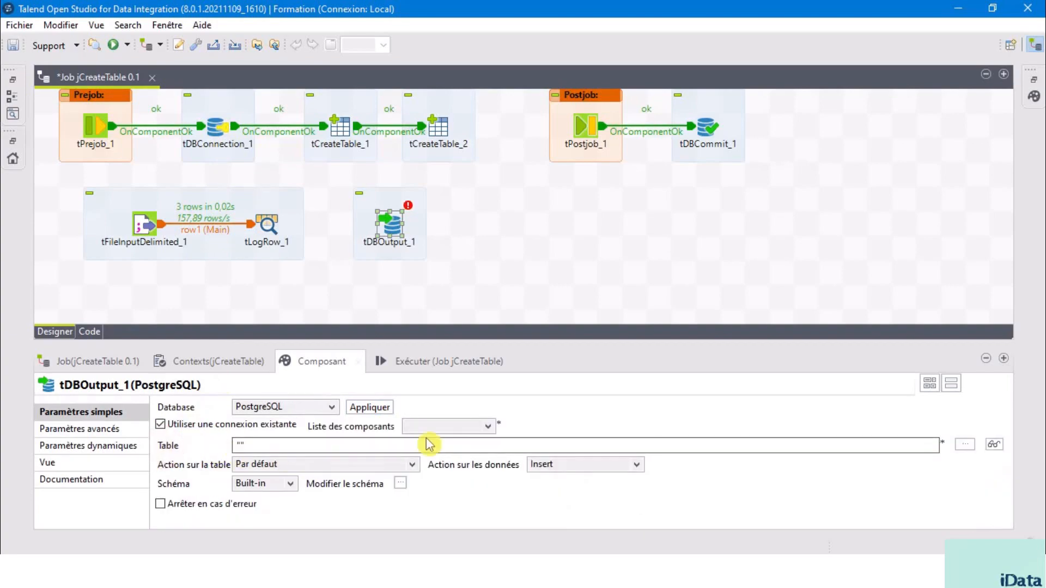
left_click(488, 428)
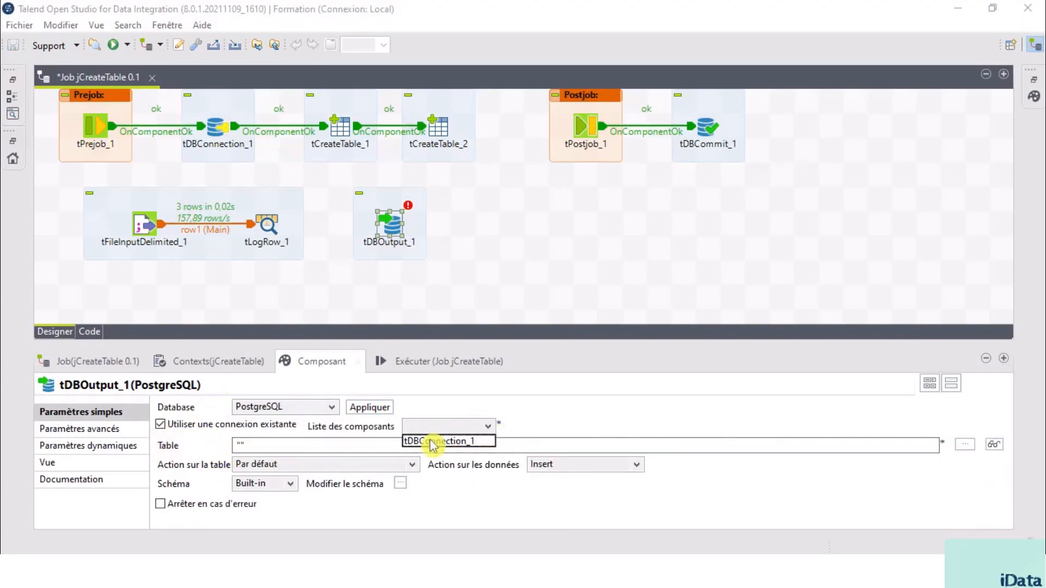
left_click(443, 442)
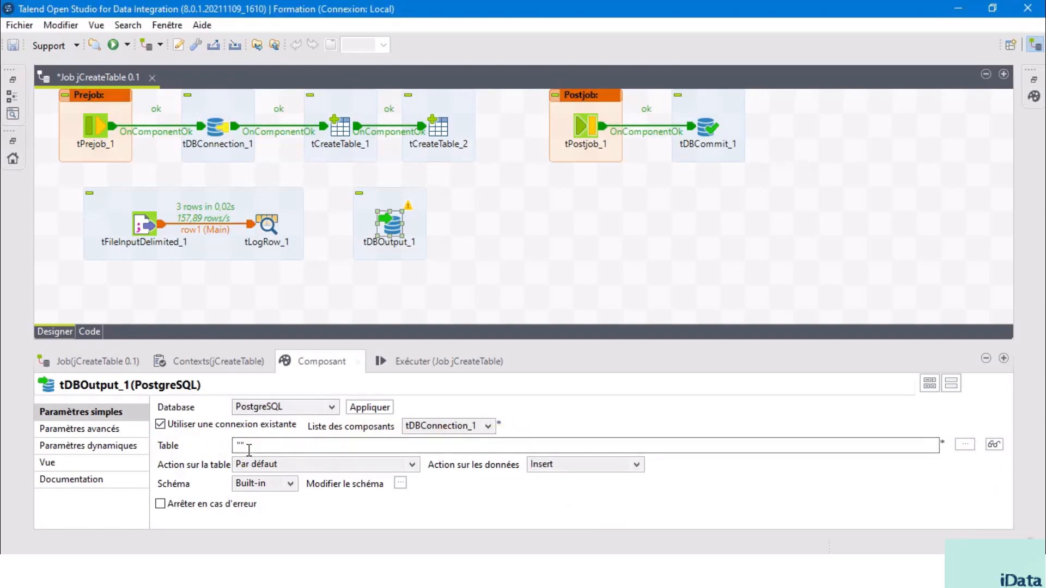
- Check the table name in tCreateTable_2 and enter "cat" as the target table of tDBOutput_1
left_click(444, 135)
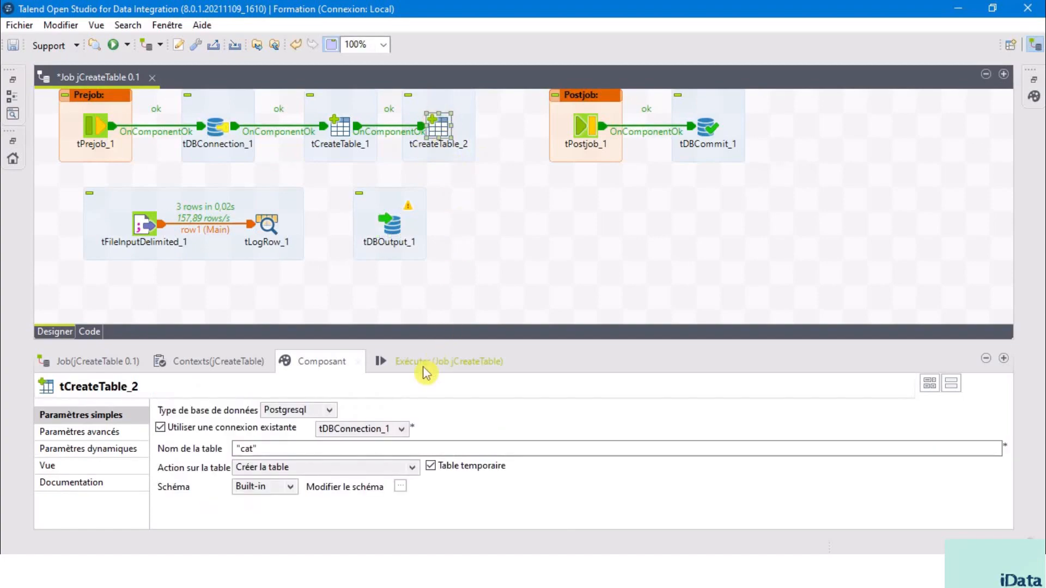
left_click(243, 450)
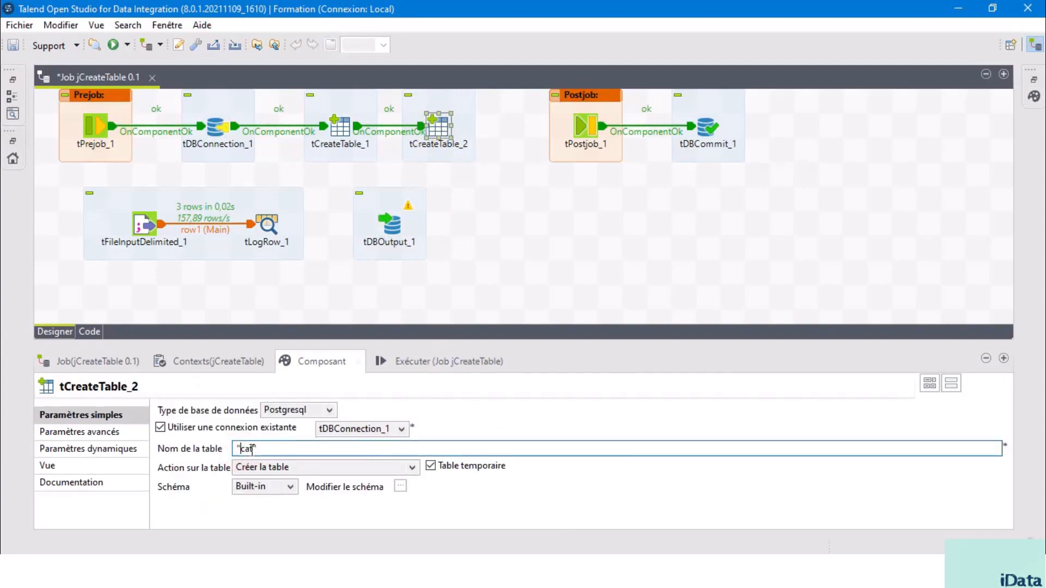
left_click(240, 448)
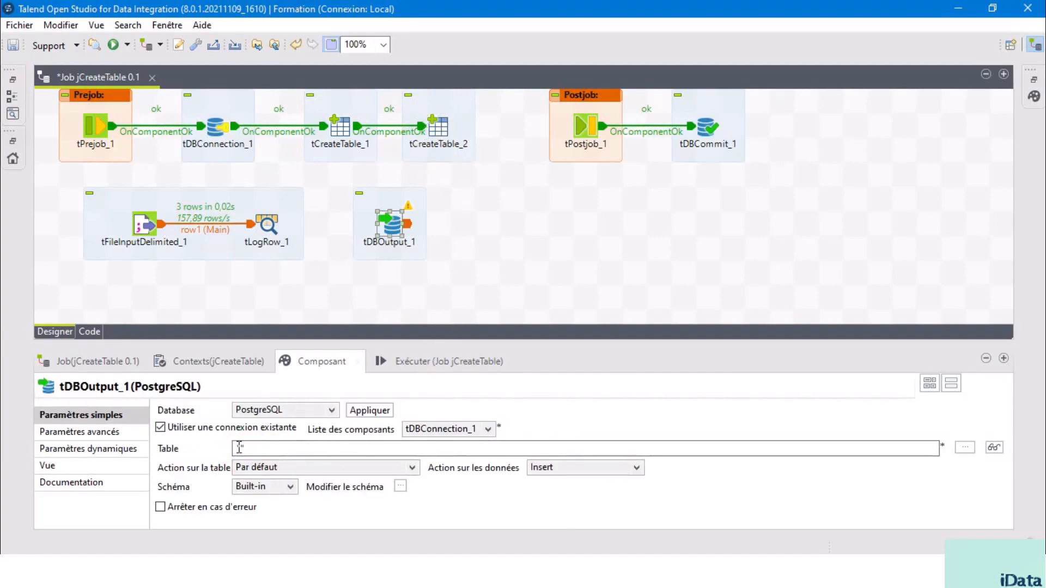
left_click(240, 448)
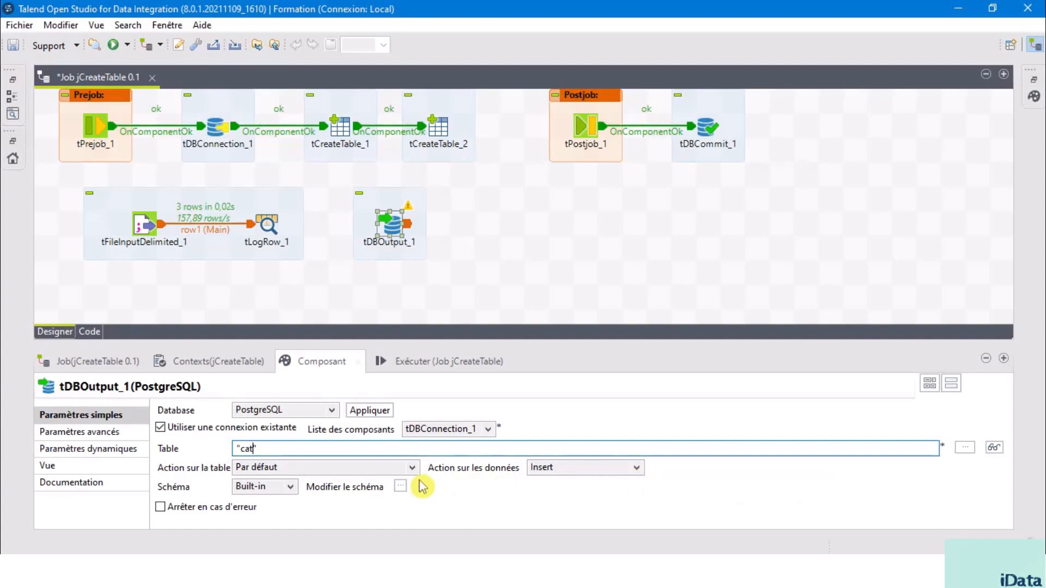
- Connect tLogRow_1 to tDBOutput_1 with a Principal (Main) row link
left_click(269, 226)
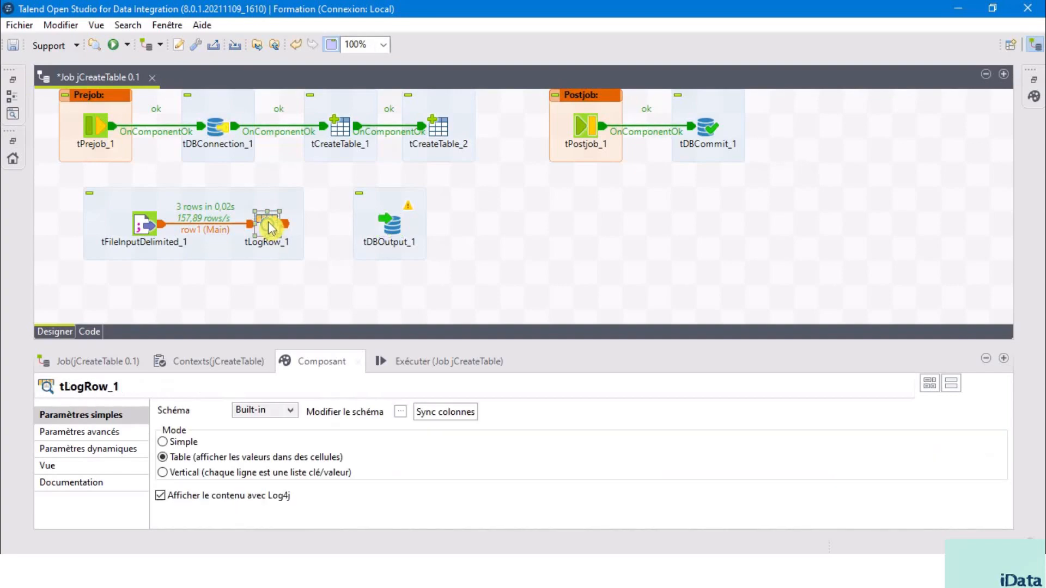
right_click(268, 226)
left_click(322, 195)
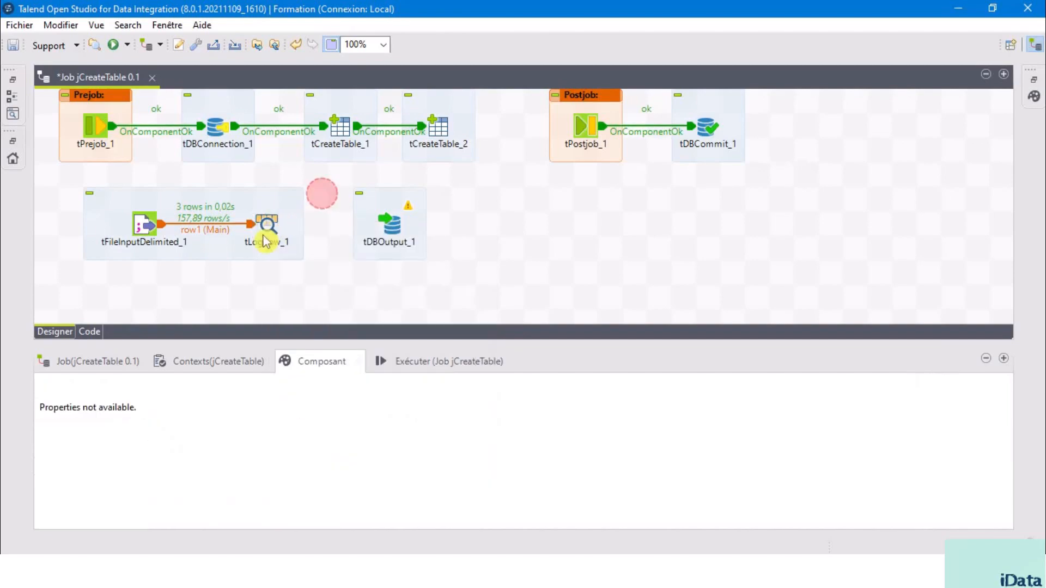
left_click(370, 241)
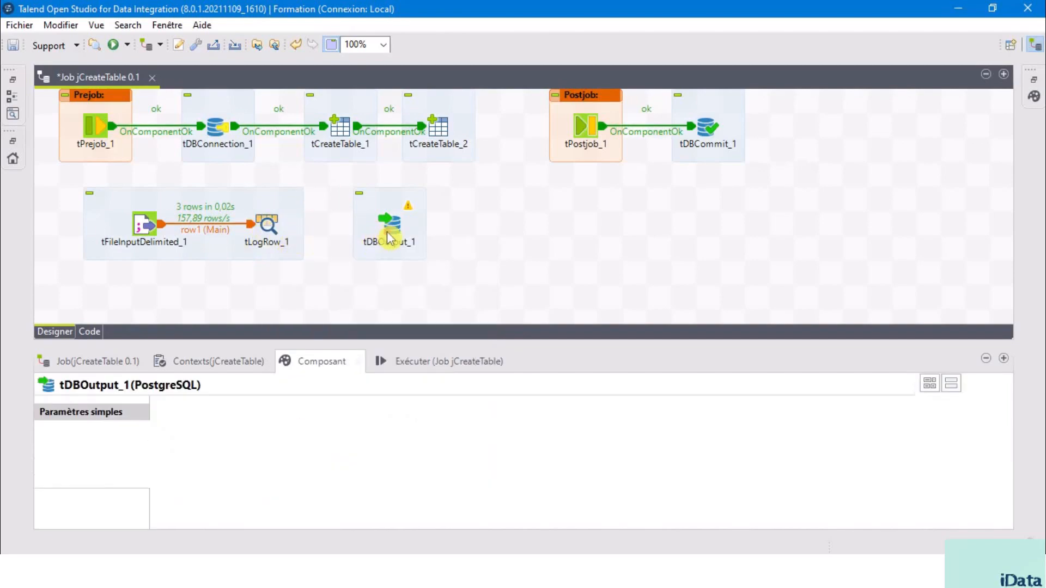
right_click(269, 224)
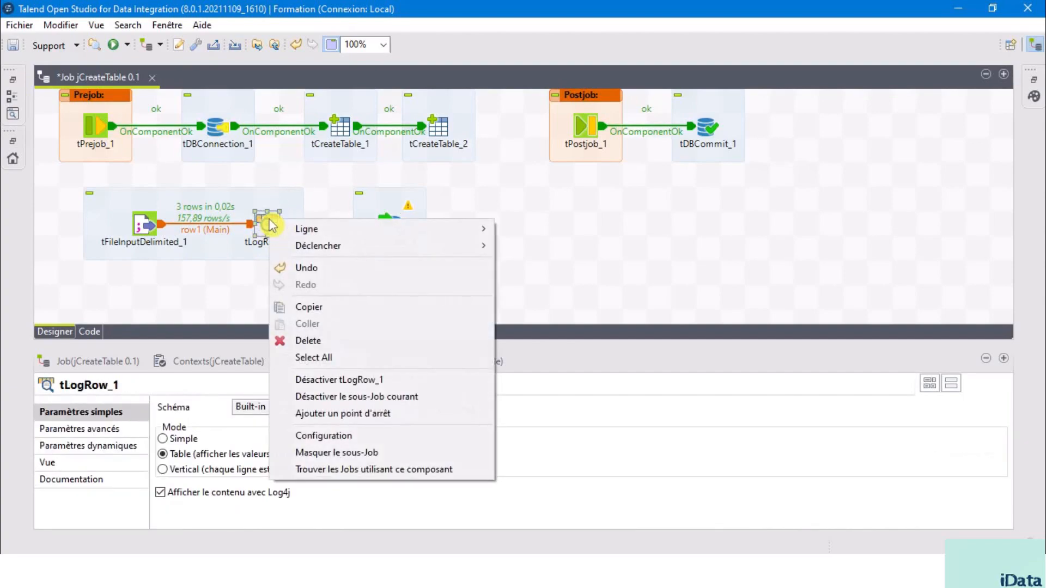
mouse_move(397, 228)
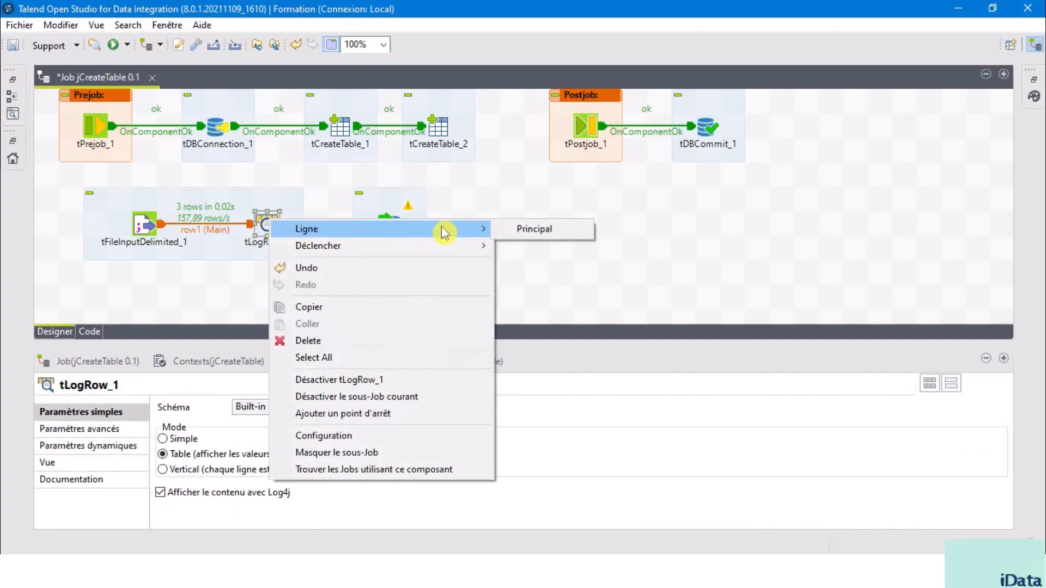
left_click(522, 230)
left_click(395, 231)
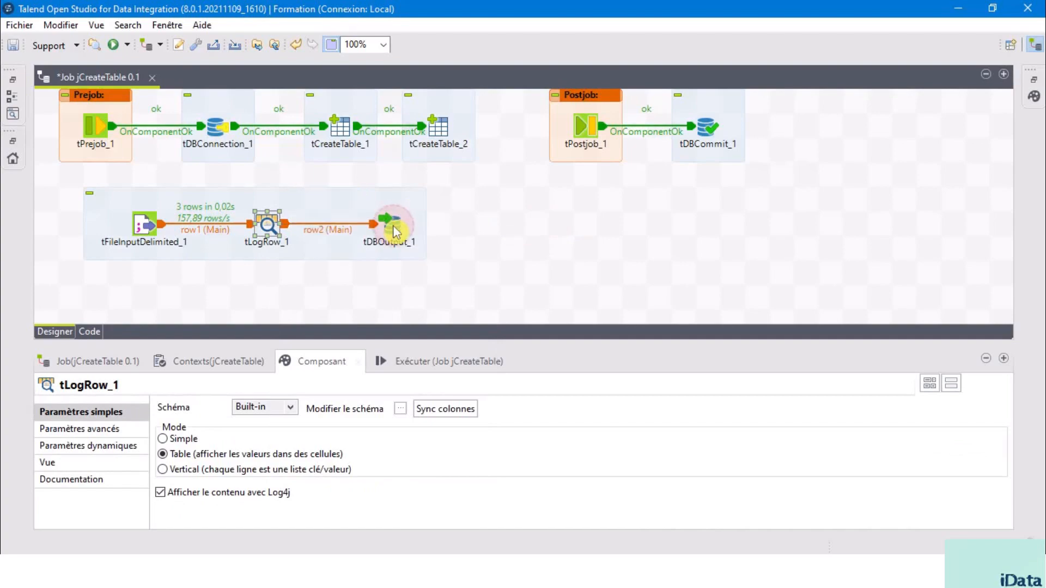
- Add a tDBInput component to the job and place it below tFileInputDelimited_1
left_click(140, 273)
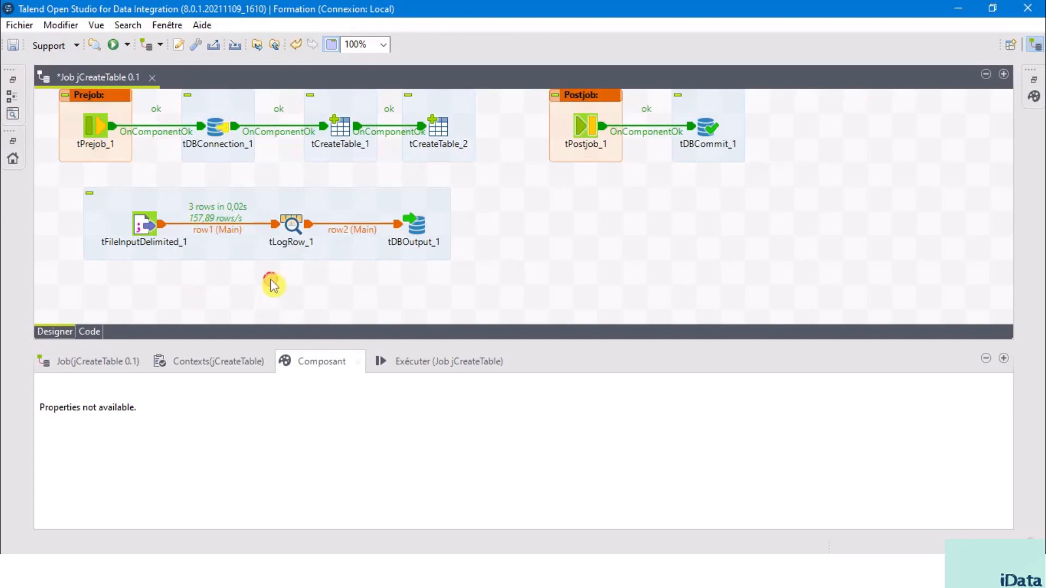
type("td")
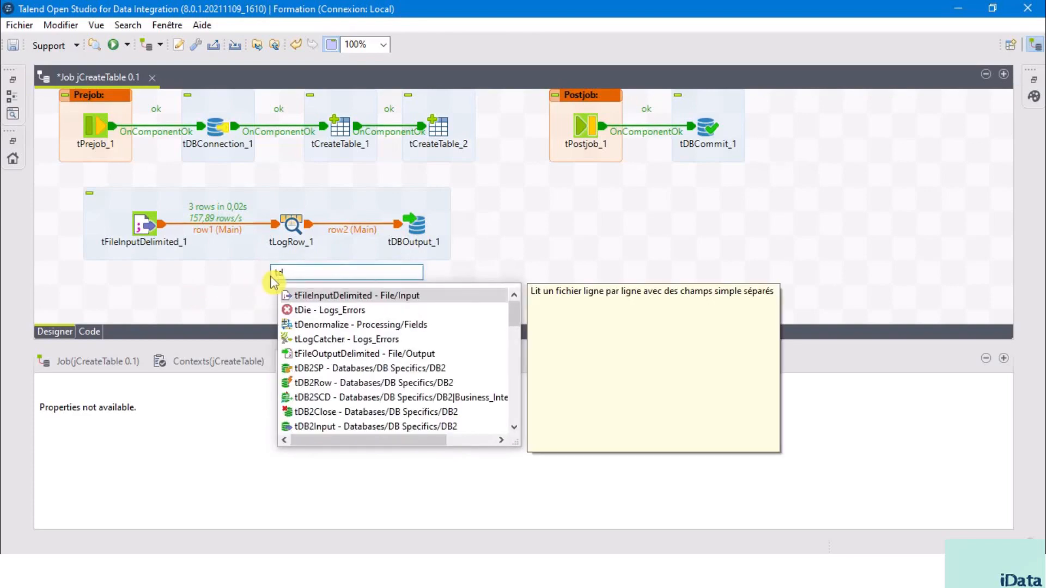
type("bi")
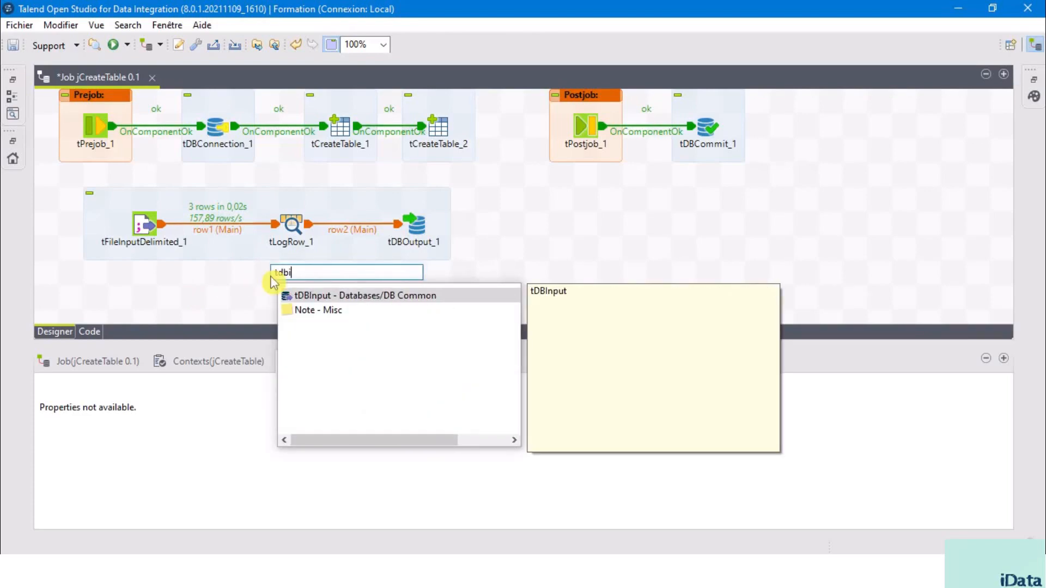
double_click(345, 295)
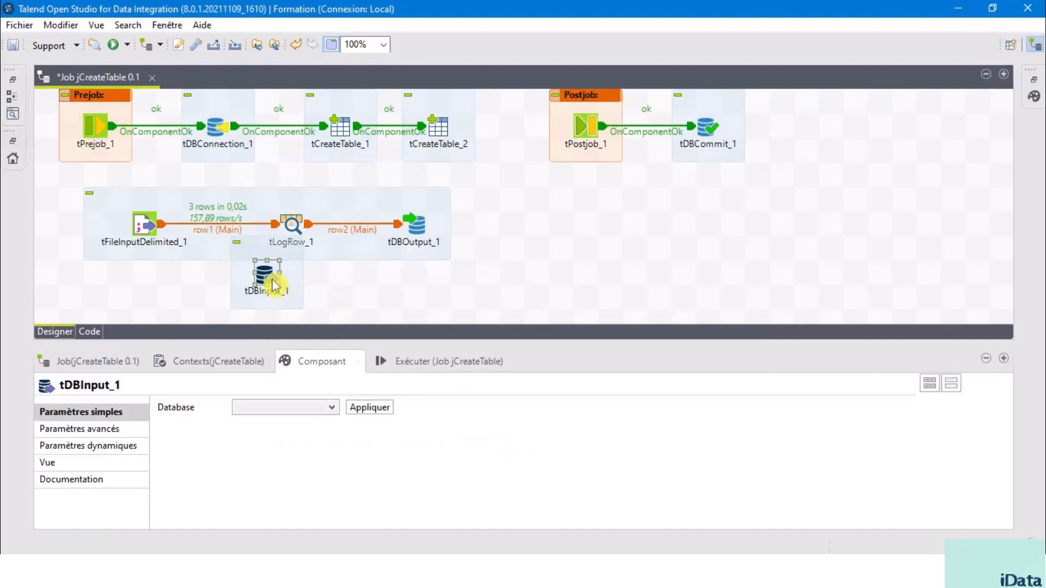
left_click_drag(272, 285, 151, 309)
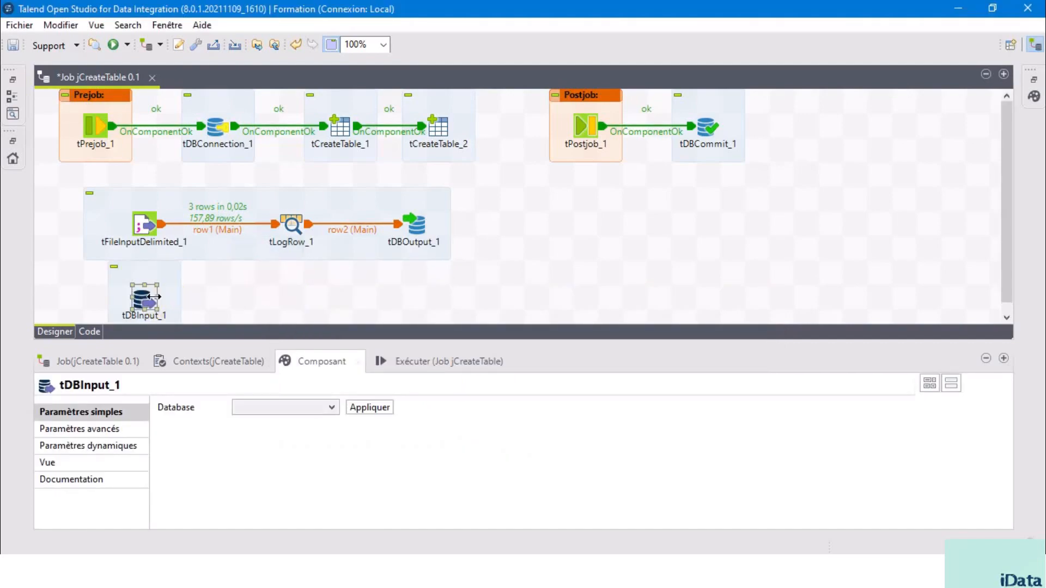
- Set the database type of tDBInput_1 to PostgreSQL and apply it
left_click(333, 410)
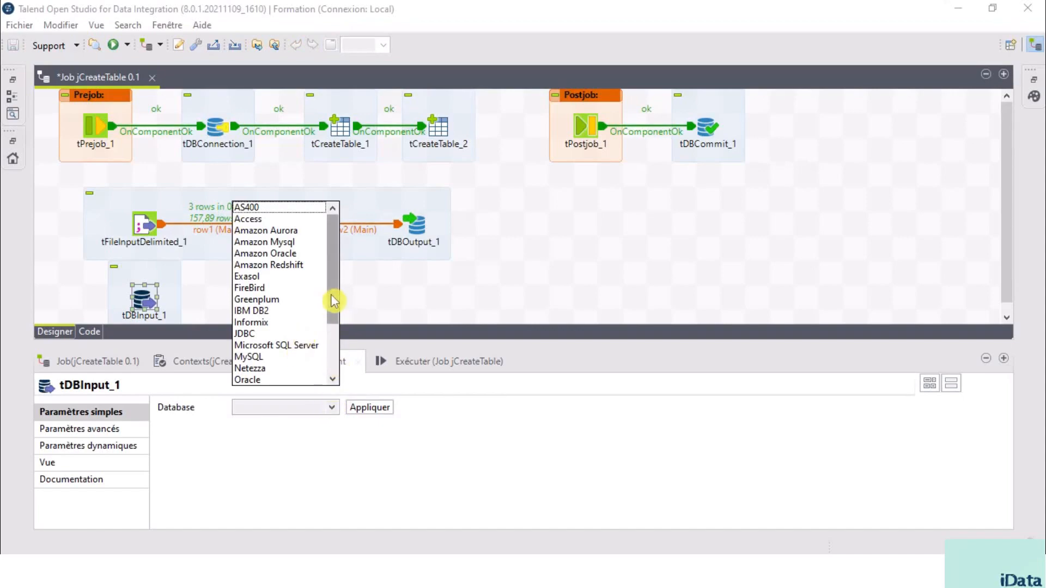
left_click_drag(333, 300, 333, 322)
left_click(270, 358)
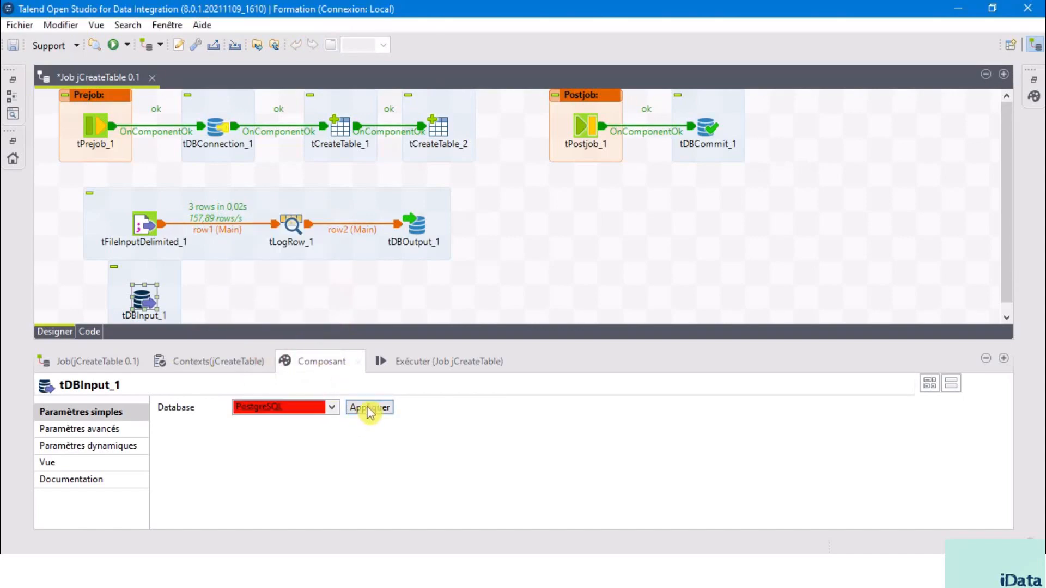
left_click(368, 409)
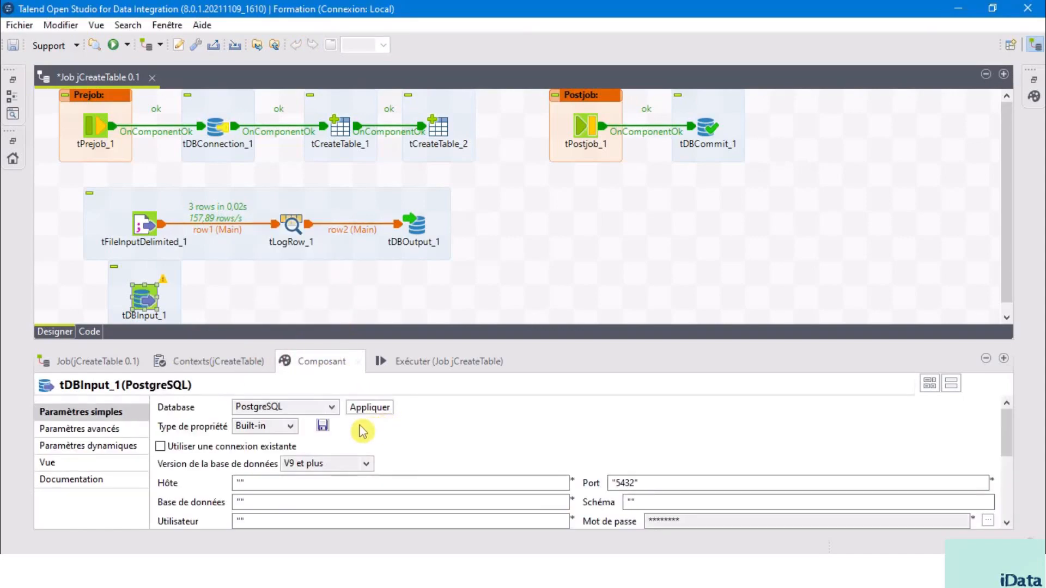
- Make tDBInput_1 use the existing connection tDBConnection_1
left_click(172, 450)
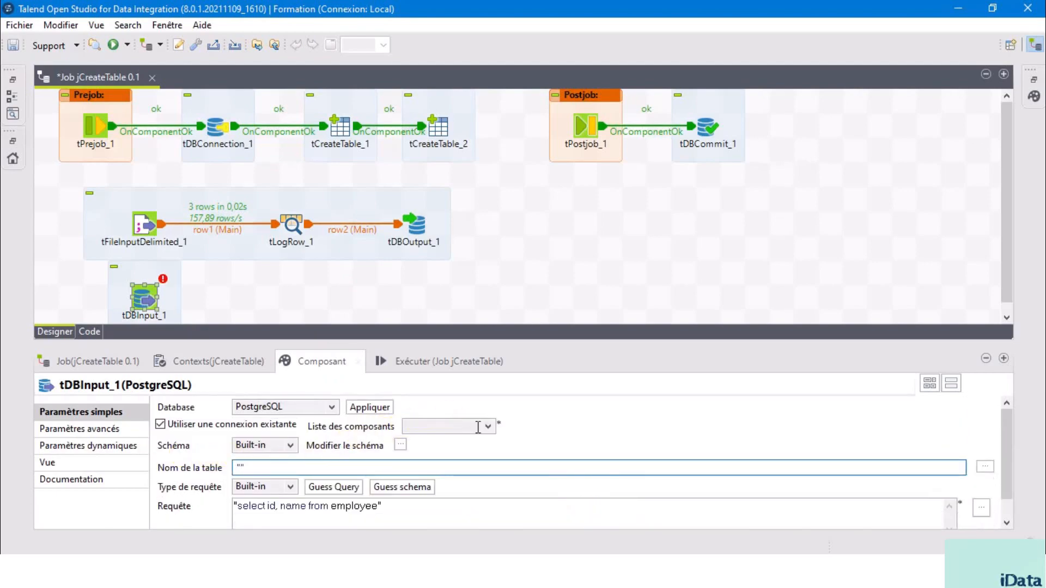
left_click(491, 434)
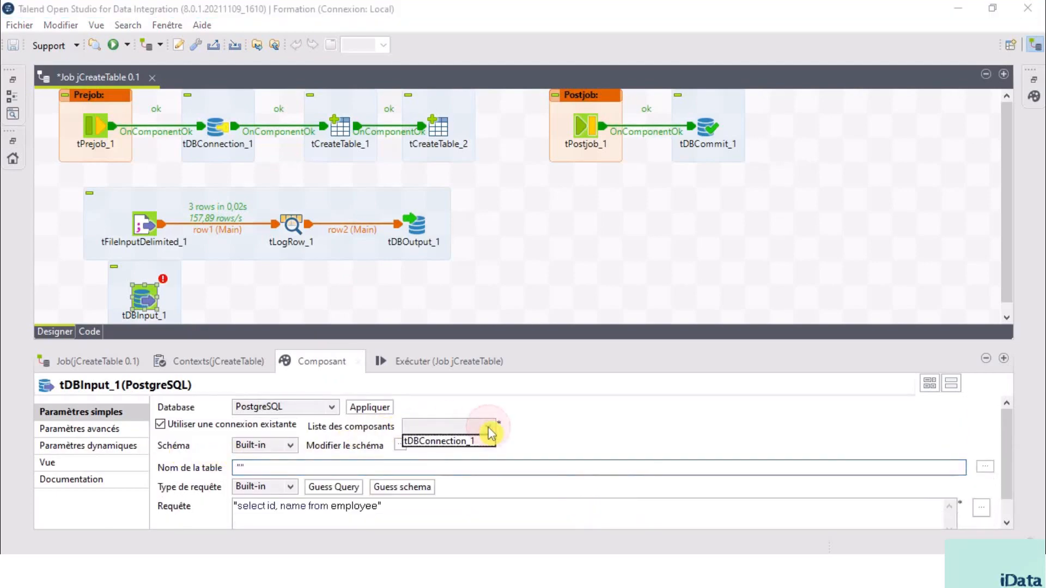
left_click(453, 442)
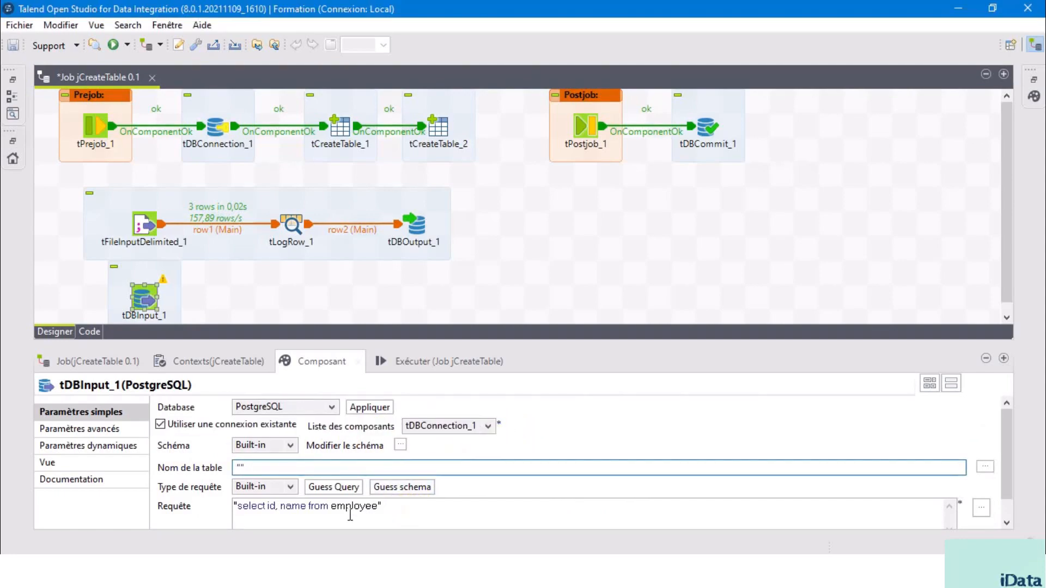
- Enter "cat" as the table name of tDBInput_1 and change its query to "select * from cat;"
left_click(241, 467)
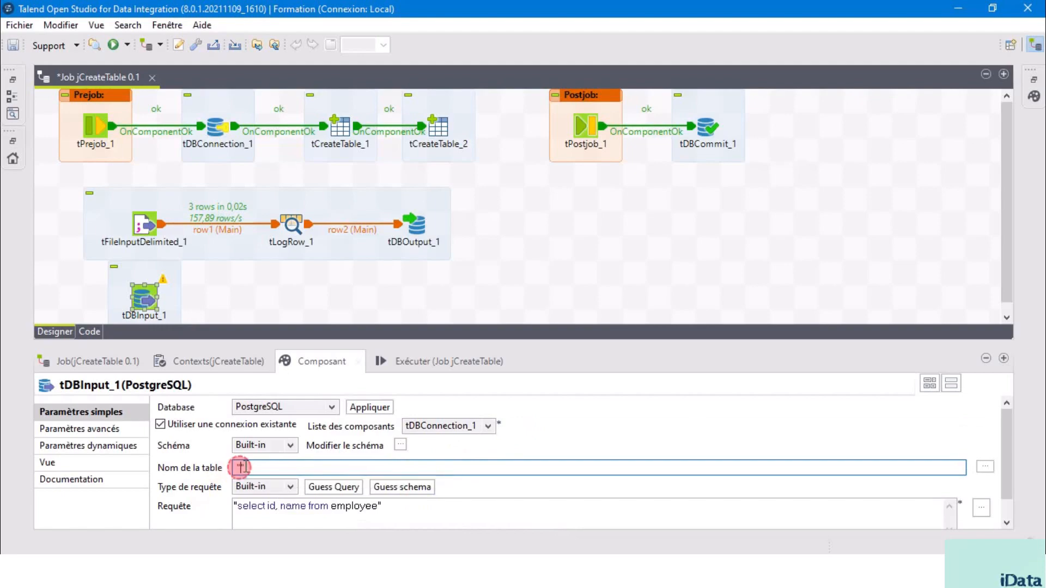
type("cat")
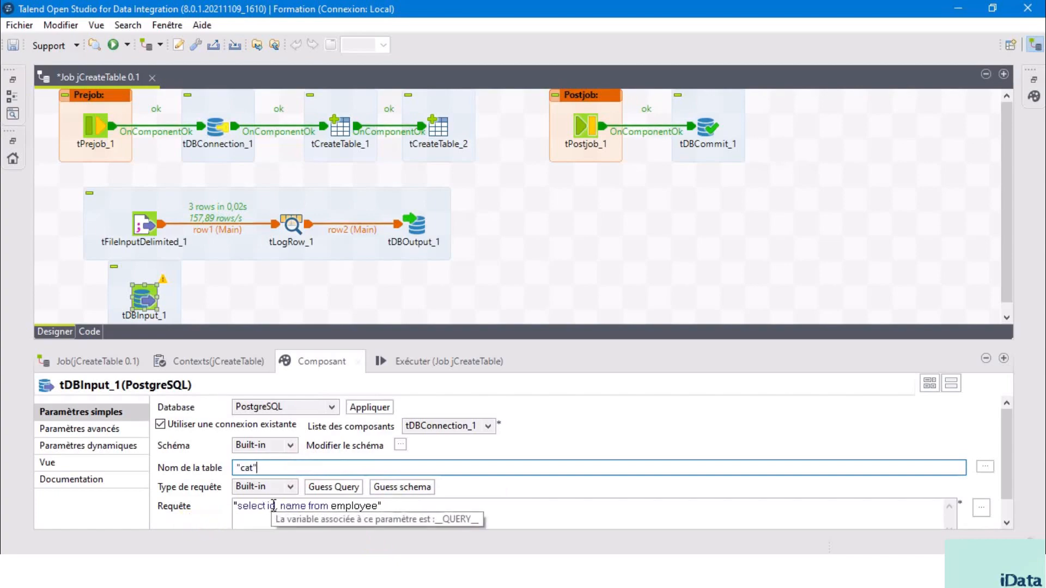
left_click(305, 509)
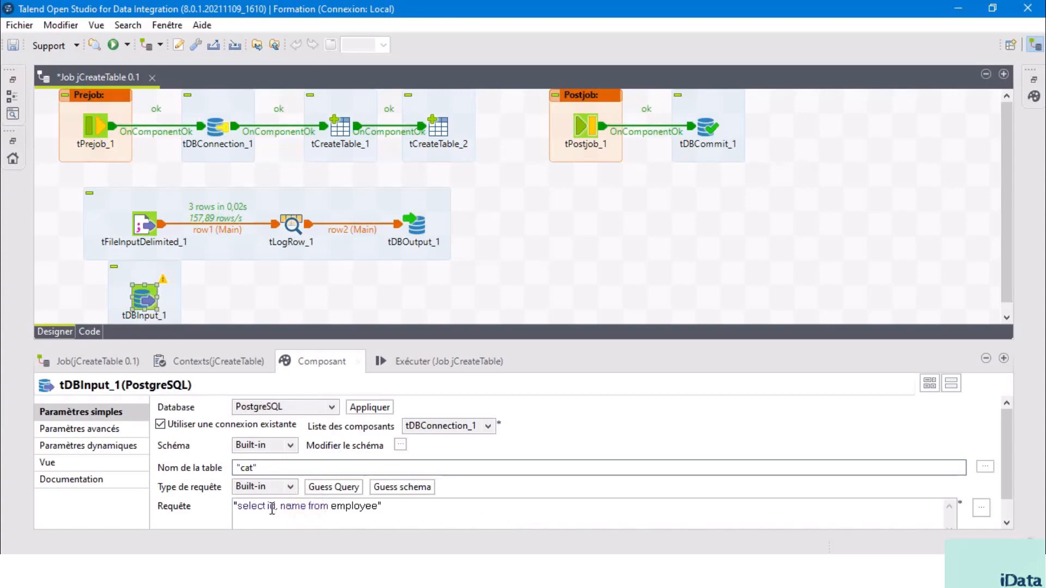
left_click_drag(266, 507, 307, 507)
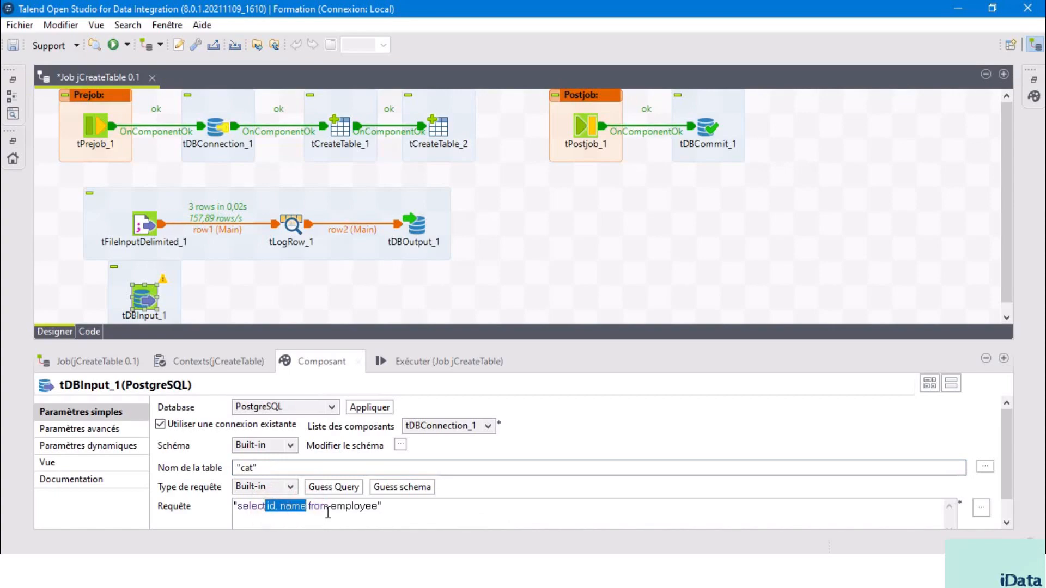
type("*")
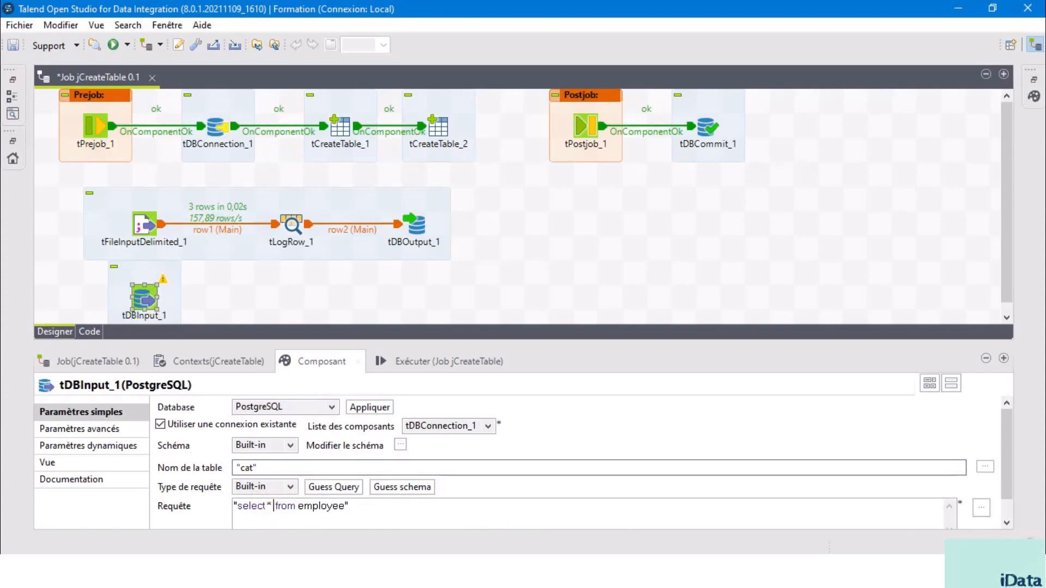
double_click(336, 505)
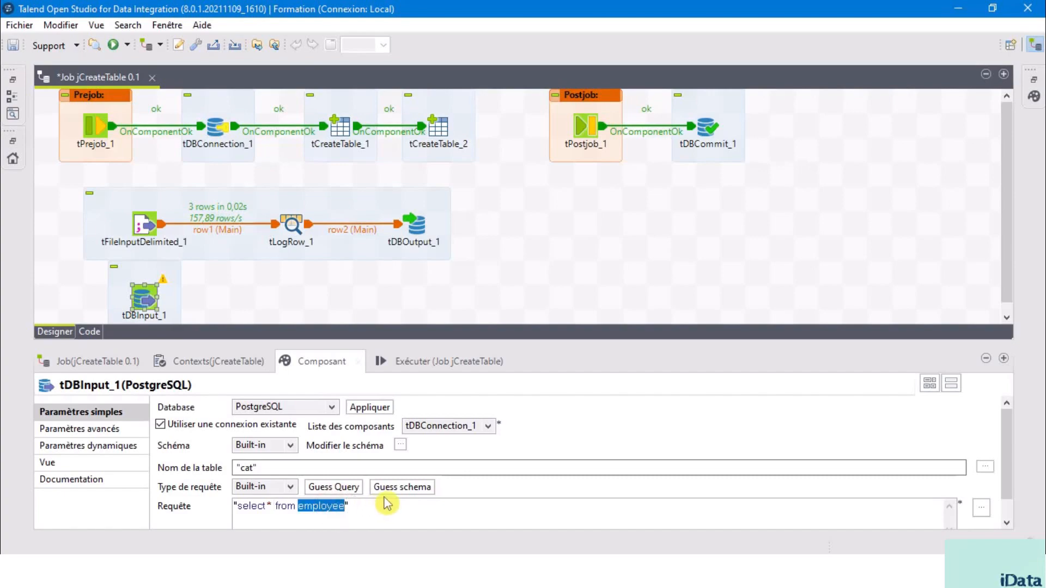
type("cat")
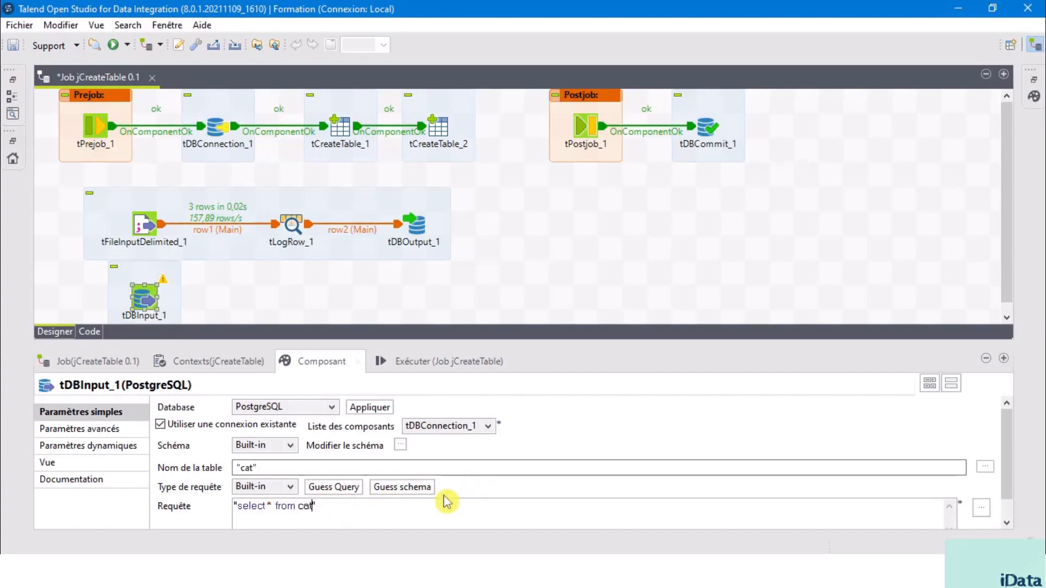
type(";")
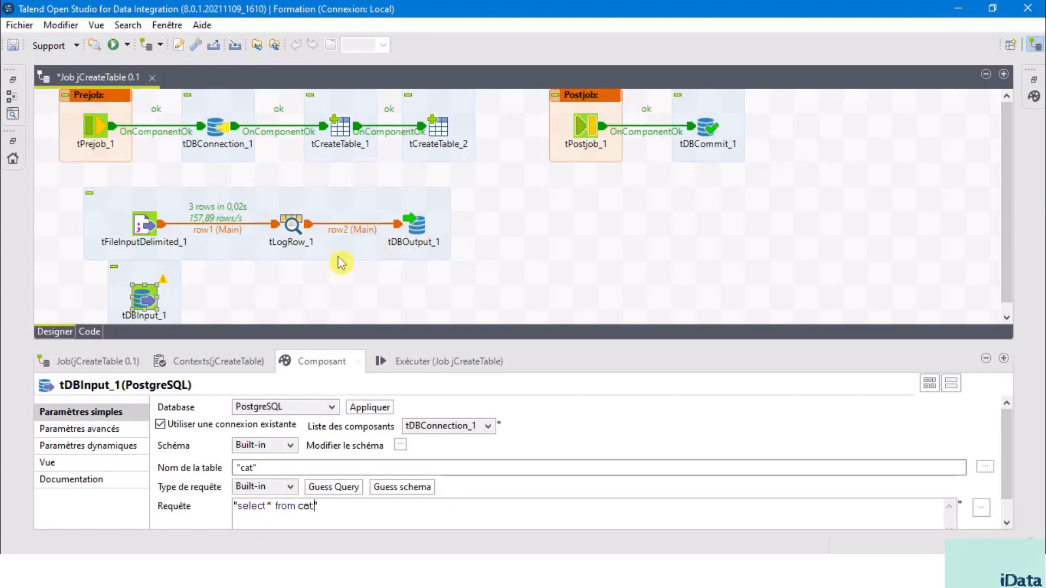
- Define the schema of tDBInput_1 with two String columns, cd_categorie and lb_categorie, and accept it
left_click(402, 447)
left_click(63, 285)
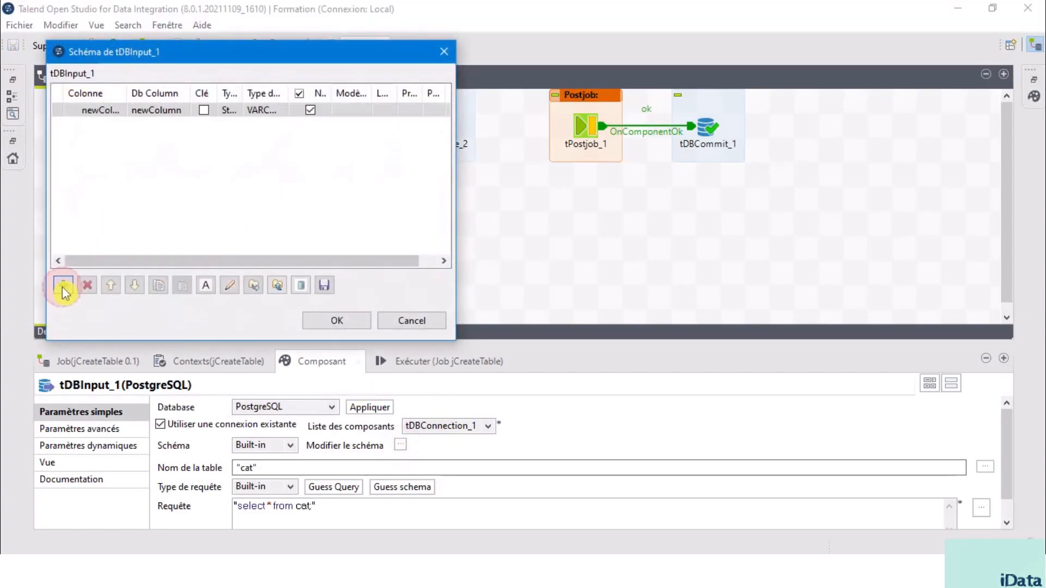
left_click(64, 285)
left_click_drag(128, 90, 155, 88)
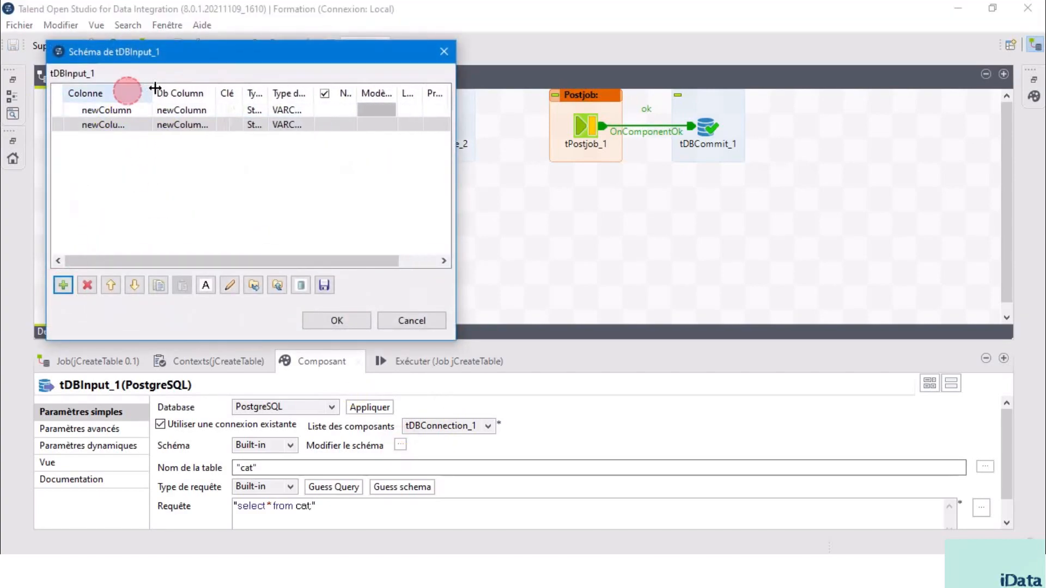
left_click(71, 109)
type("cd_catego")
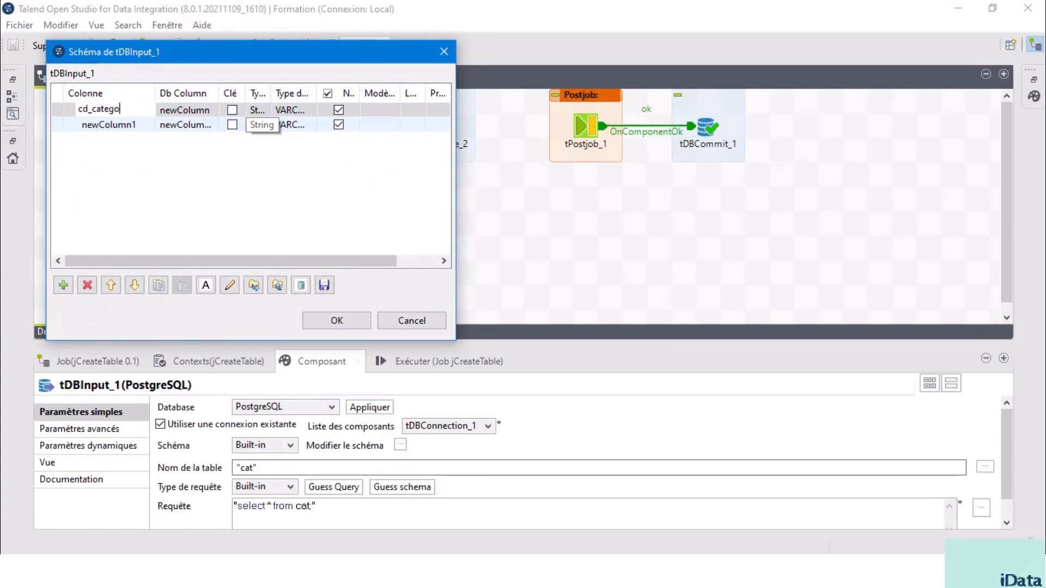
type("rie")
left_click(142, 126)
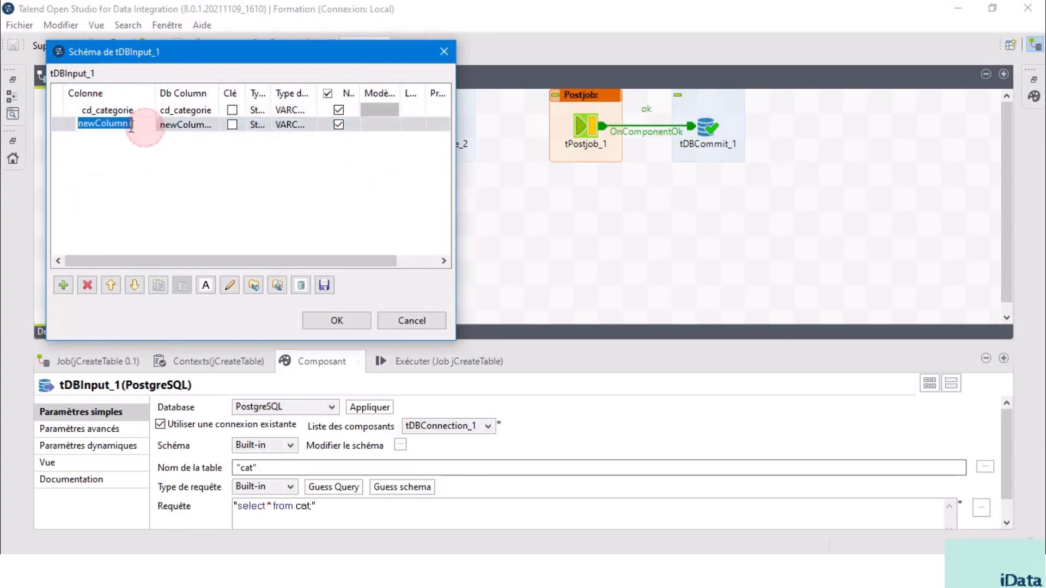
type("lb_categorie")
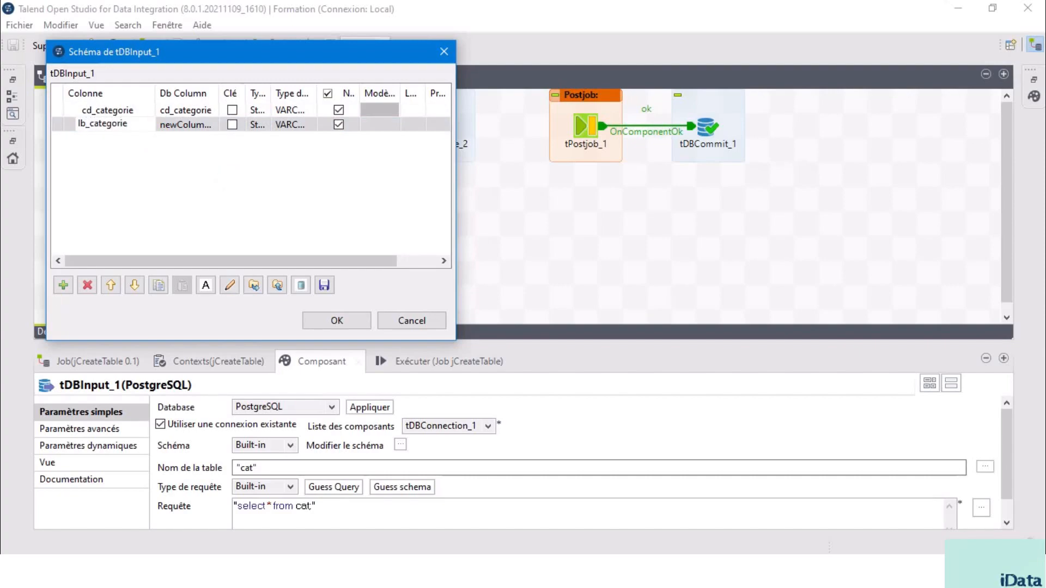
left_click(227, 189)
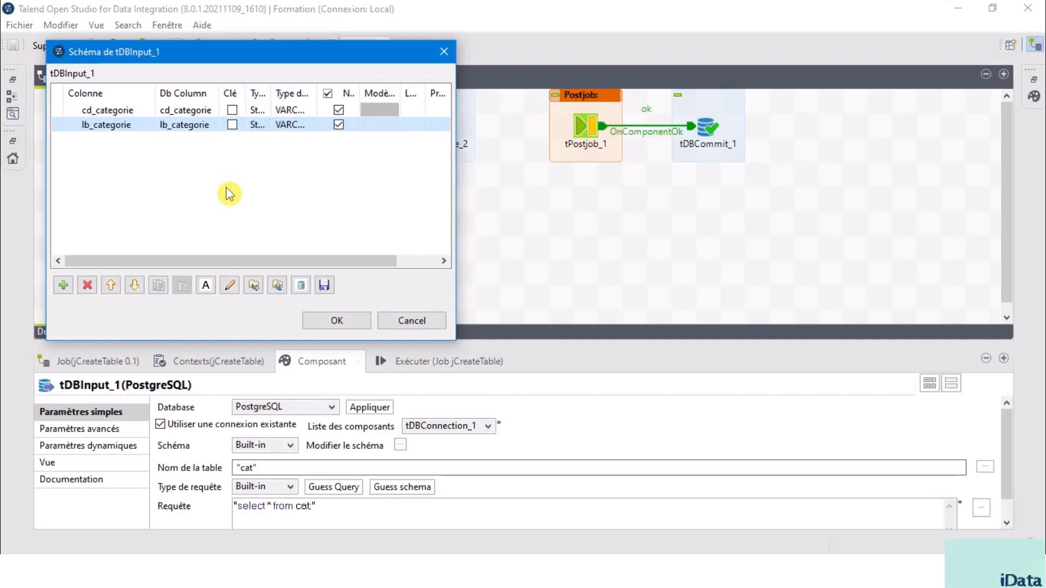
left_click(342, 322)
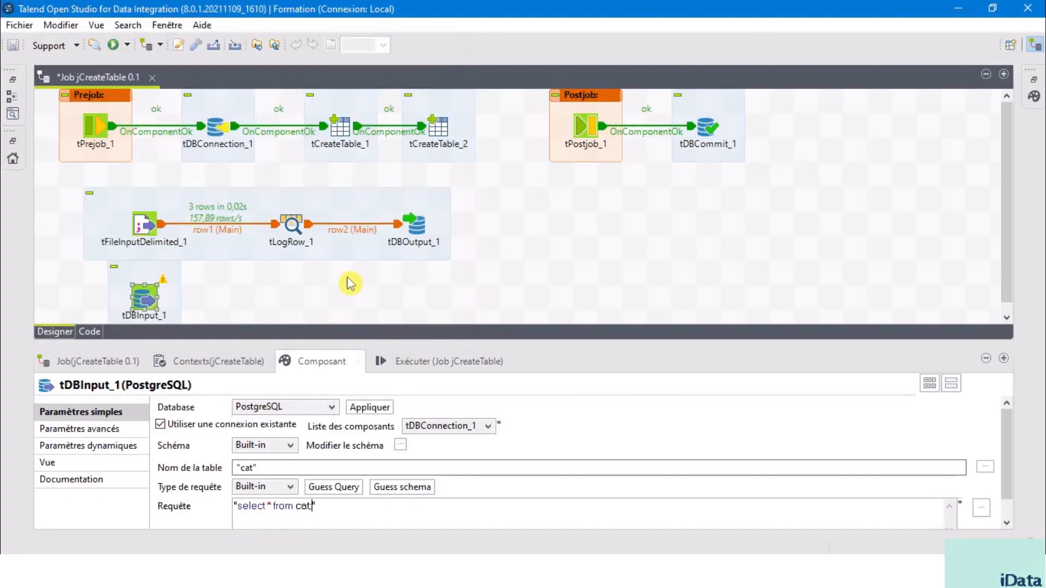
- Add a second tLogRow component to the job, beside tDBInput_1
left_click(265, 301)
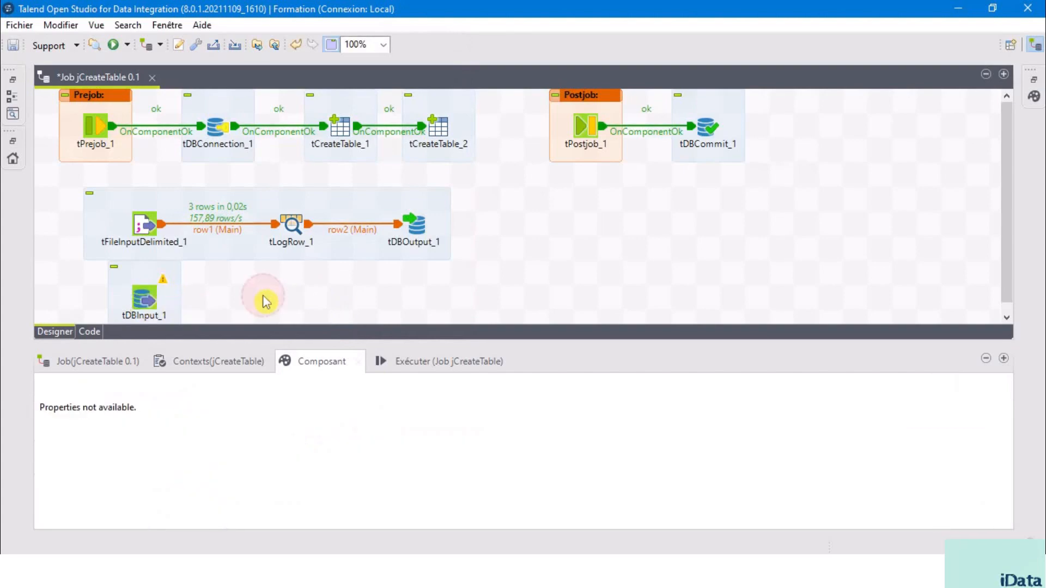
type("tlo")
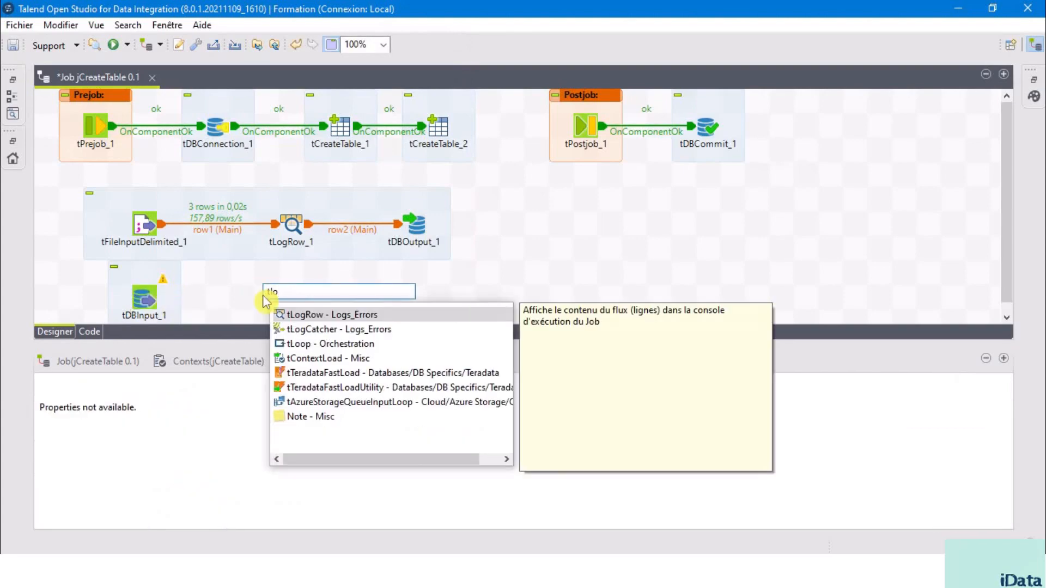
double_click(363, 316)
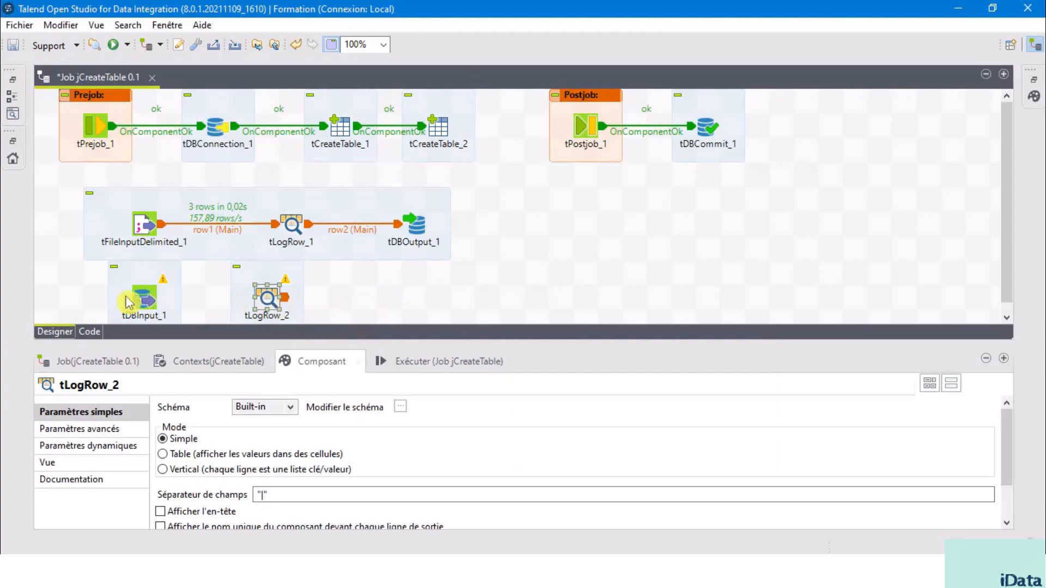
- Connect tDBInput_1 to tLogRow_2 with a main row link
left_click(145, 304)
right_click(145, 304)
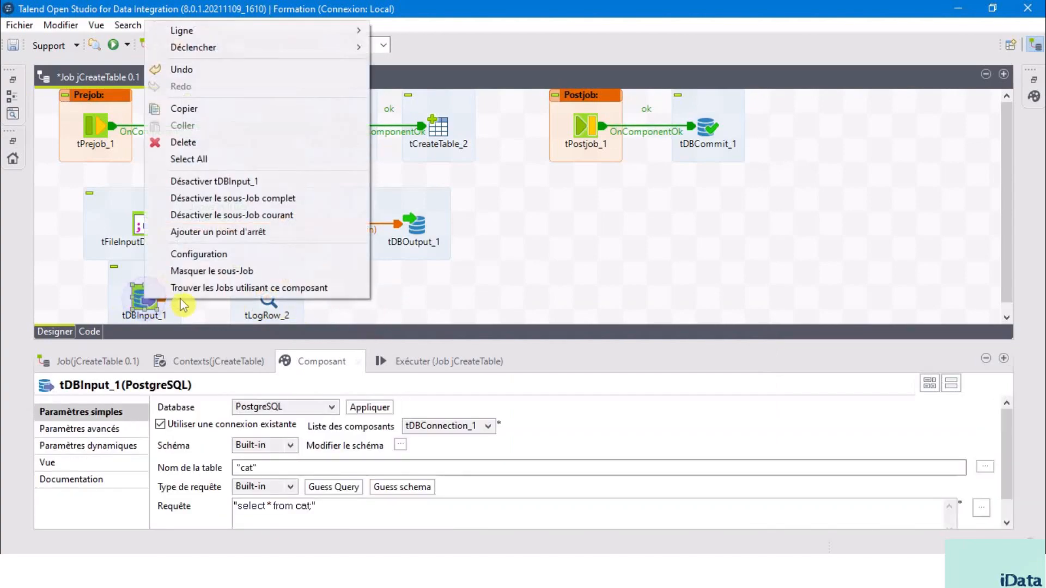
mouse_move(315, 30)
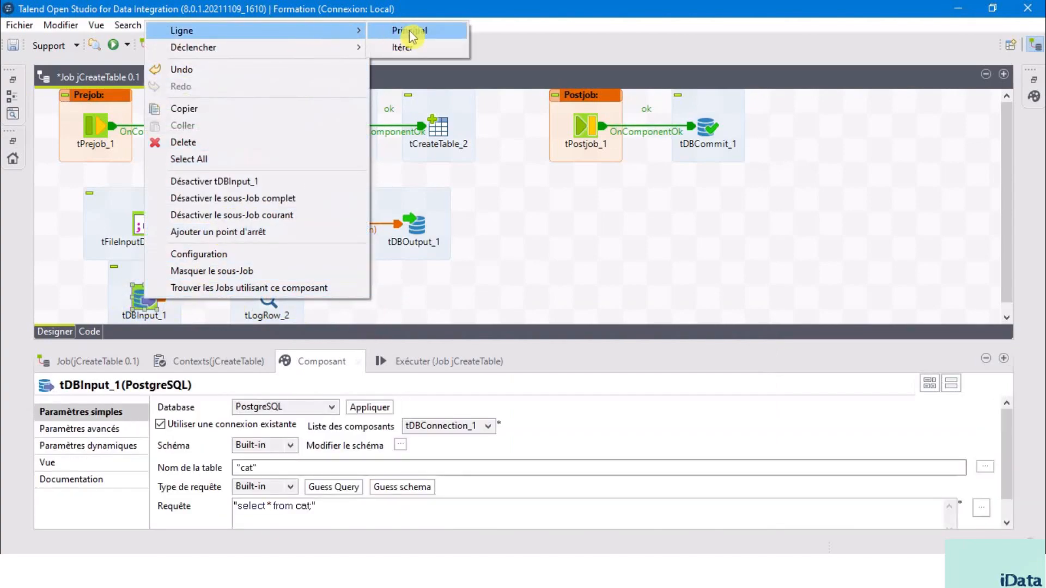
left_click(411, 30)
left_click(269, 302)
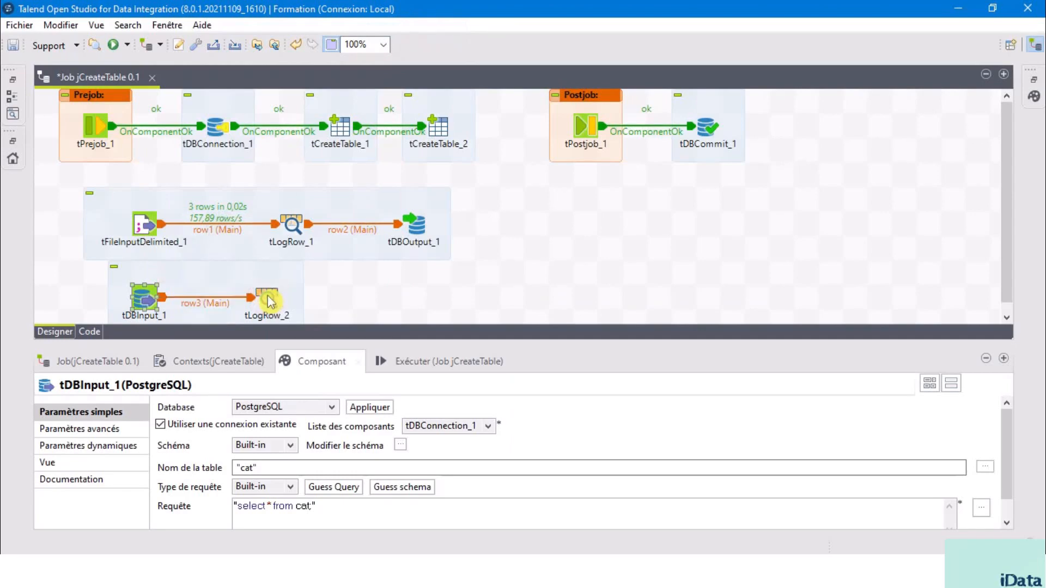
- Set the display mode of tLogRow_2 to Table, showing values in cells
left_click(268, 301)
left_click(169, 455)
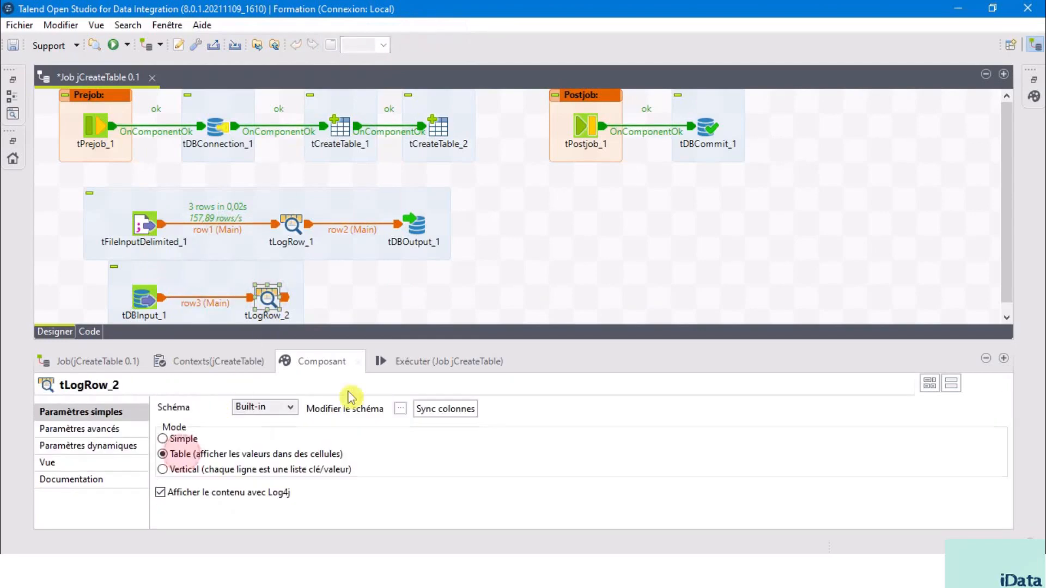
left_click(146, 312)
left_click(401, 295)
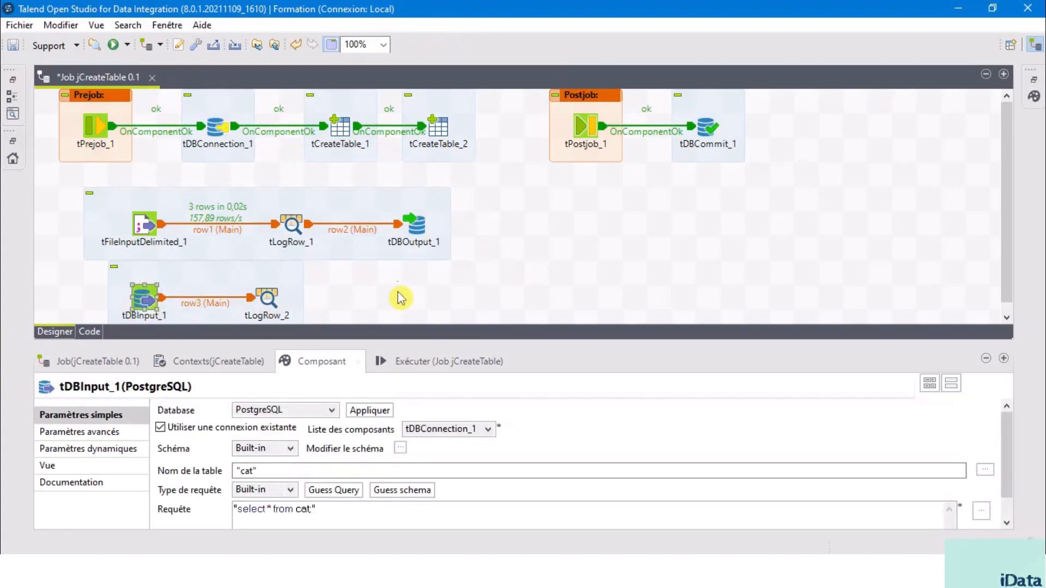
- Link tFileInputDelimited_1 to tDBInput_1 with an OnSubjobOk trigger and move tDBInput_1's subjob slightly lower
left_click(129, 234)
right_click(141, 225)
mouse_move(223, 239)
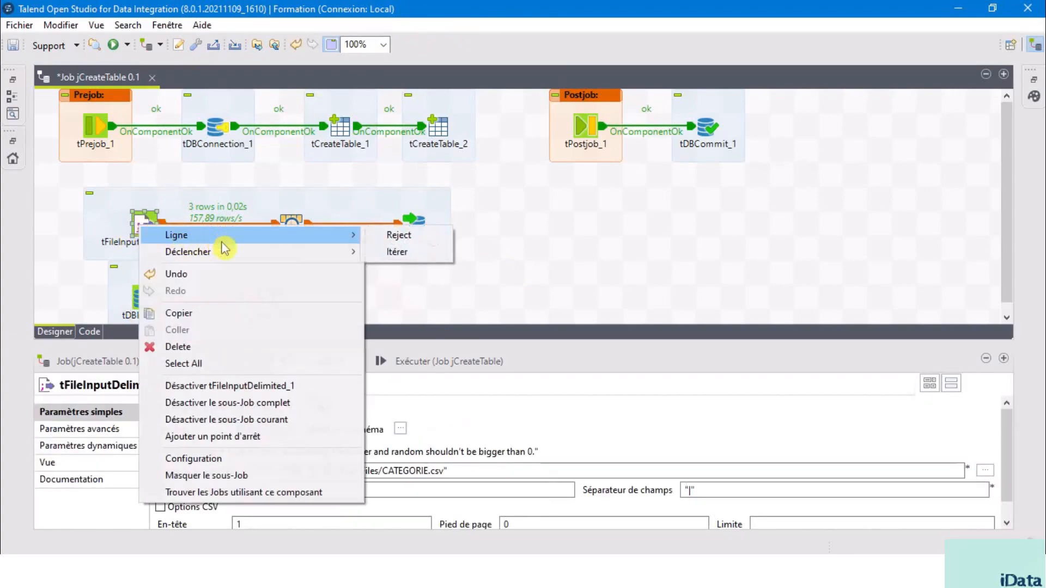
mouse_move(292, 250)
left_click(461, 252)
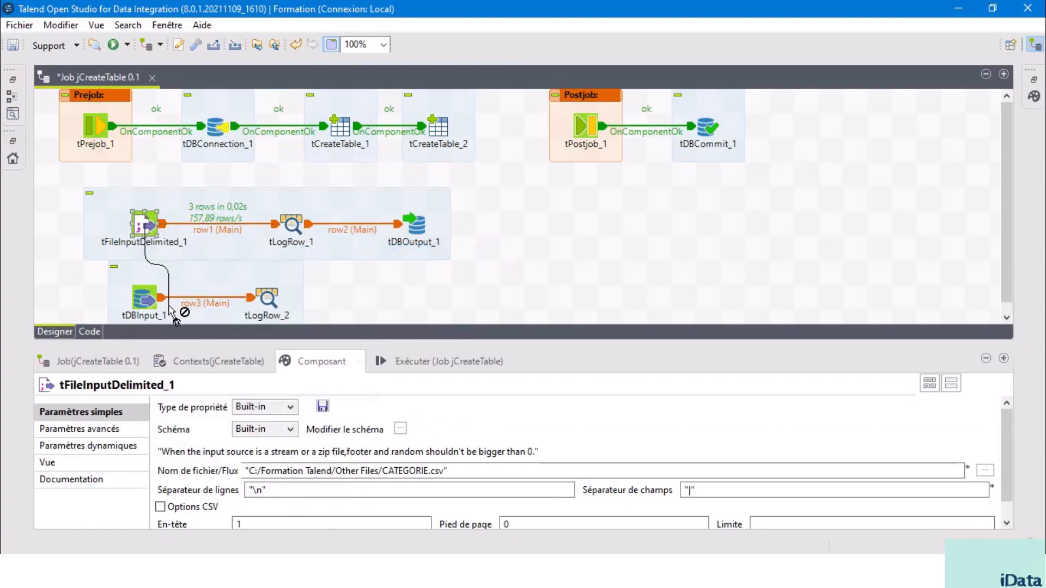
left_click(148, 296)
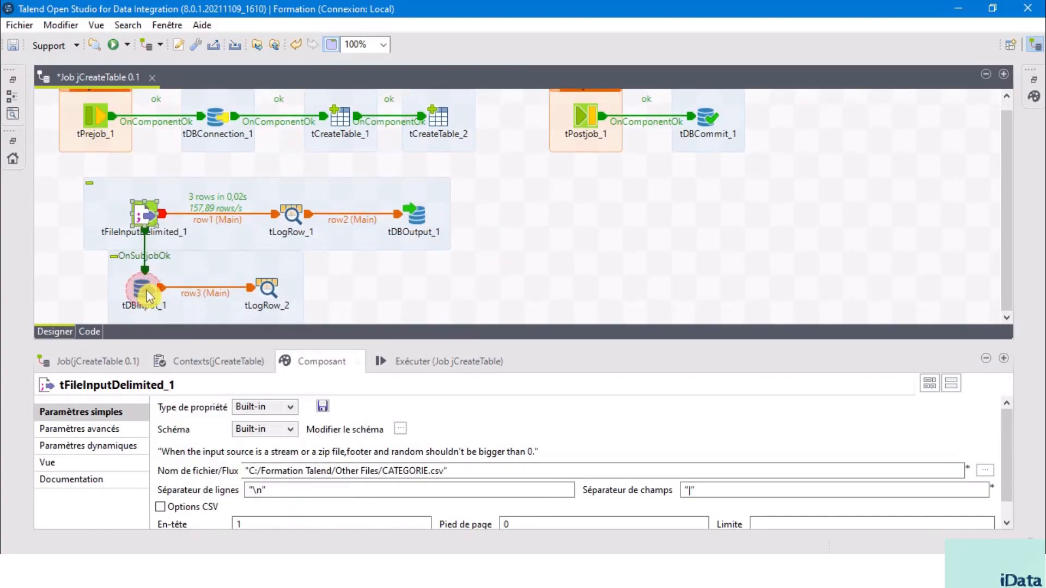
left_click_drag(148, 296, 143, 319)
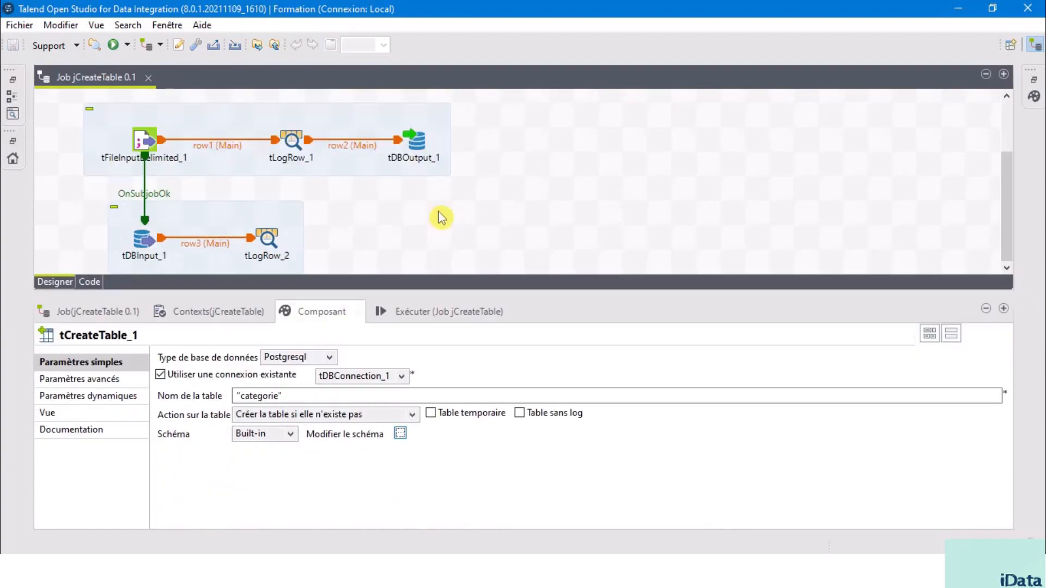
- Define the schema of tCreateTable_2 with two String columns, cd_categorie and lb_categorie, and accept it
scroll(439, 218, "up", 3)
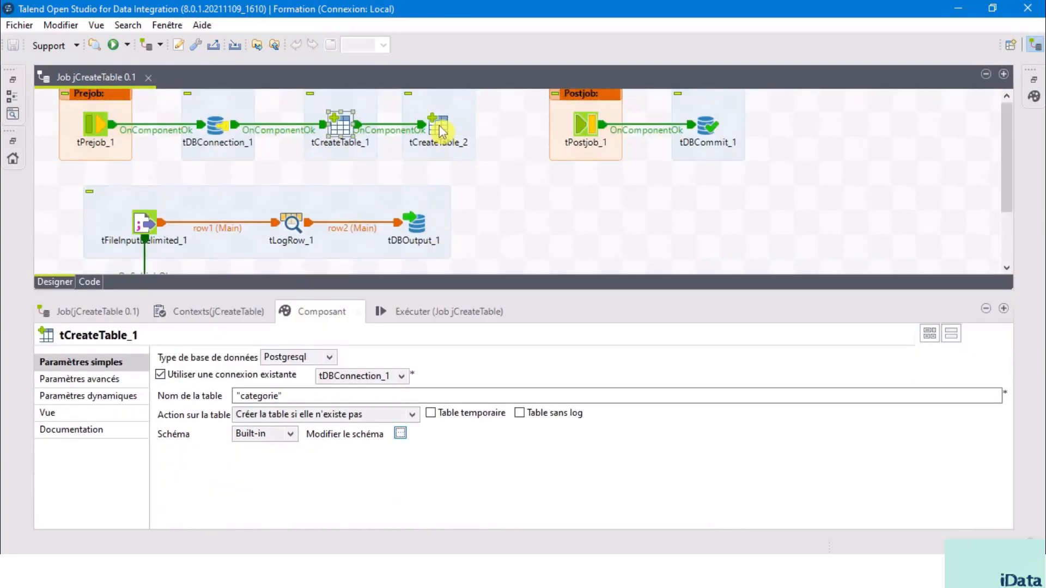
left_click(439, 131)
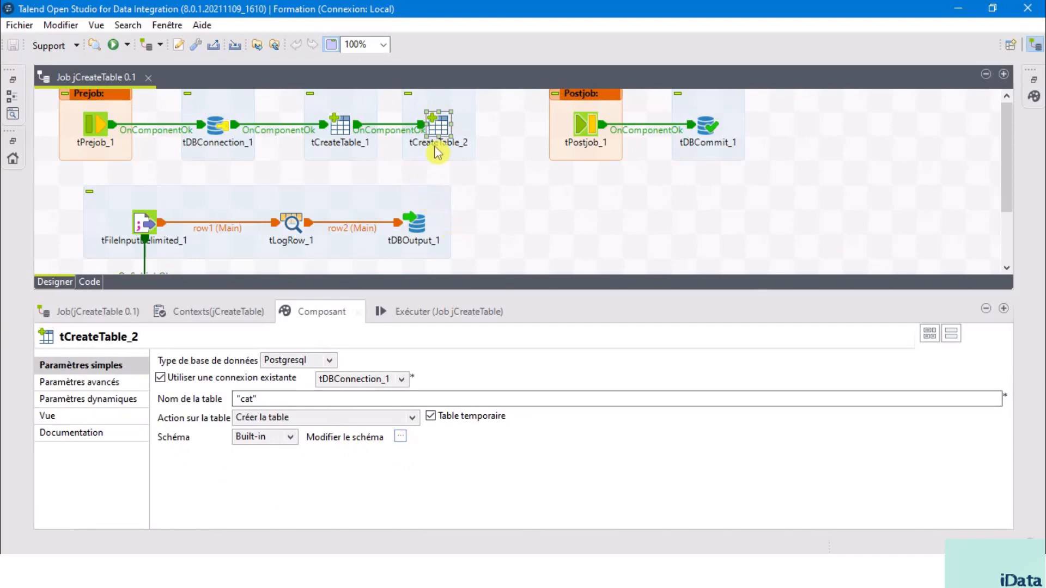
left_click(401, 438)
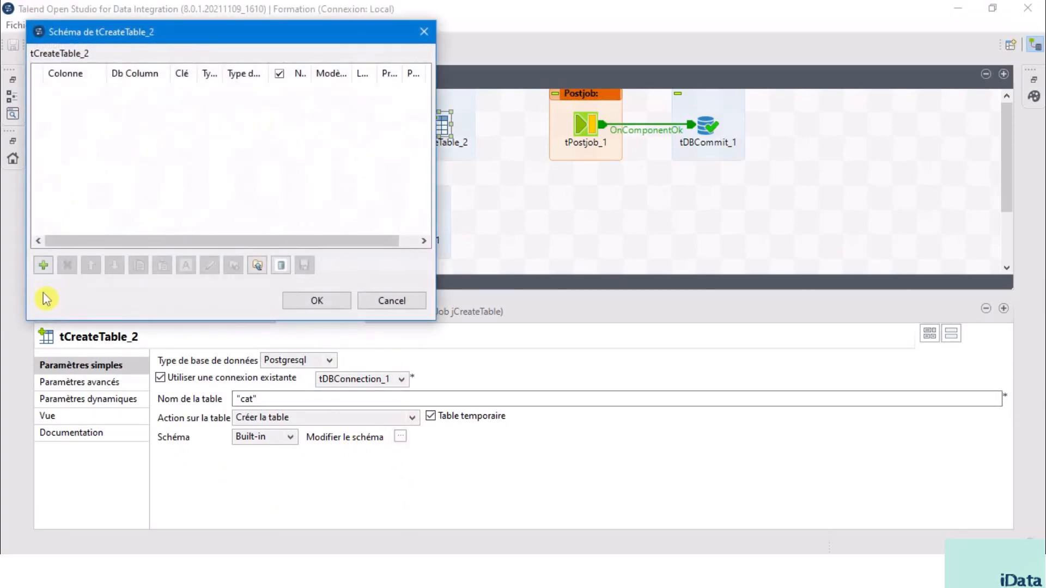
left_click(44, 267)
left_click(43, 267)
left_click(77, 90)
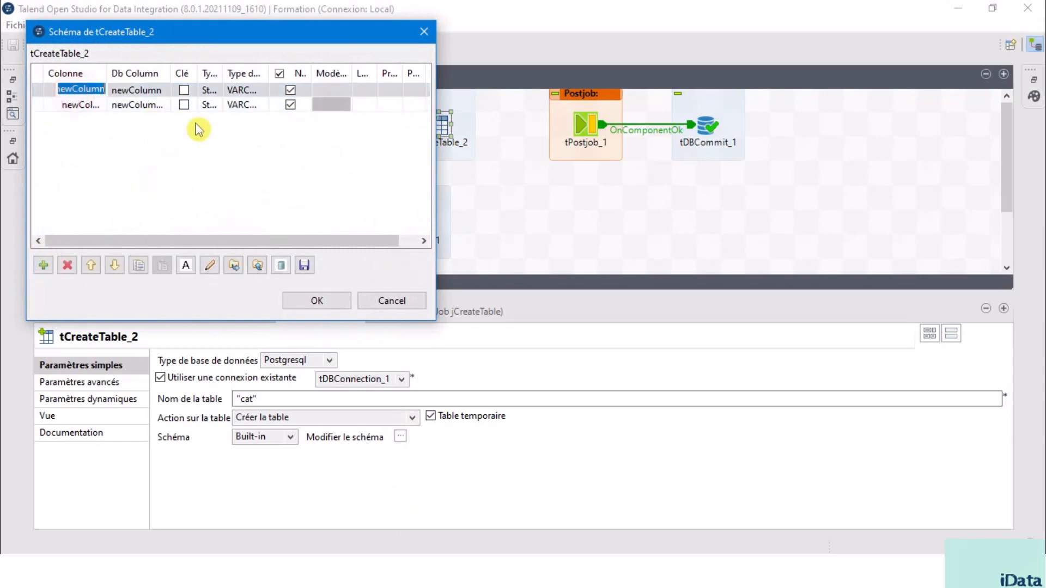
type("cd_categorie")
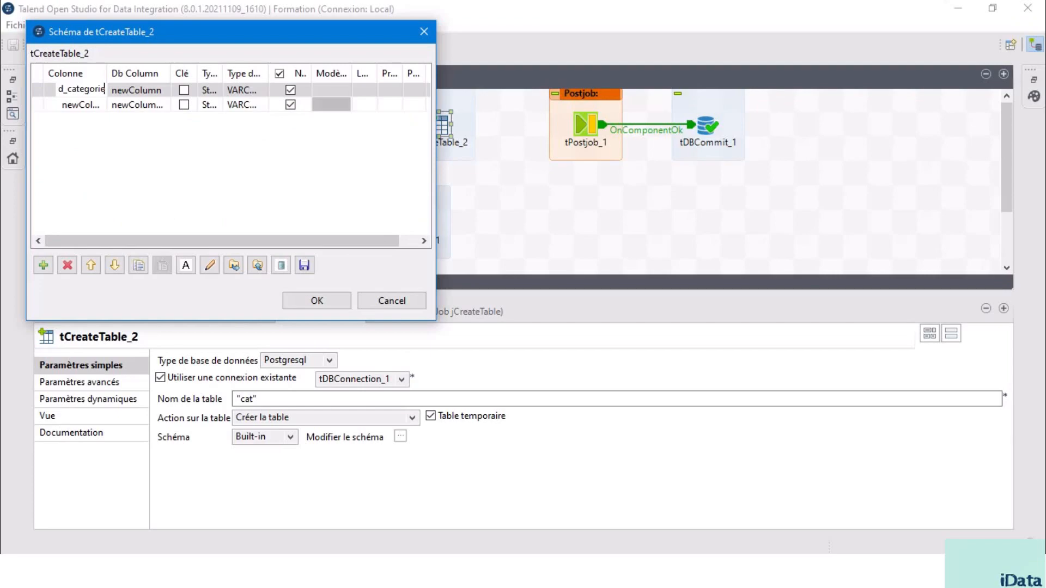
left_click(83, 104)
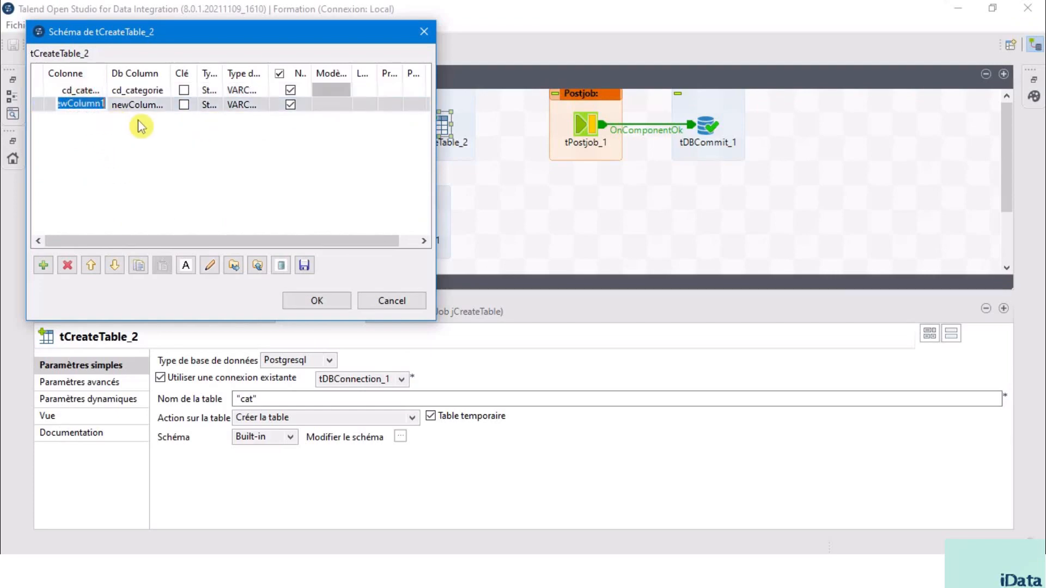
type("lb_cate")
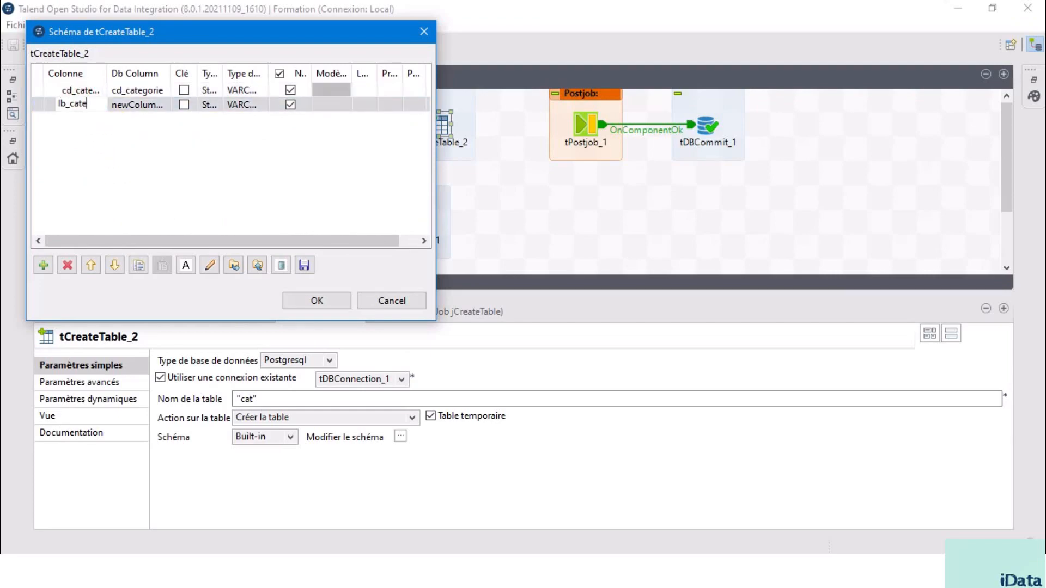
type("gorie")
left_click(122, 145)
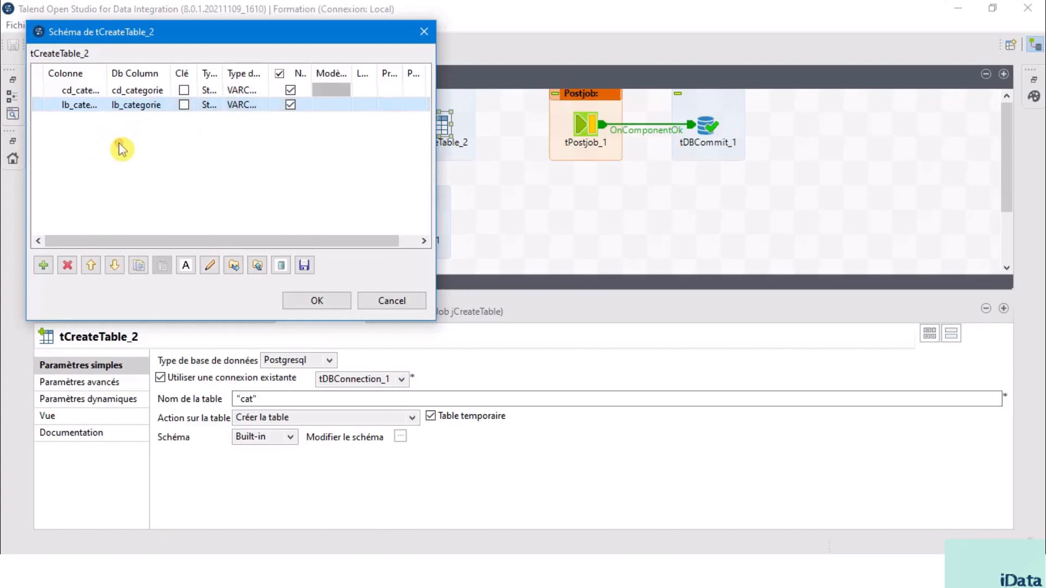
left_click(398, 316)
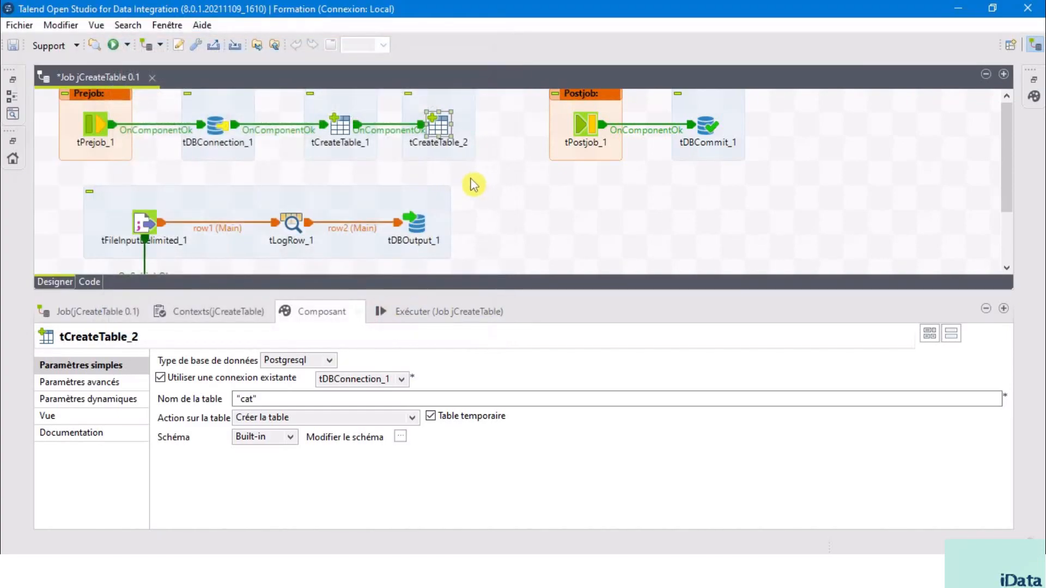
- Run the job jCreateTable
scroll(474, 181, "down", 3)
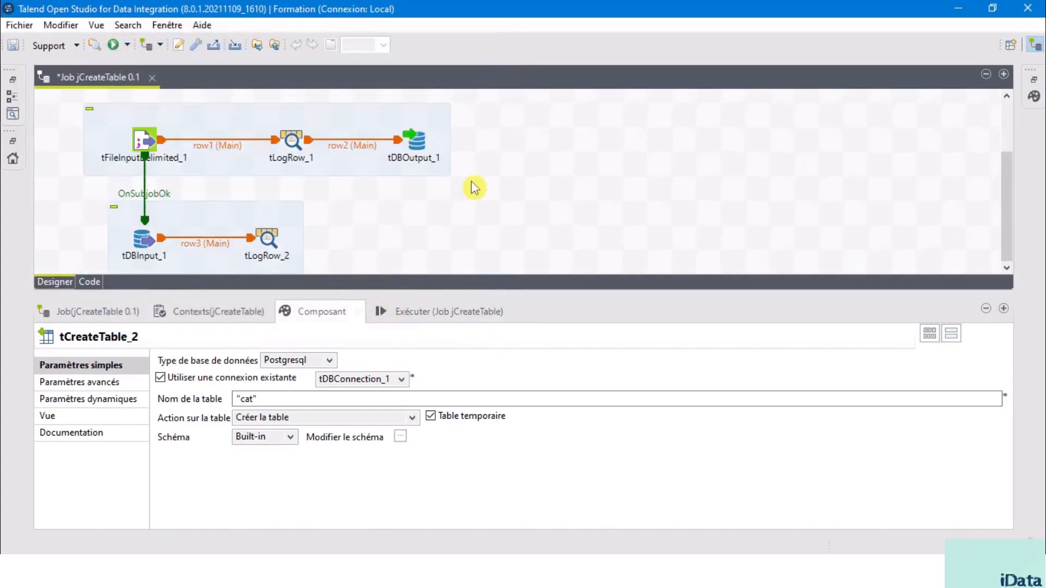
left_click(435, 312)
left_click(228, 377)
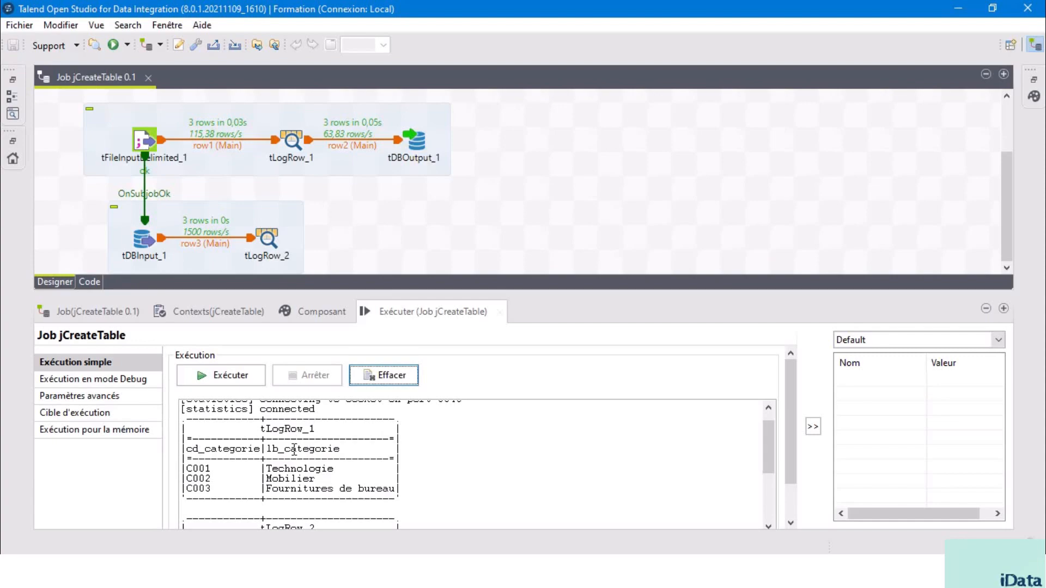
- Examine the tLogRow_1 and tLogRow_2 output against the table and query settings of tDBOutput_1, tCreateTable_2 and tDBInput_1
left_click(294, 145)
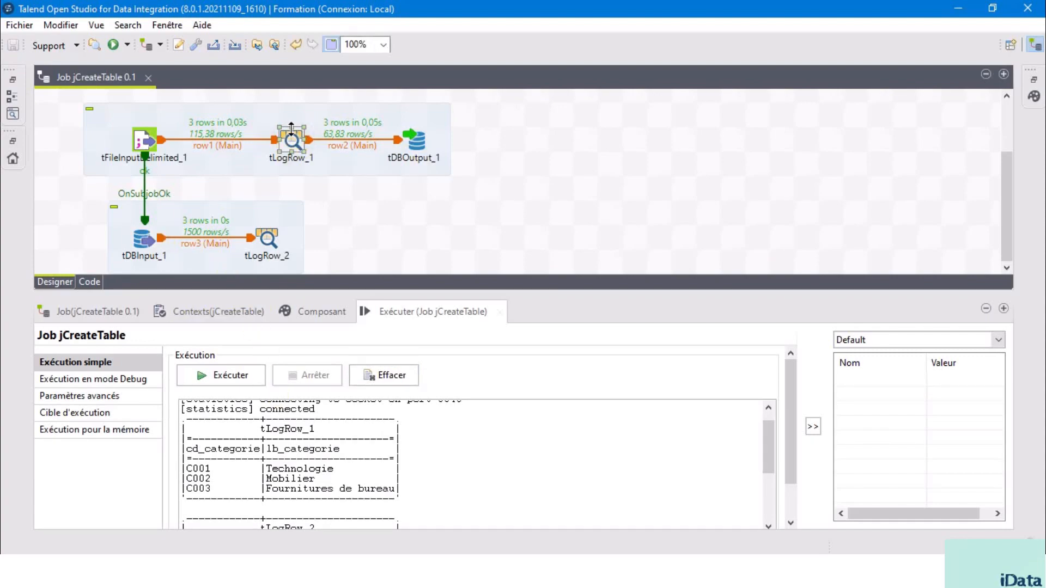
left_click(142, 141)
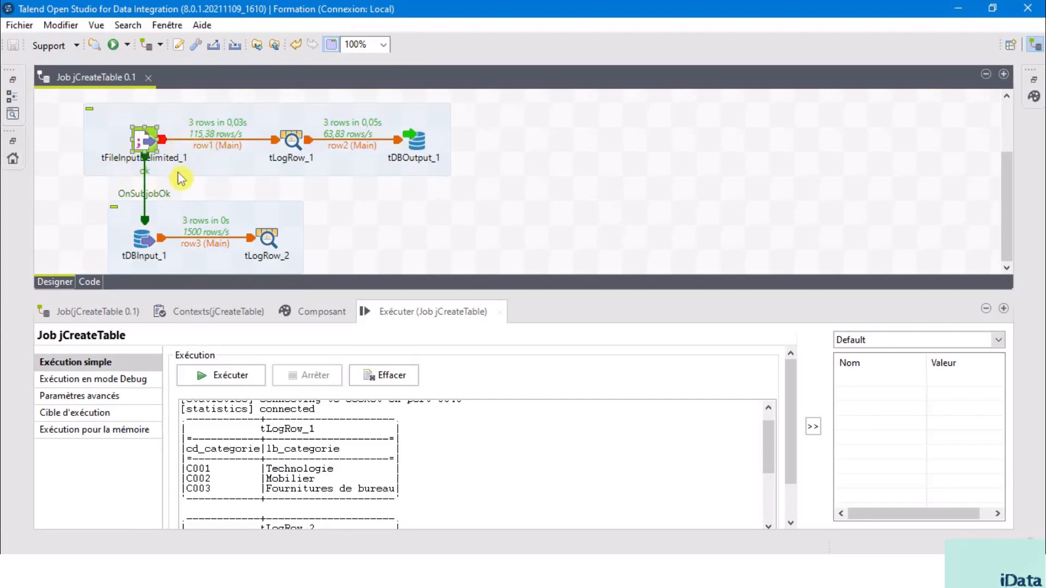
left_click(414, 144)
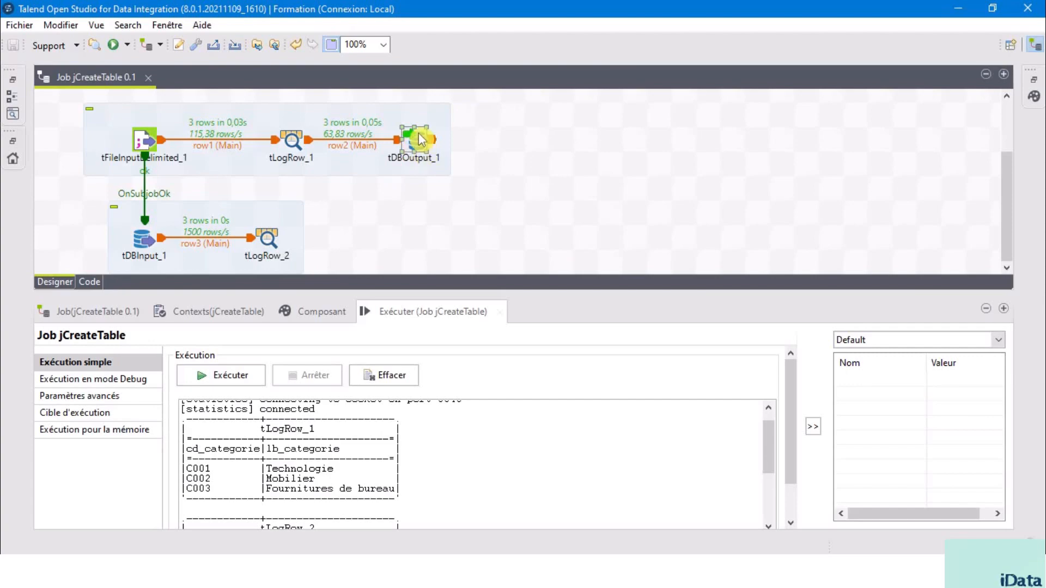
left_click(335, 316)
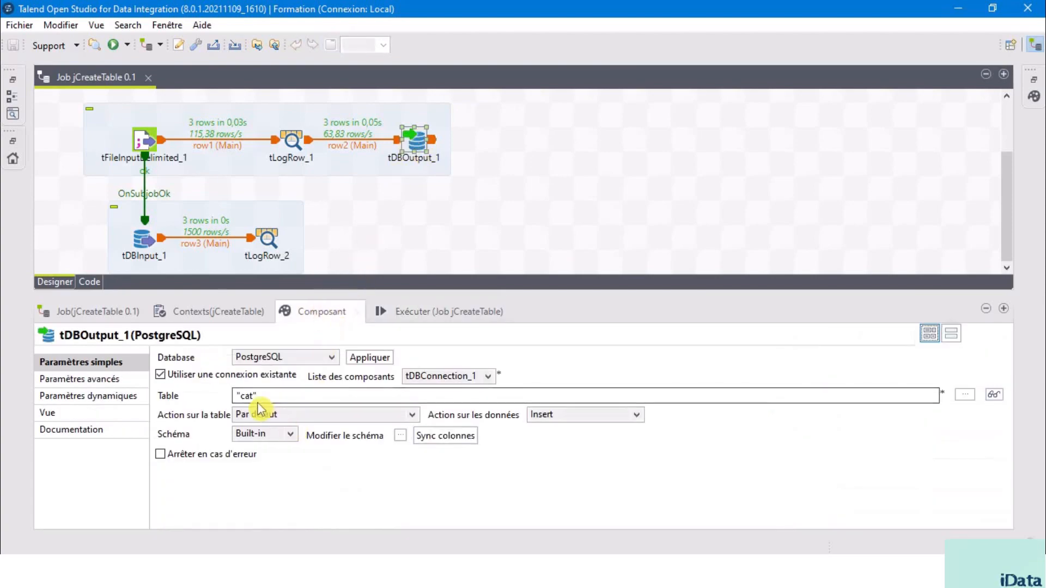
scroll(487, 213, "up", 3)
left_click(436, 130)
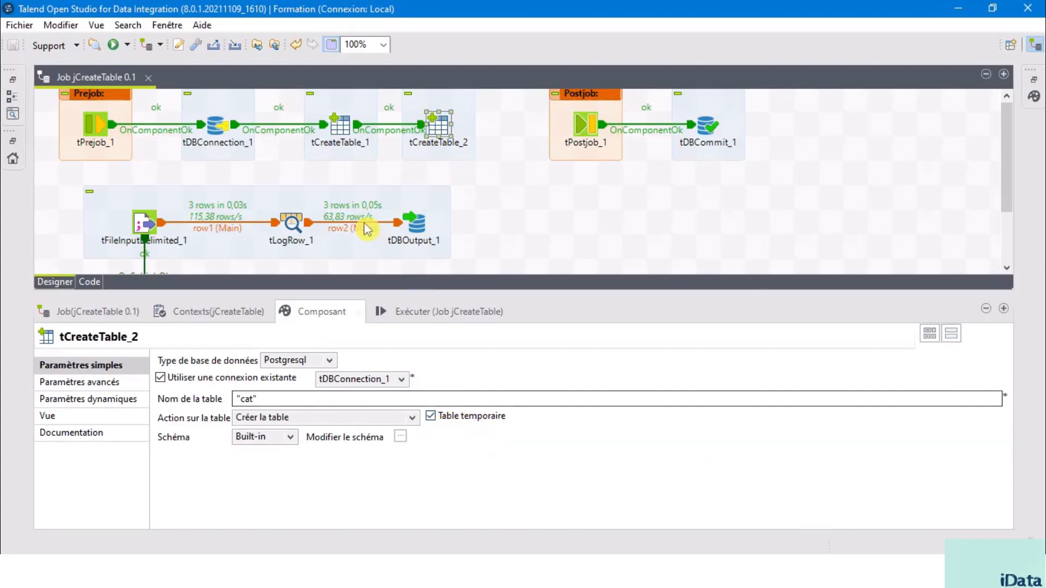
scroll(376, 227, "down", 3)
left_click(140, 251)
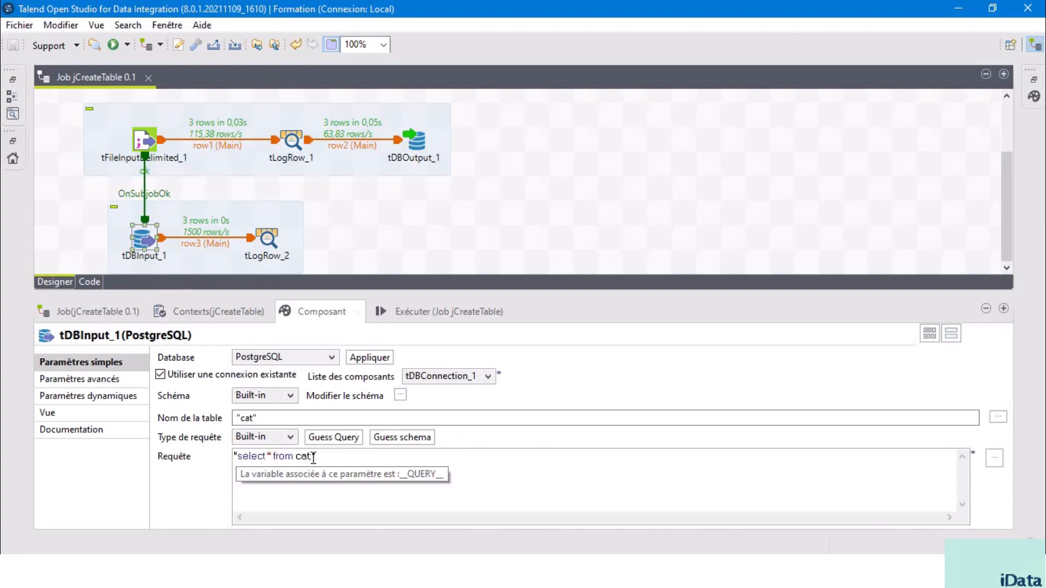
left_click(271, 241)
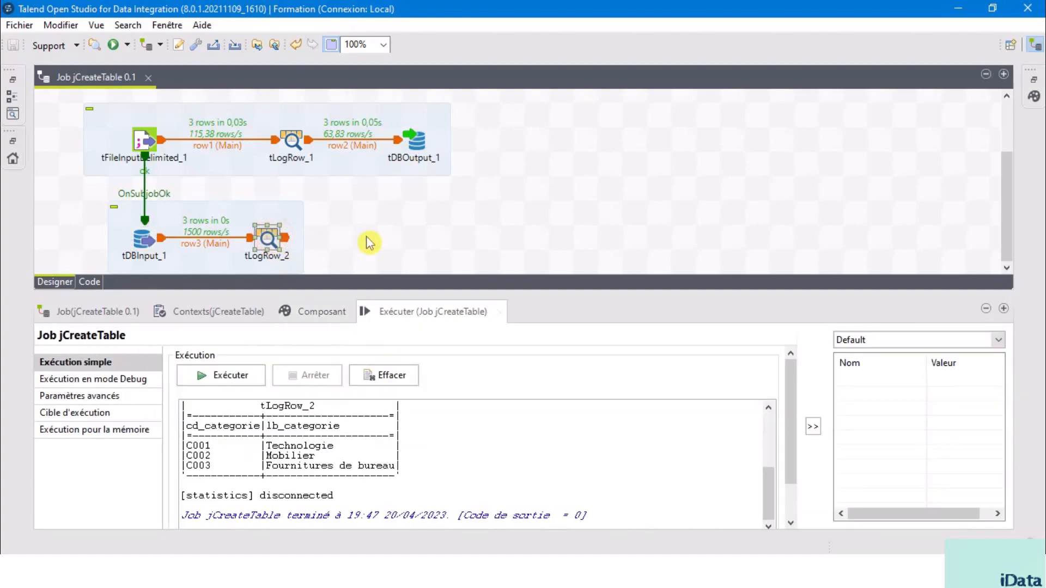
left_click(367, 237)
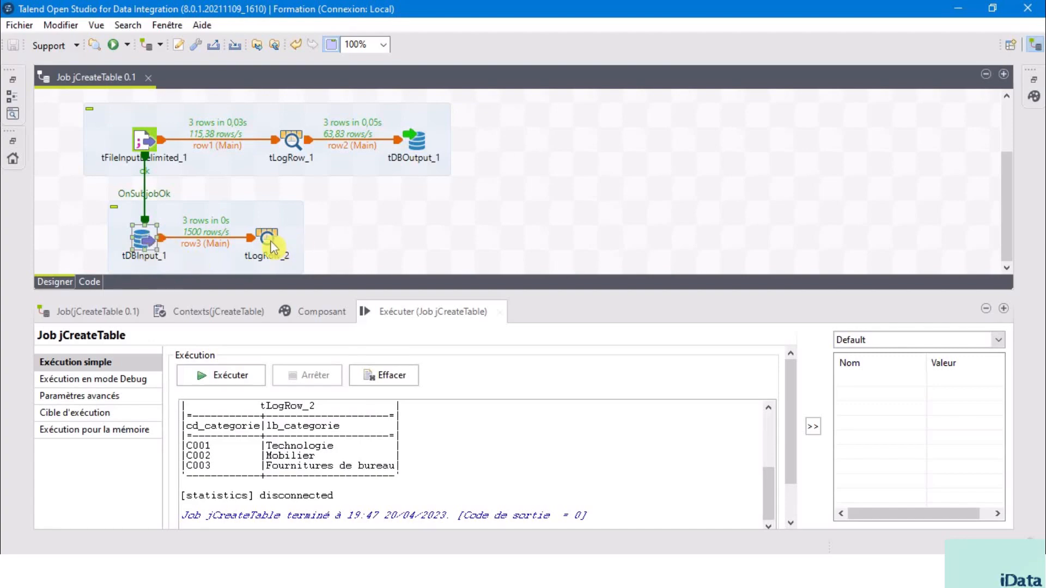
scroll(396, 196, "up", 3)
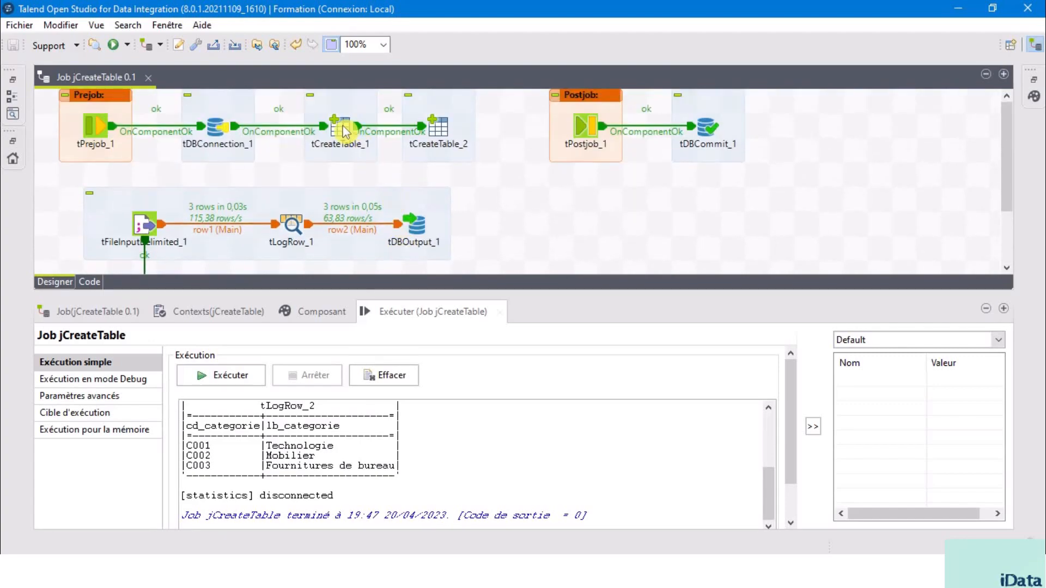
- Duplicate tDBOutput_1 and place the copy beside tLogRow_2
scroll(354, 228, "down", 3)
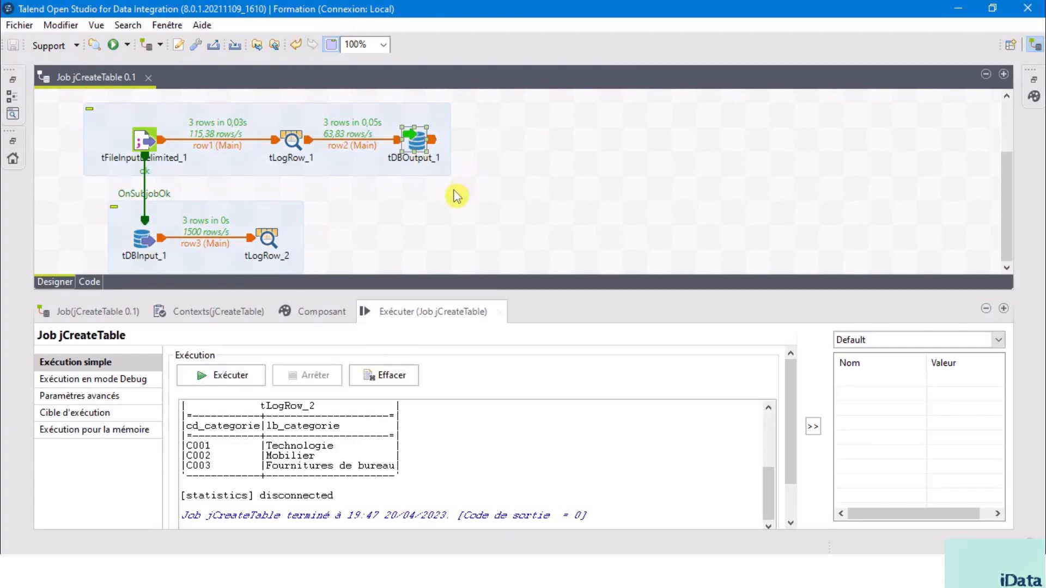
key("ctrl+v")
left_click_drag(445, 171, 393, 243)
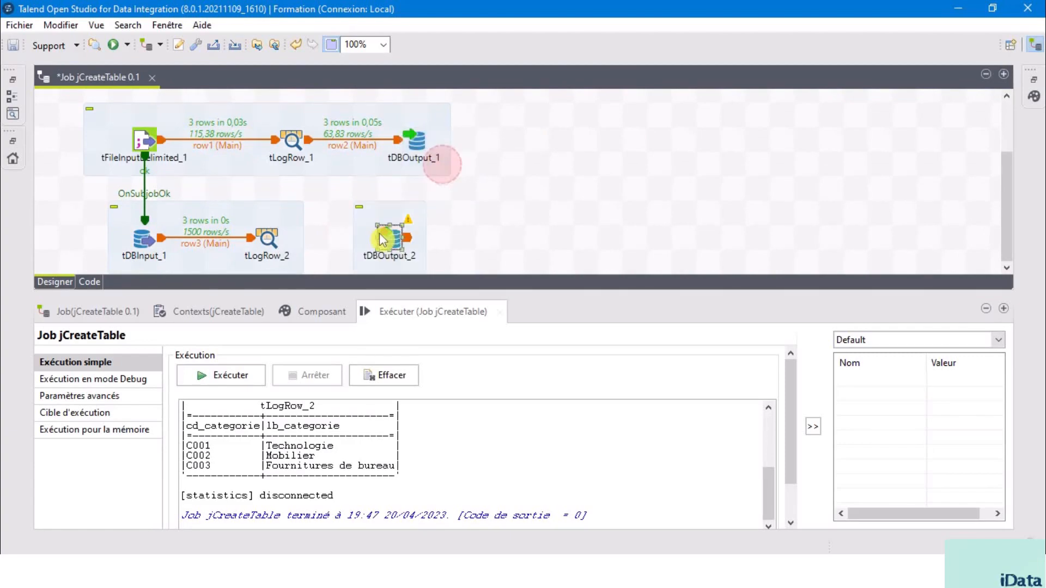
- Set the table of tDBOutput_2 to "categorie", matching the table name used in tCreateTable_1
left_click(376, 234)
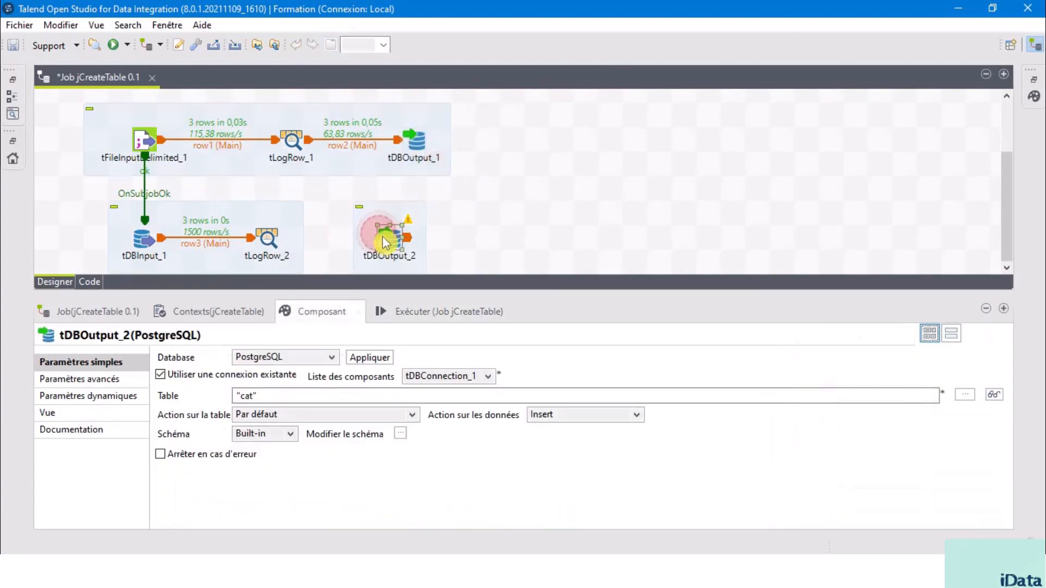
left_click(254, 395)
scroll(432, 204, "up", 3)
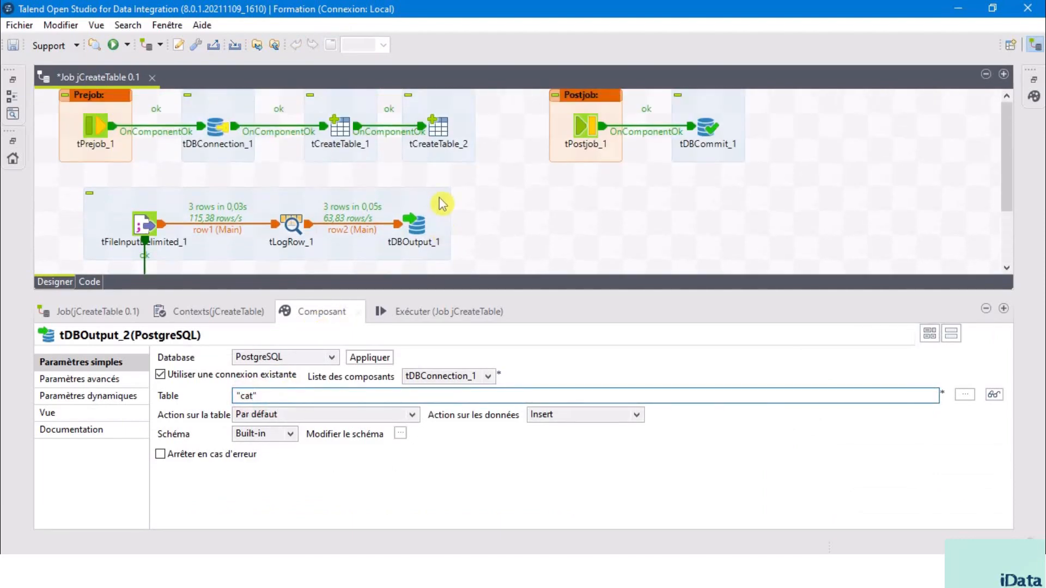
left_click(339, 126)
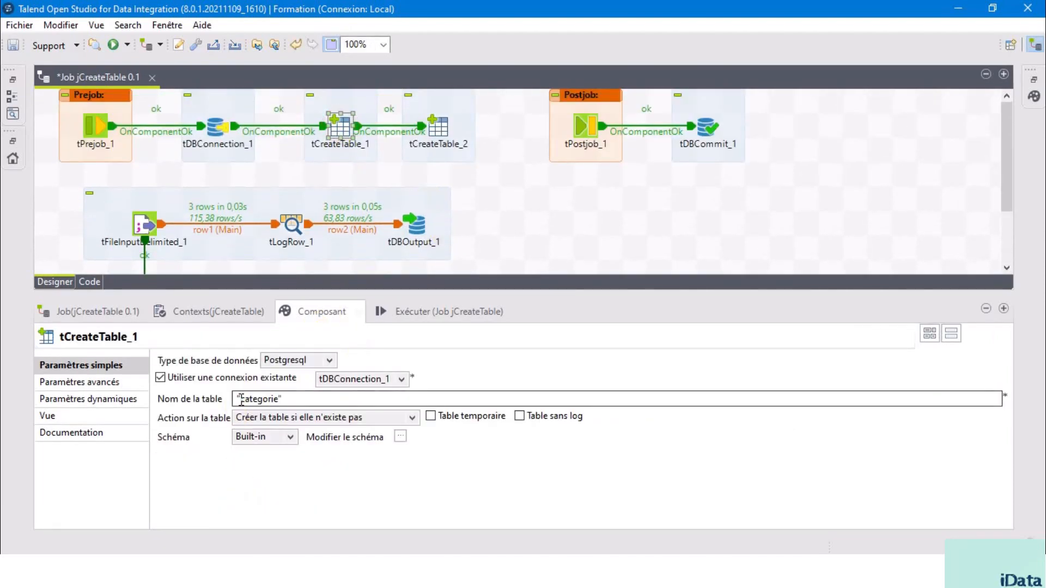
double_click(299, 397)
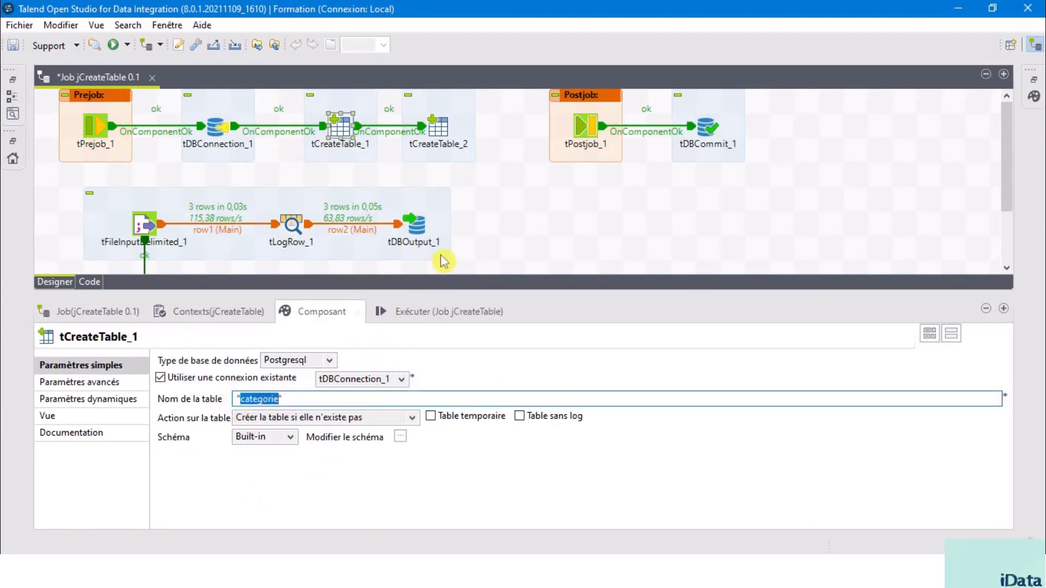
scroll(452, 250, "down", 3)
left_click(397, 250)
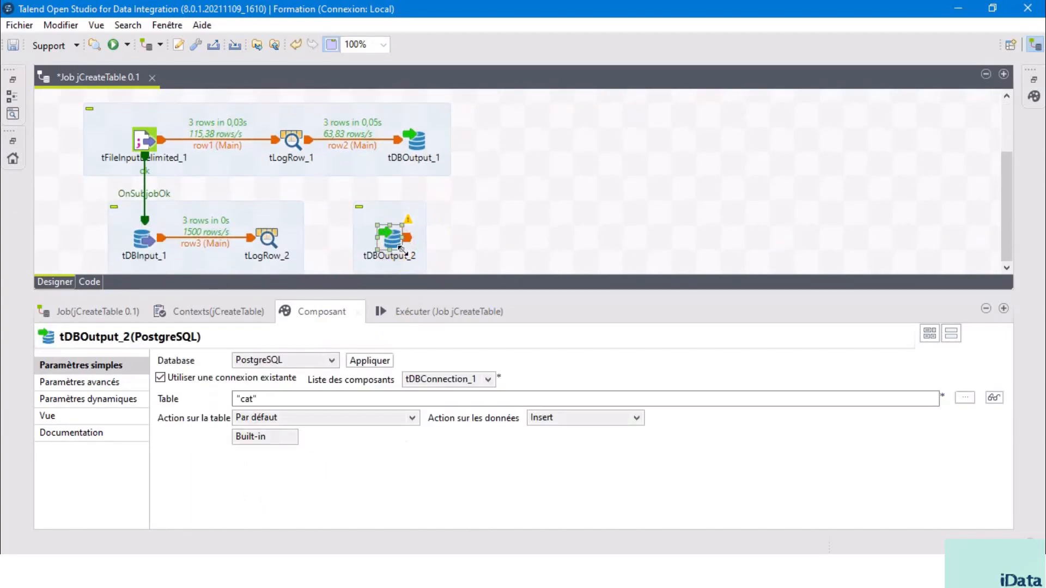
double_click(245, 399)
type("categorie")
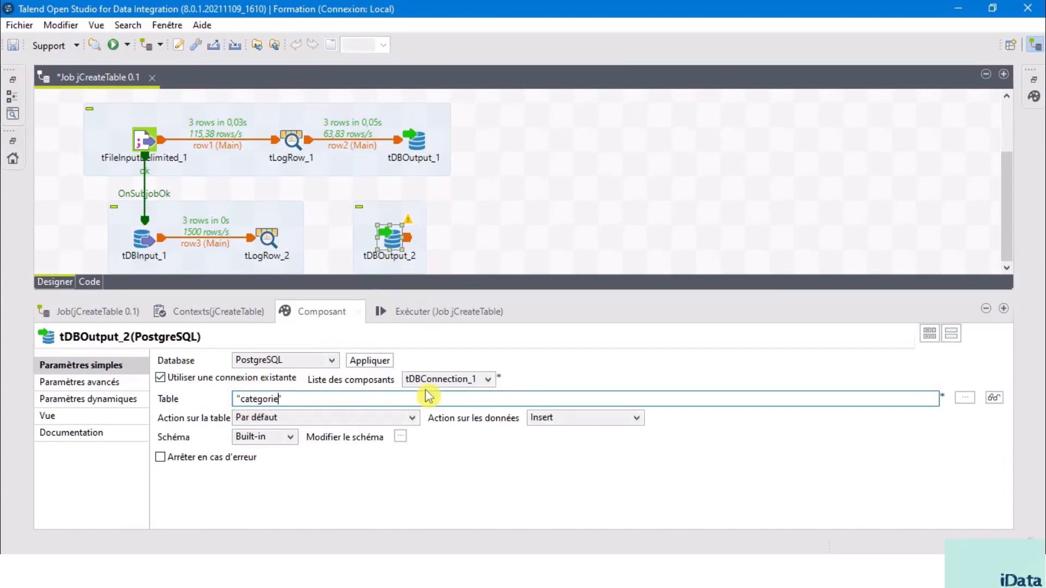
- Link tLogRow_2 to tDBOutput_2 with a main row and align tDBOutput_2 beneath tDBOutput_1
left_click(268, 237)
right_click(265, 237)
mouse_move(320, 243)
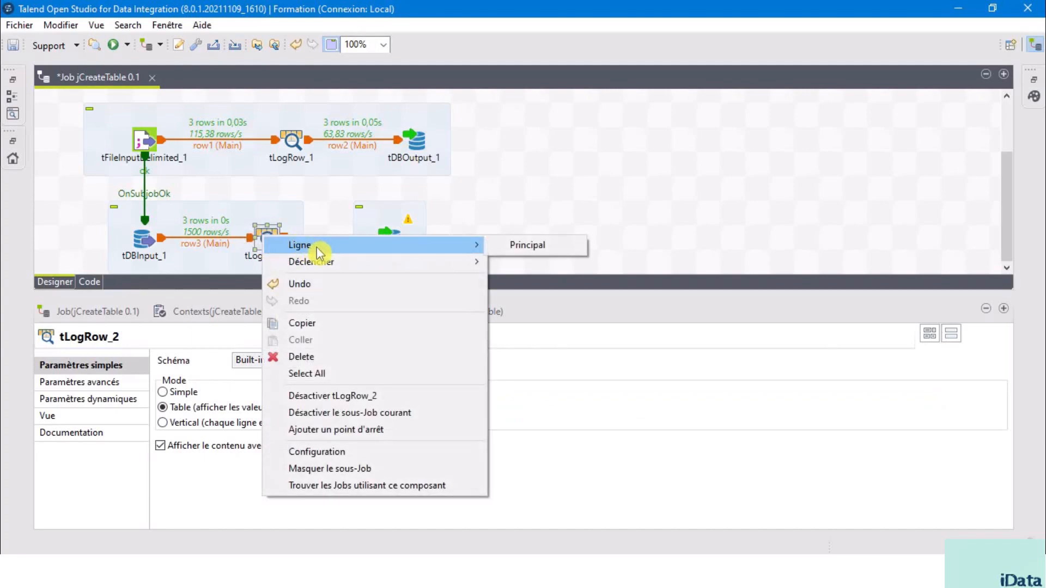
left_click(542, 243)
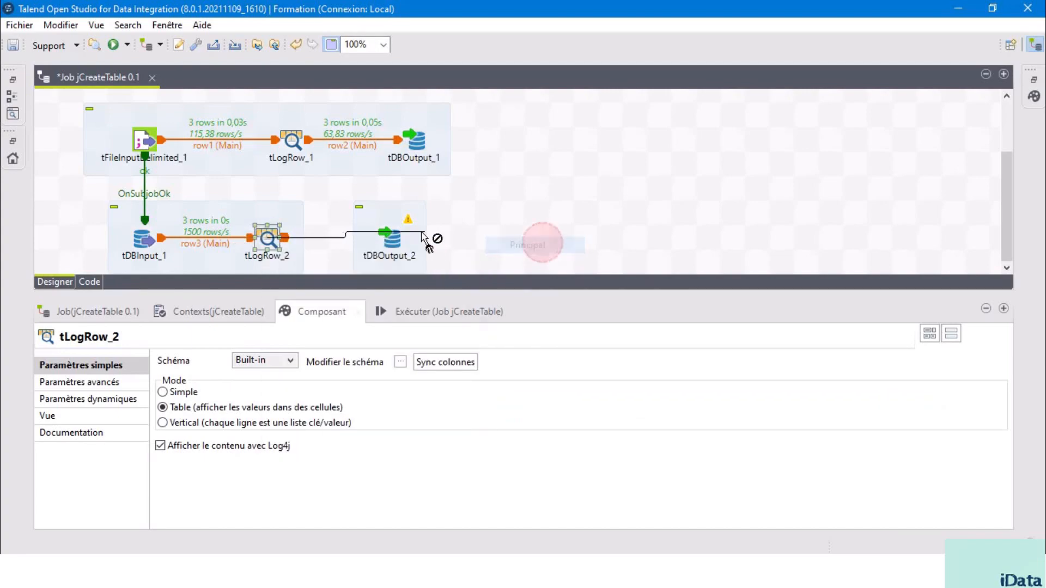
left_click(392, 237)
left_click_drag(408, 235, 433, 237)
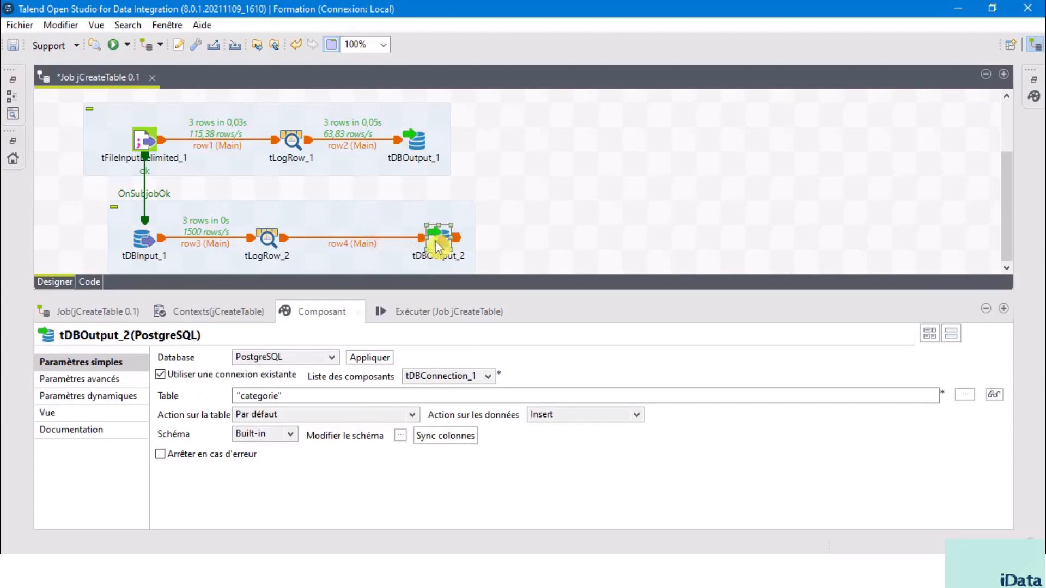
left_click_drag(445, 246, 440, 242)
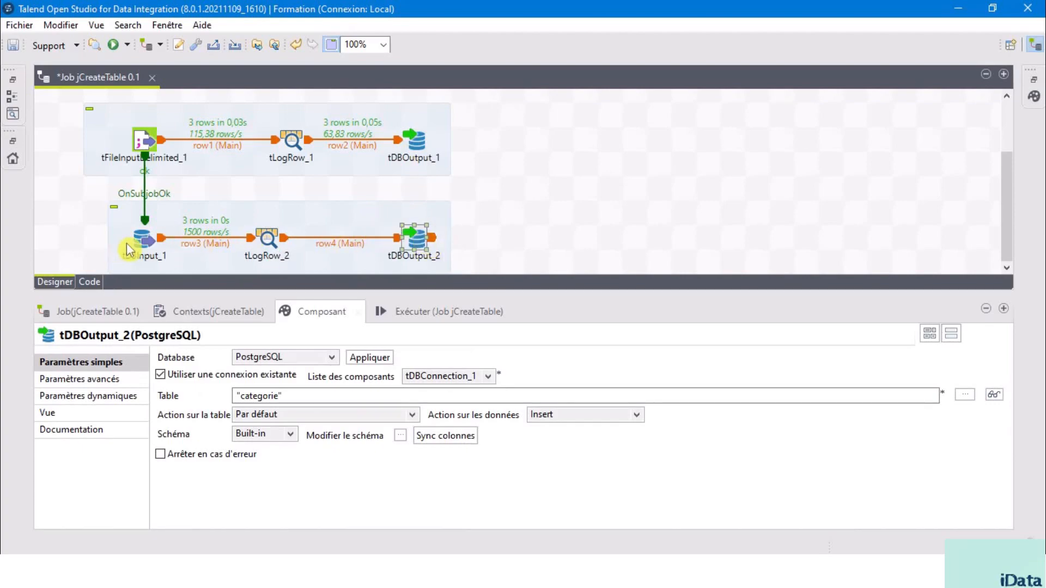
- Check the tDBInput_1 query settings and the input and output schemas of tDBOutput_2, and accept the schema
left_click(145, 248)
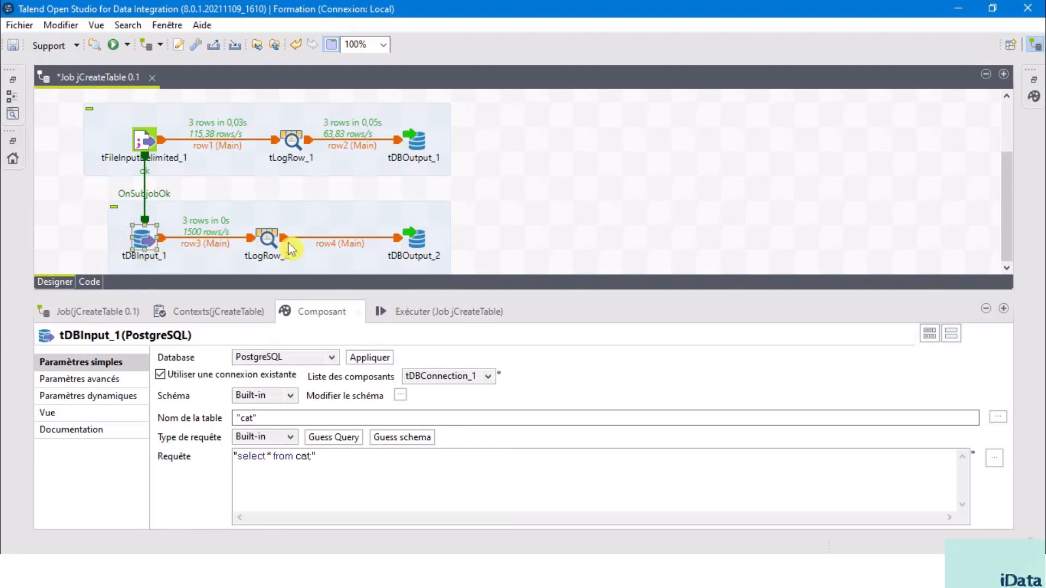
left_click(420, 245)
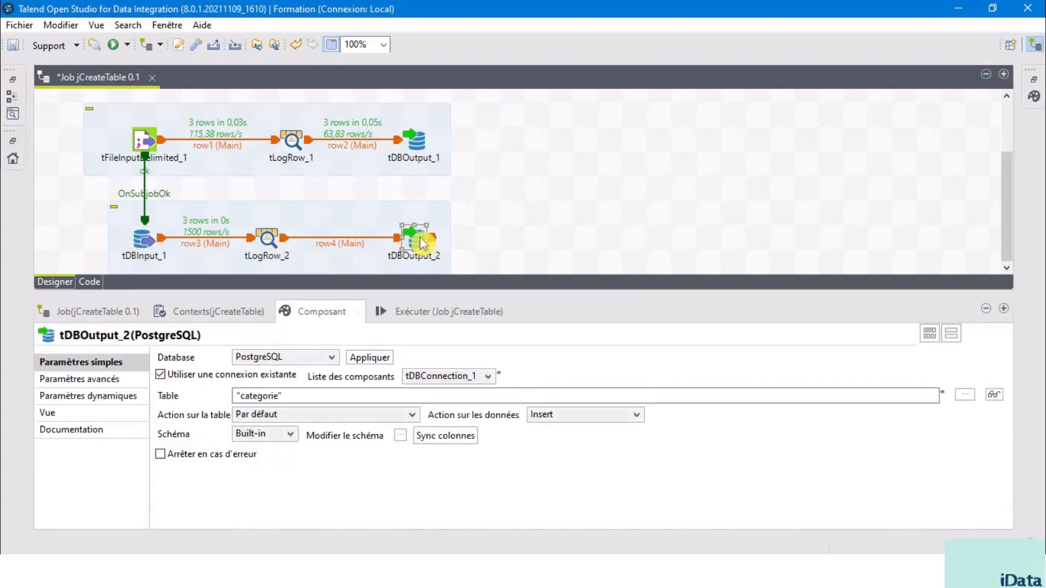
left_click(401, 435)
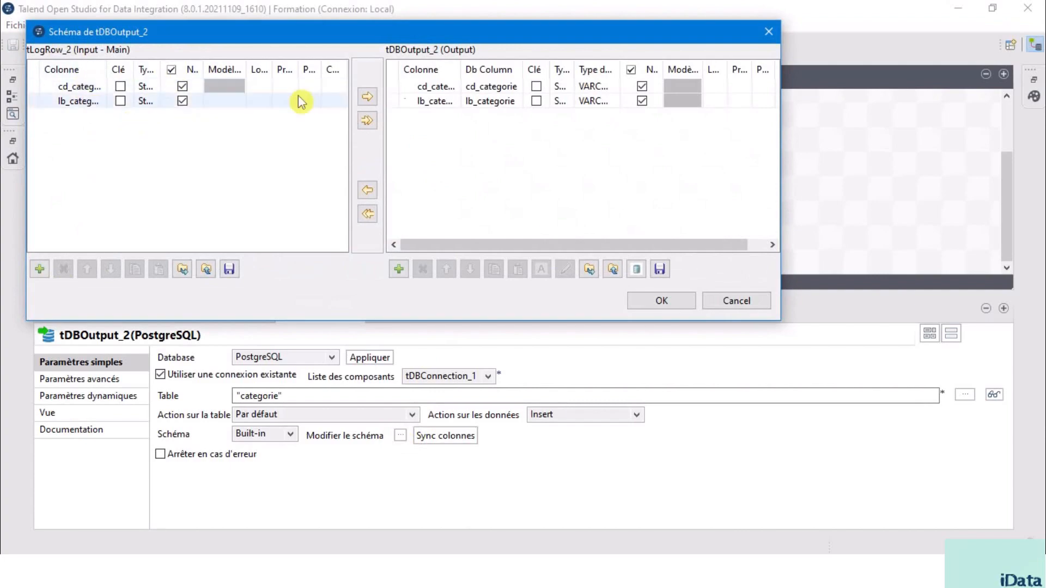
left_click(667, 303)
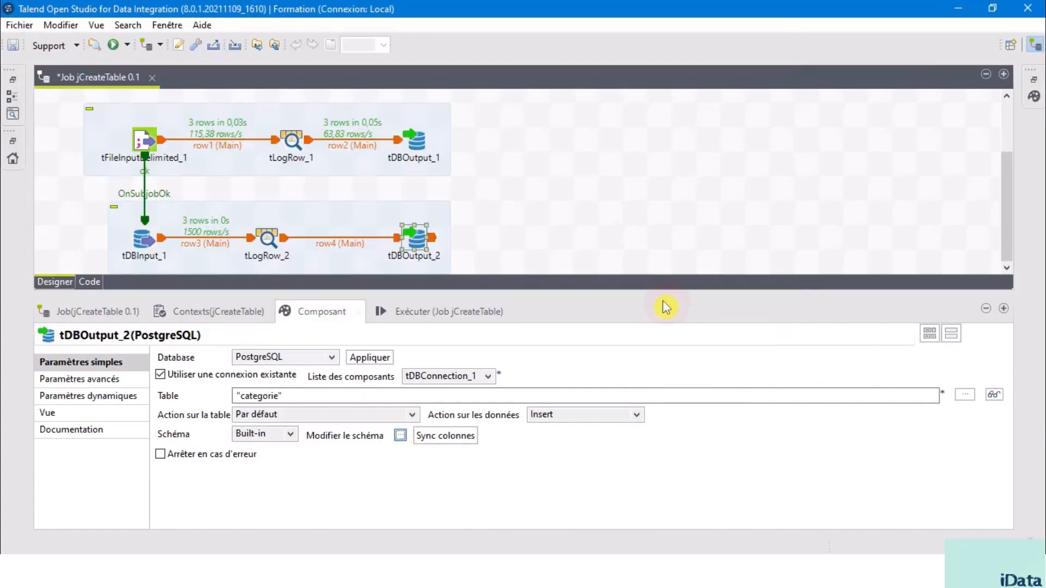
- Run the job jCreateTable and review the tLogRow_1 and tLogRow_2 tables in the execution log
left_click(416, 312)
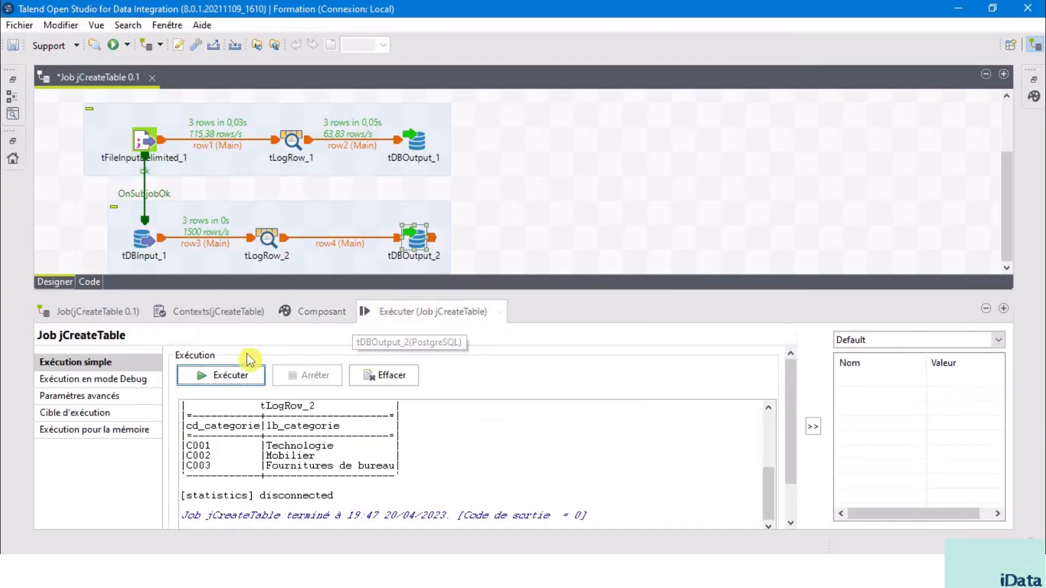
left_click(228, 380)
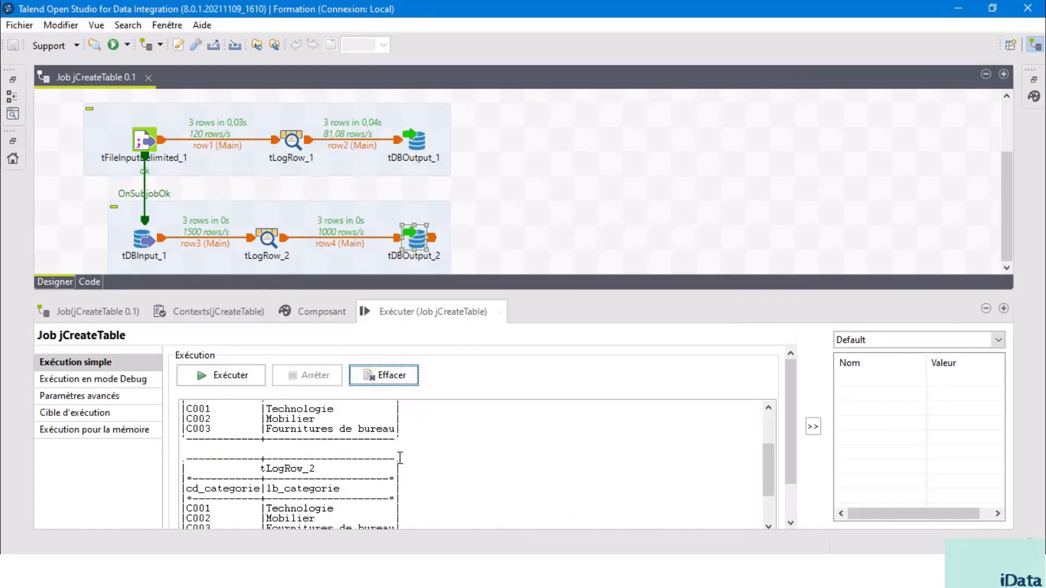
scroll(400, 457, "up", 2)
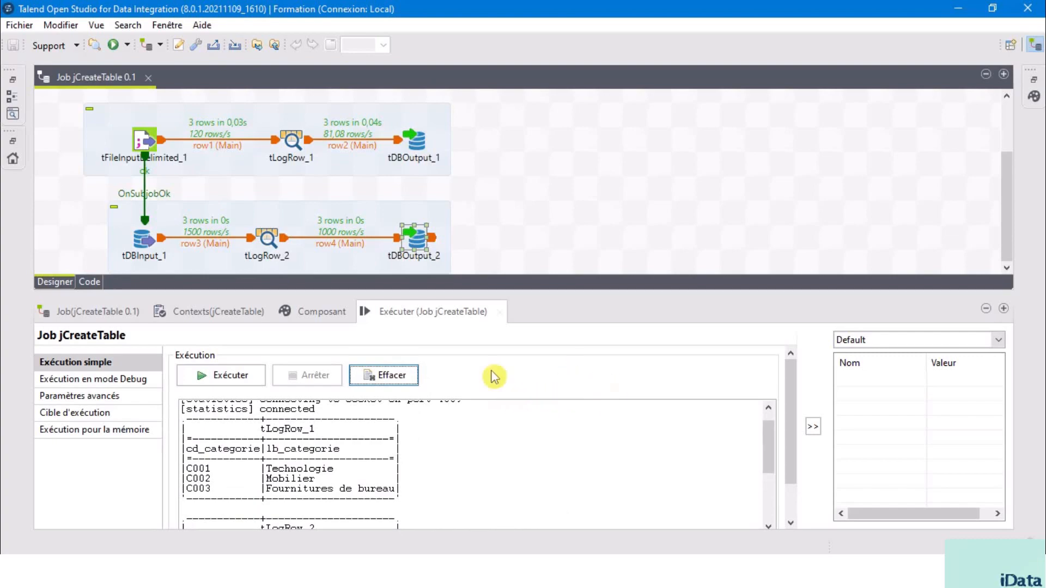
- Copy the table name from tDBOutput_2, switch to pgAdmin and run the query "select * from categorie;" on the FORMATION_TALEND database
double_click(419, 241)
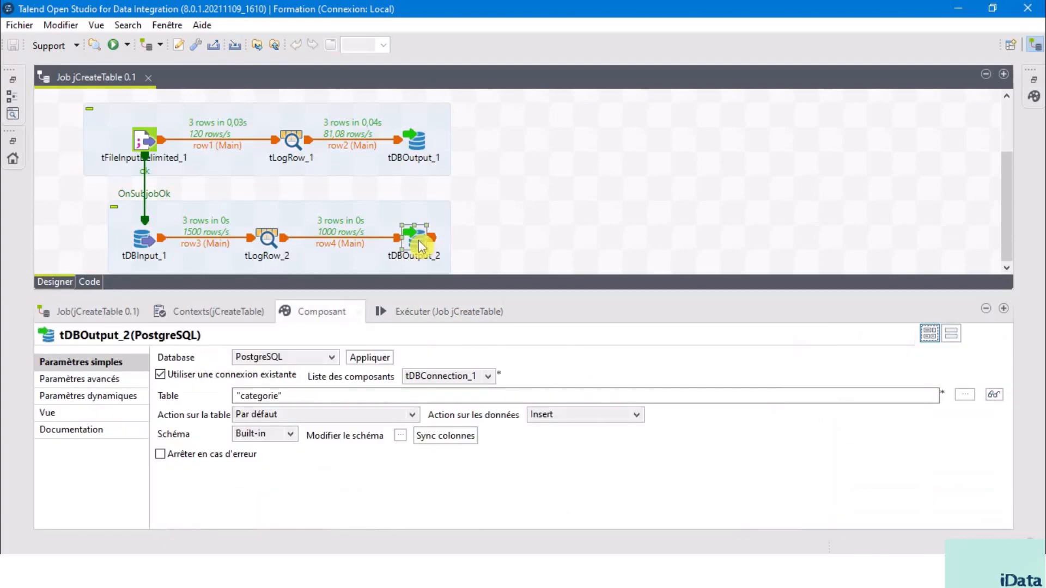
double_click(261, 397)
left_click(277, 397)
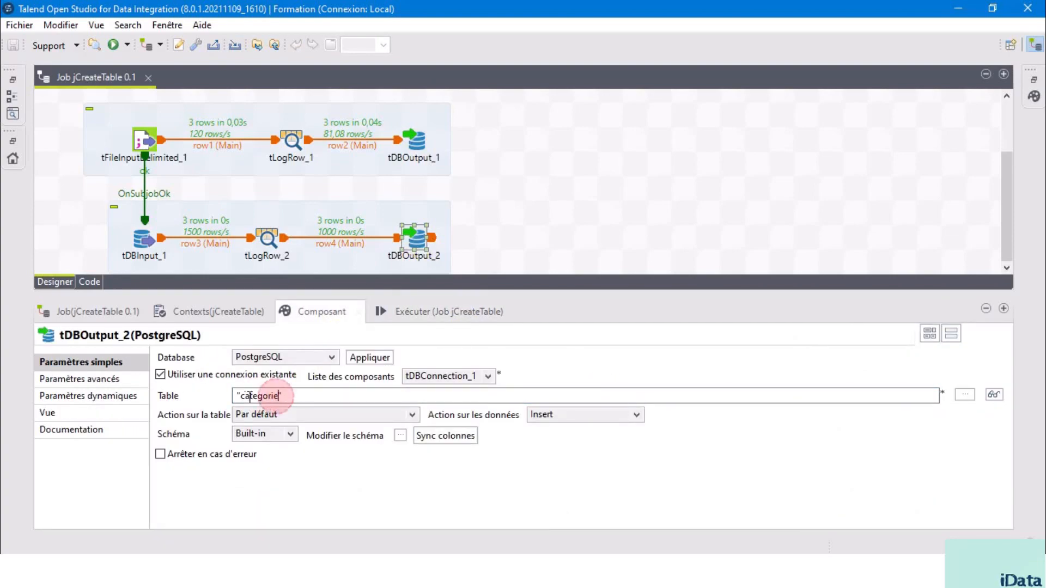
left_click_drag(242, 398, 278, 396)
key("ctrl+c")
key("alt+Tab")
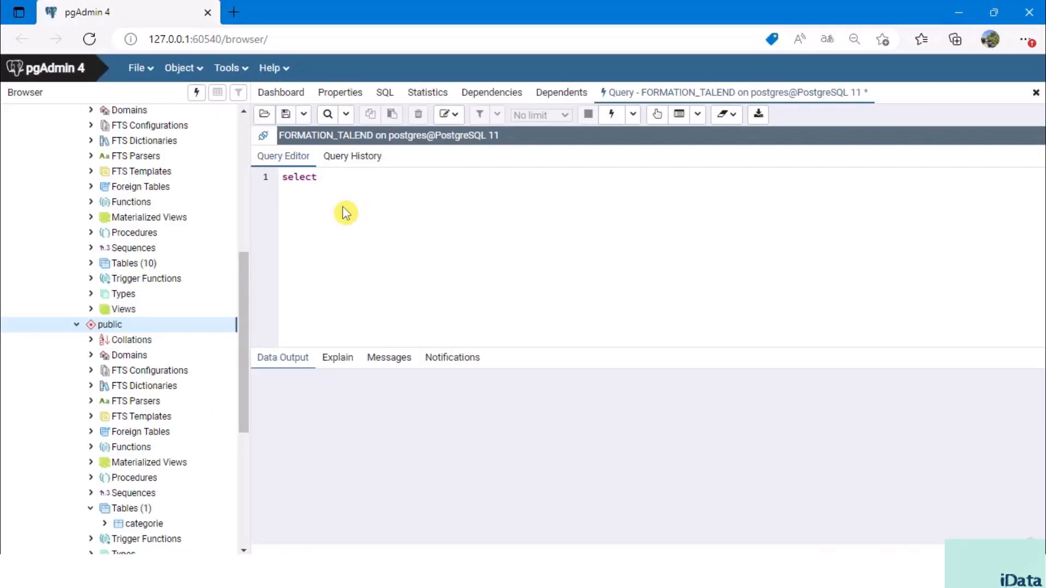
key("ctrl+v")
type(";")
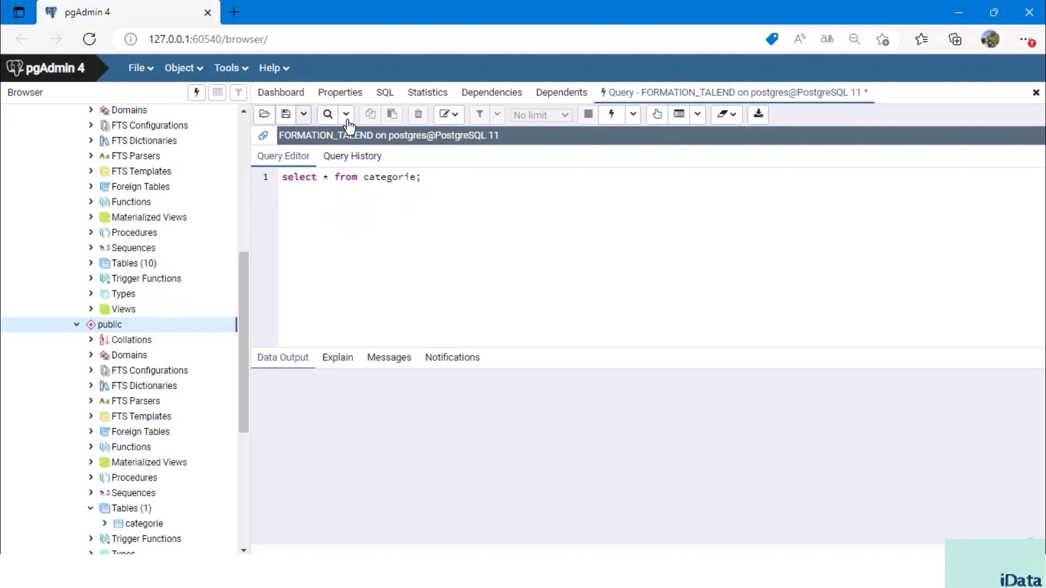
left_click(620, 117)
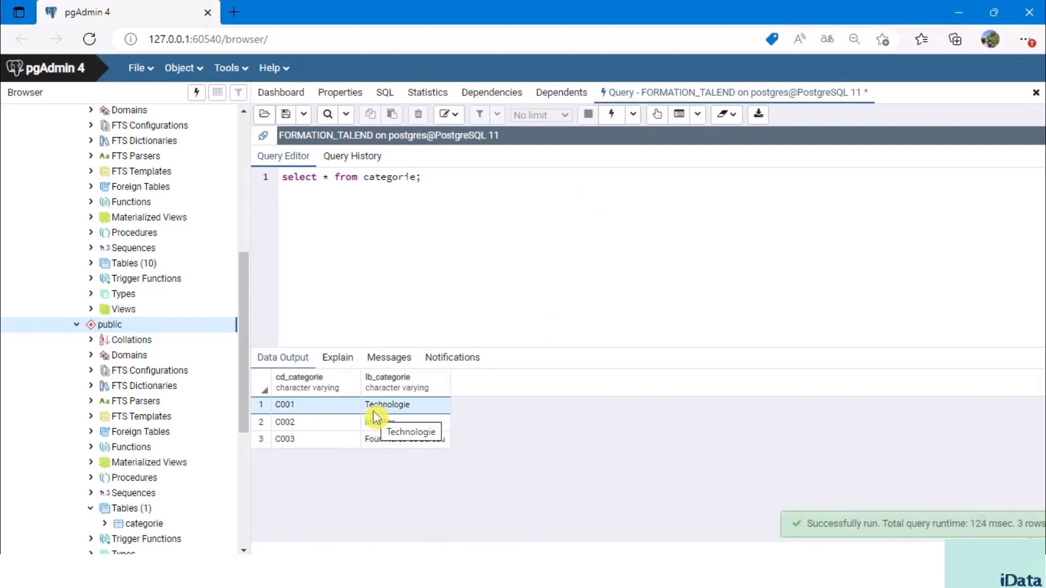
left_click(387, 177)
double_click(388, 178)
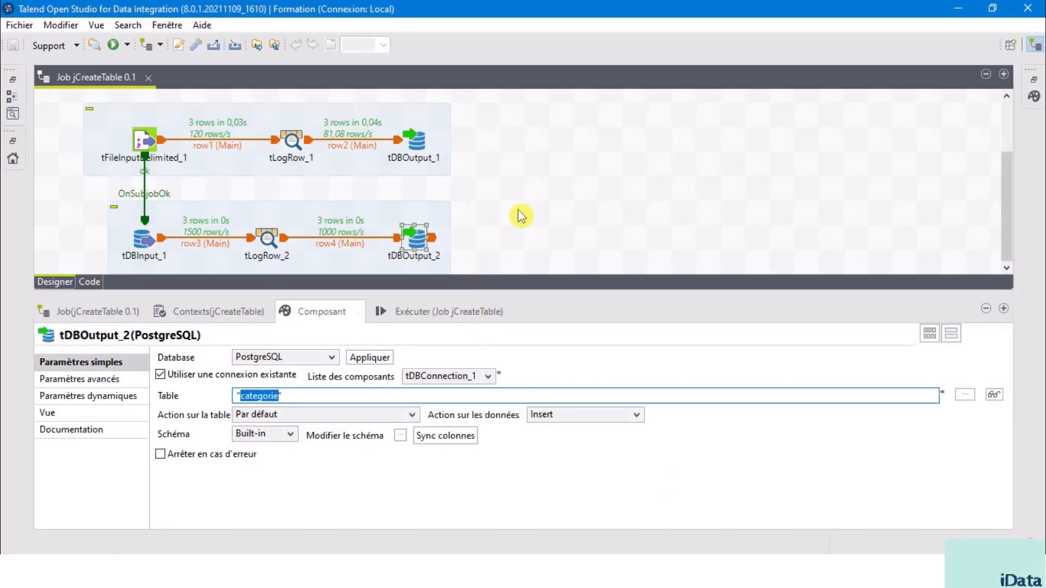
scroll(522, 219, "up", 3)
scroll(515, 223, "down", 1)
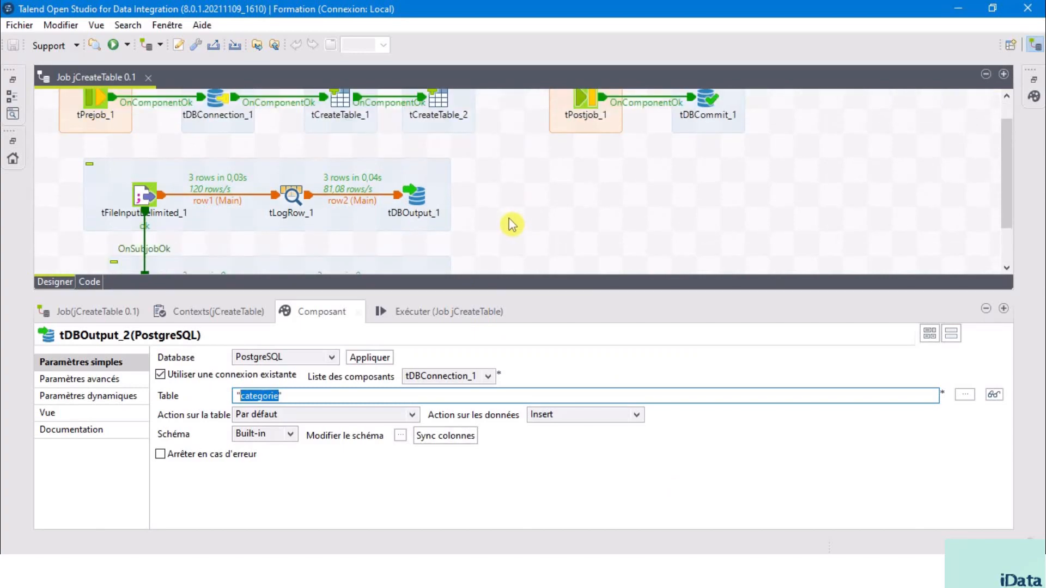
scroll(509, 234, "down", 2)
scroll(505, 234, "up", 2)
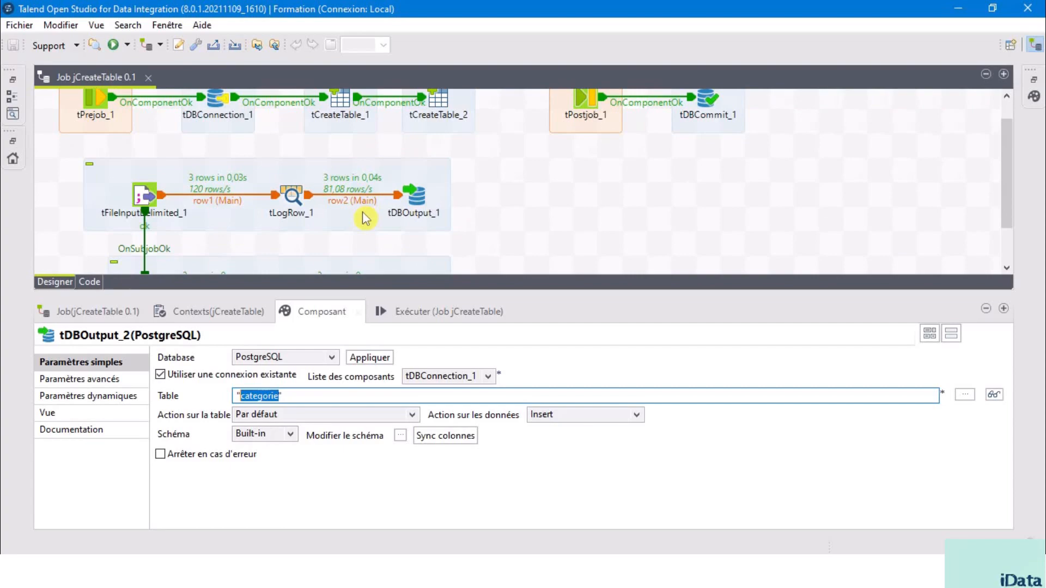
scroll(513, 224, "down", 2)
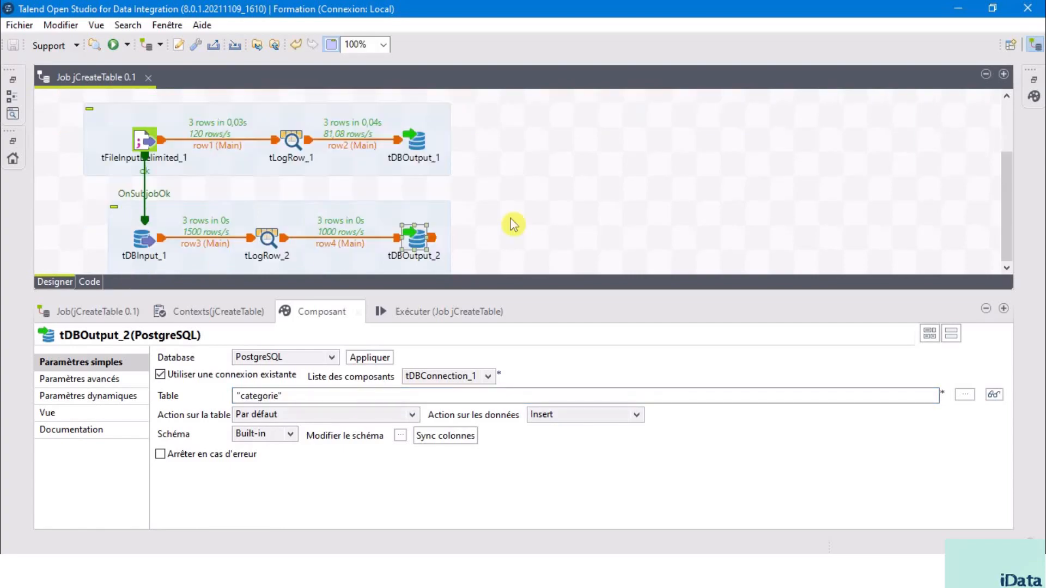